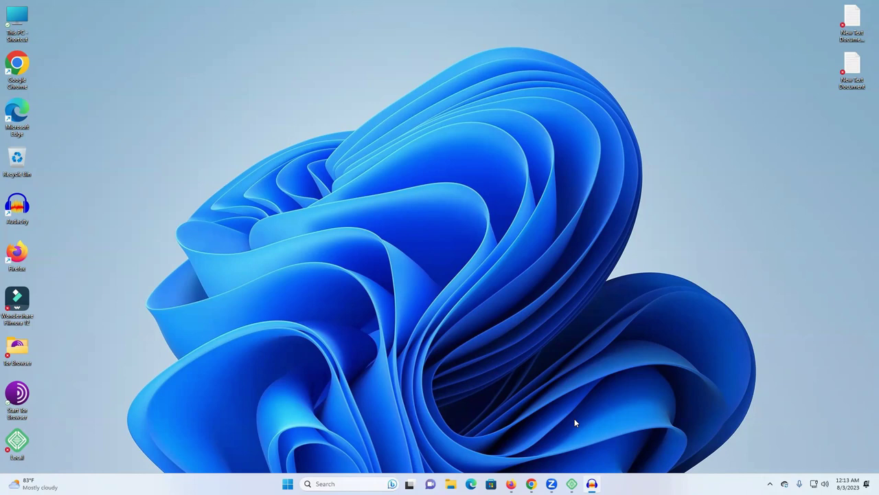
Step: Switch to Firefox and open the WordPress site's list of installed plugins
left_click(511, 484)
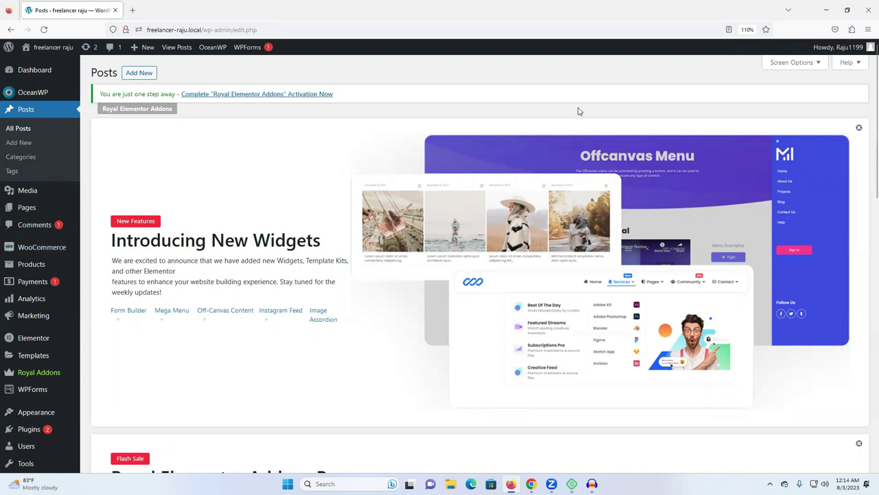
scroll(21, 270, "down", 3)
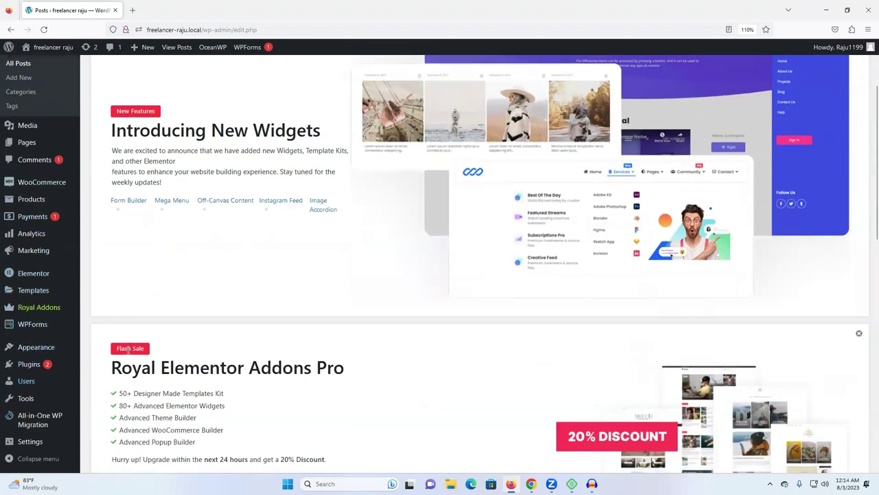
left_click(24, 365)
Step: Look through the list of plugins already installed on the site
scroll(264, 350, "down", 7)
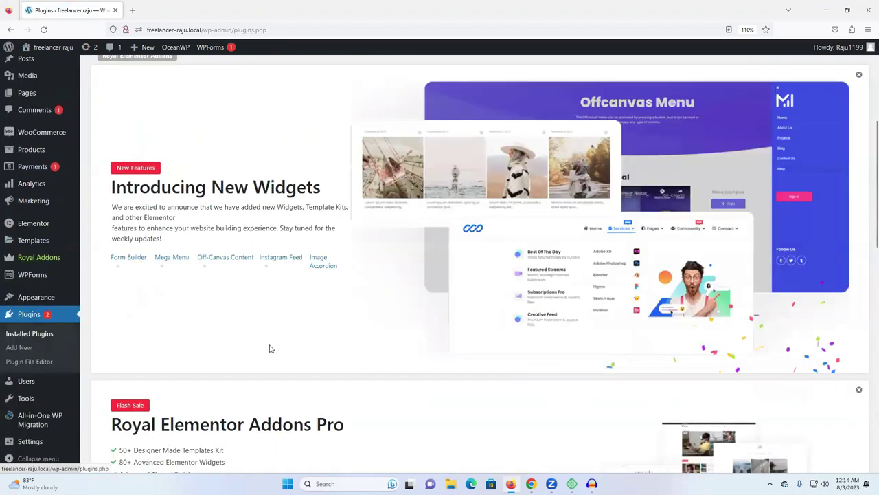
scroll(338, 259, "down", 5)
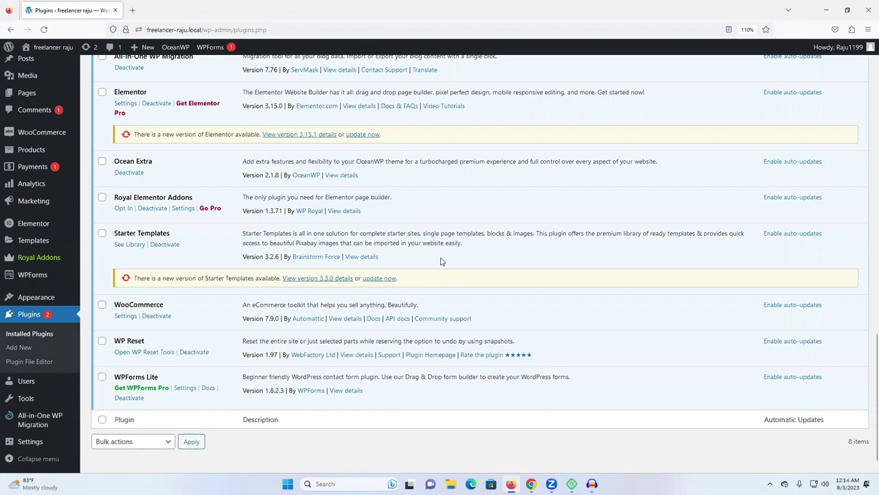
scroll(442, 256, "up", 3)
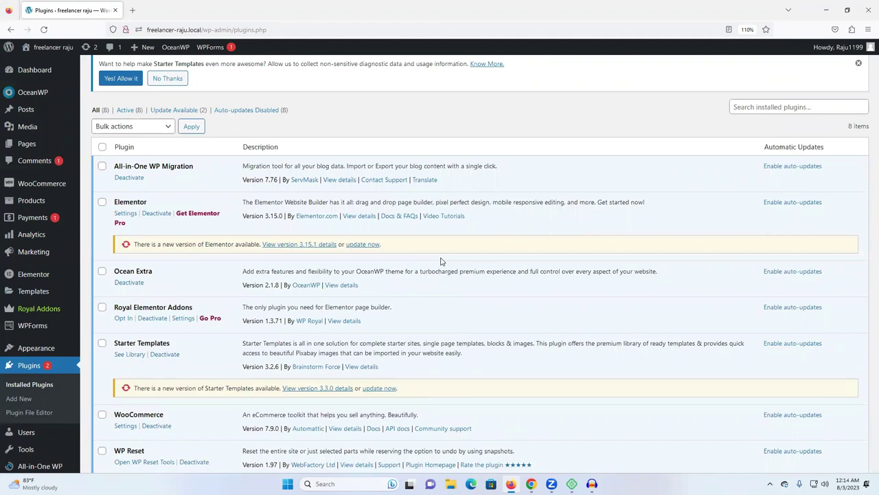
scroll(222, 240, "down", 3)
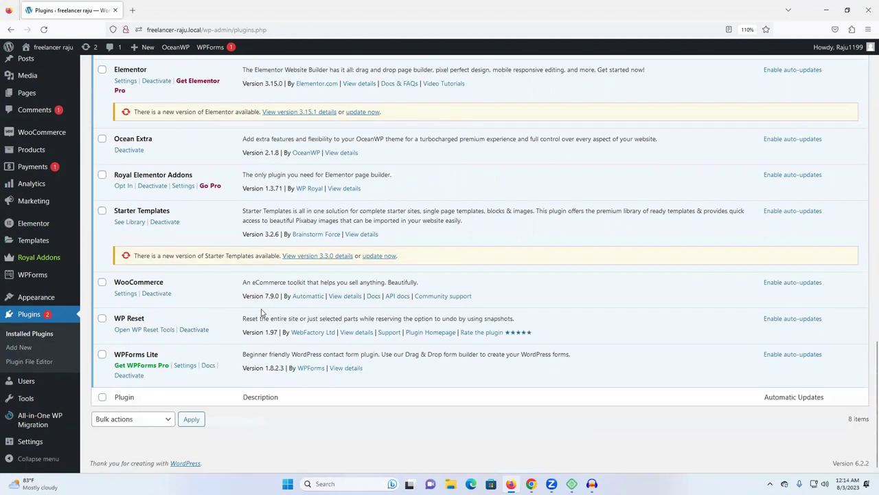
scroll(200, 313, "up", 1)
scroll(220, 295, "up", 4)
scroll(241, 307, "down", 2)
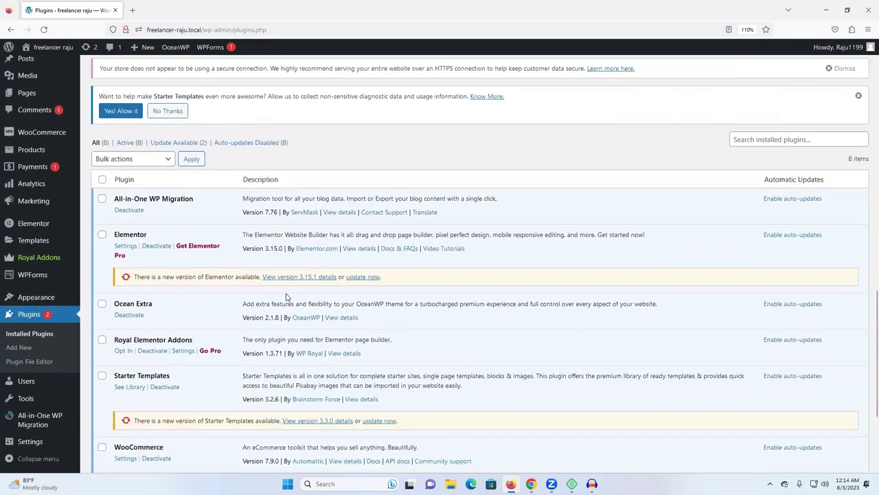
scroll(281, 295, "down", 3)
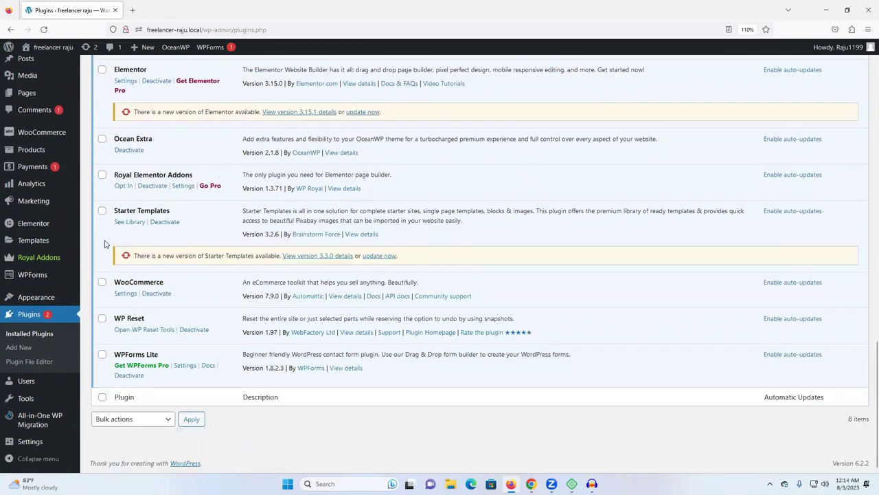
Step: Open the page for adding new plugins and search the directory for "yoast seo"
scroll(200, 271, "up", 4)
scroll(200, 271, "up", 10)
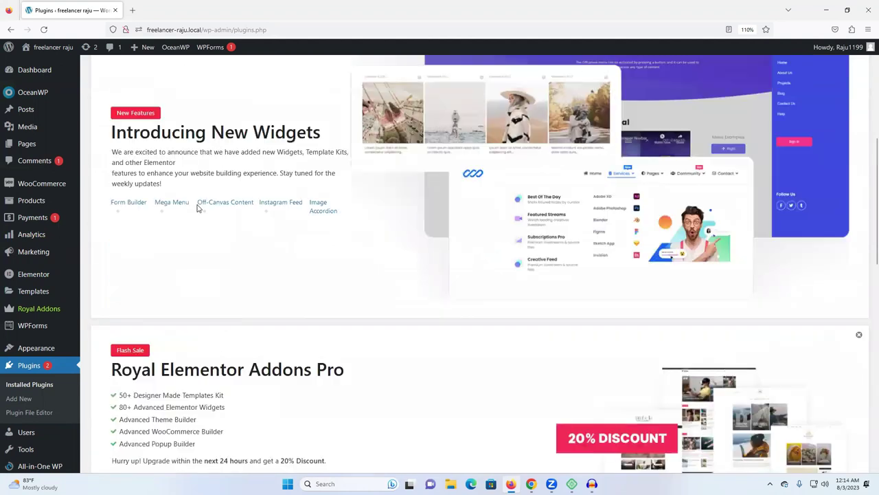
scroll(197, 206, "up", 3)
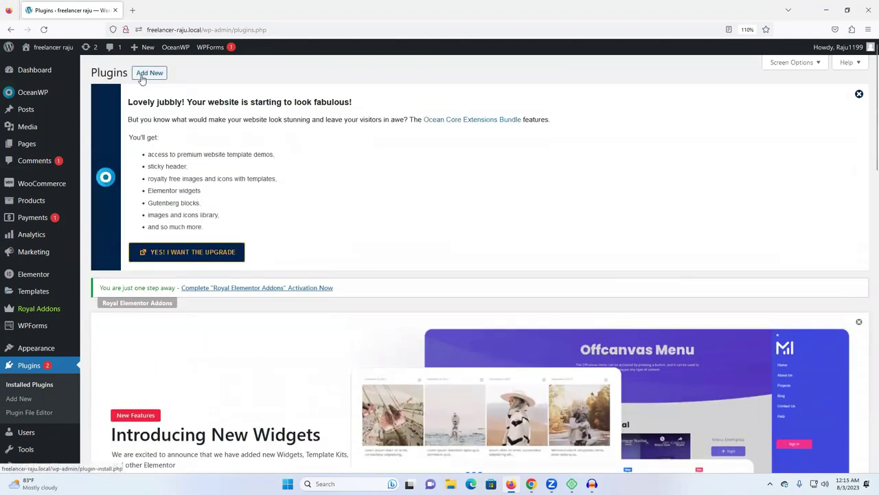
left_click(145, 78)
scroll(248, 187, "down", 5)
scroll(295, 232, "down", 5)
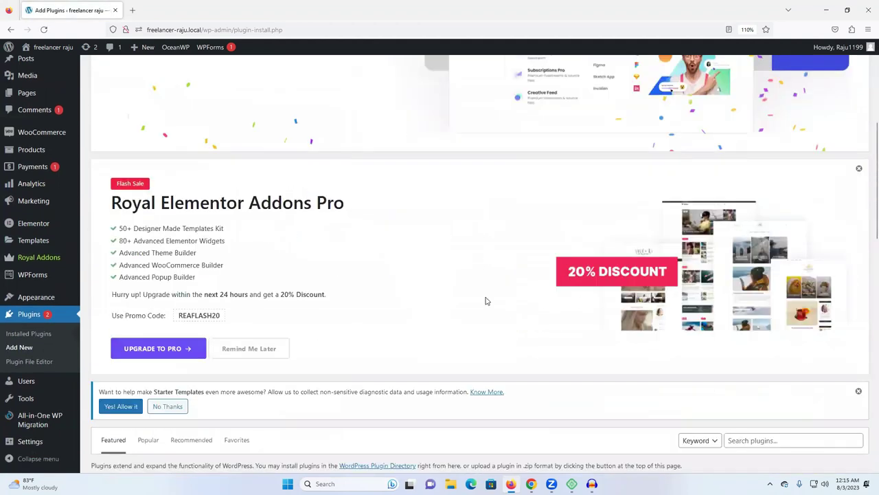
scroll(486, 301, "down", 3)
scroll(754, 110, "down", 2)
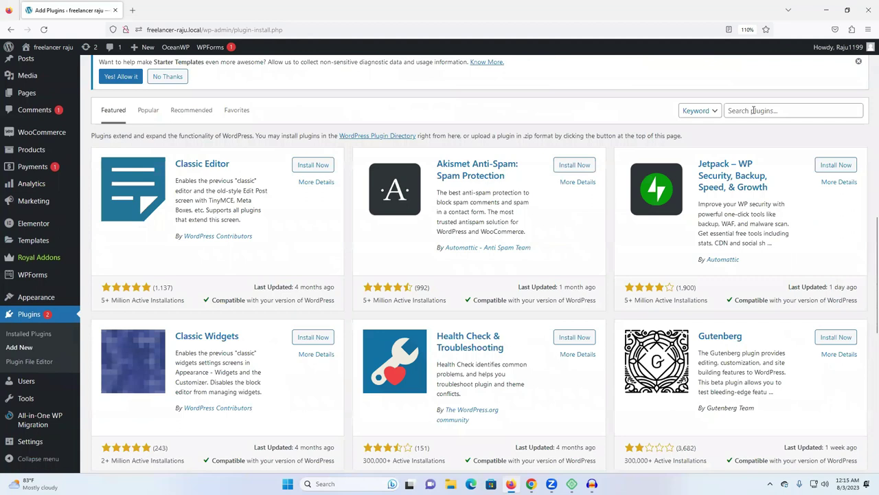
left_click(753, 110)
type("yoast seo")
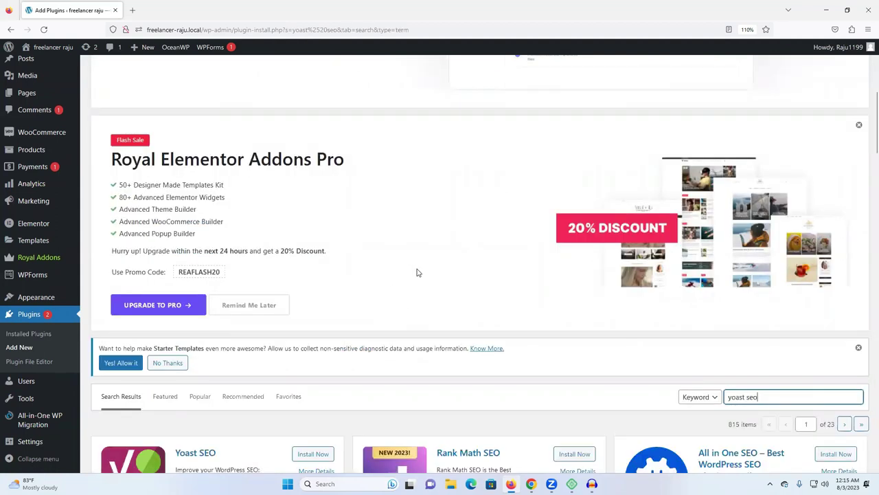
Step: Examine the number of active installations and ratings on the Yoast SEO plugin card
scroll(418, 272, "down", 4)
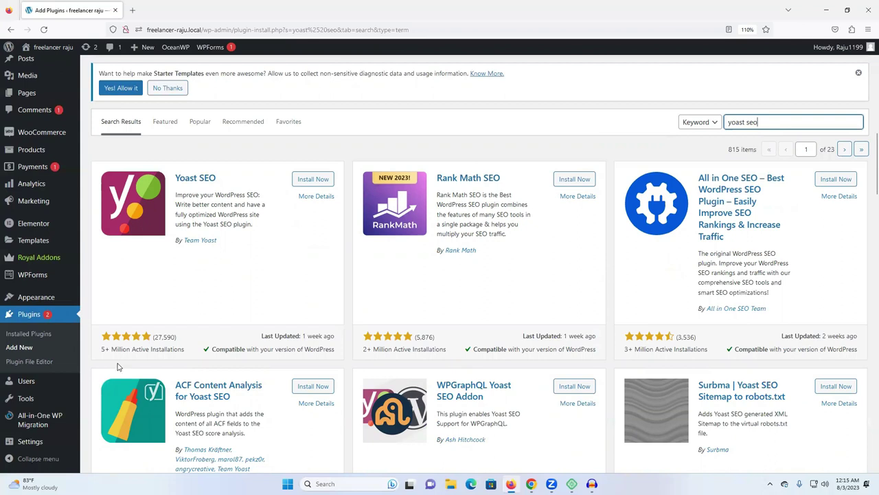
left_click_drag(106, 351, 186, 350)
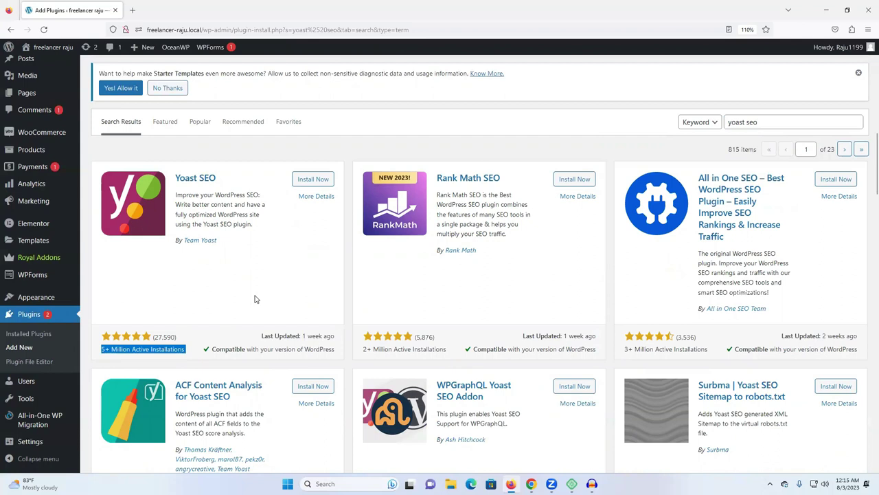
left_click(159, 334)
triple_click(164, 336)
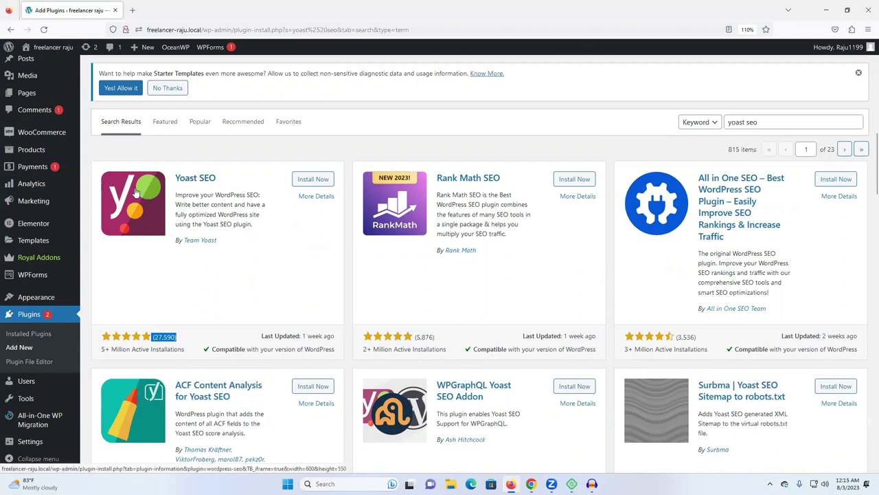
Step: Install and activate the Yoast SEO plugin, and find its entry in the installed plugins list
left_click(307, 180)
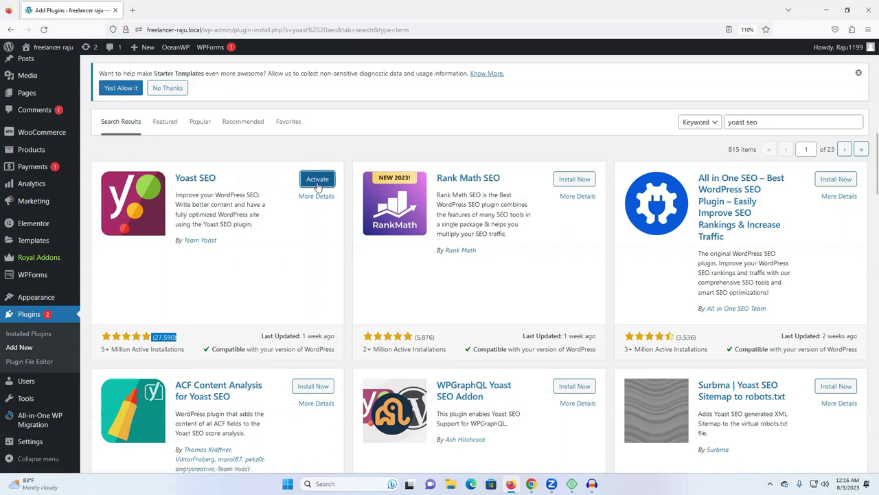
left_click(317, 180)
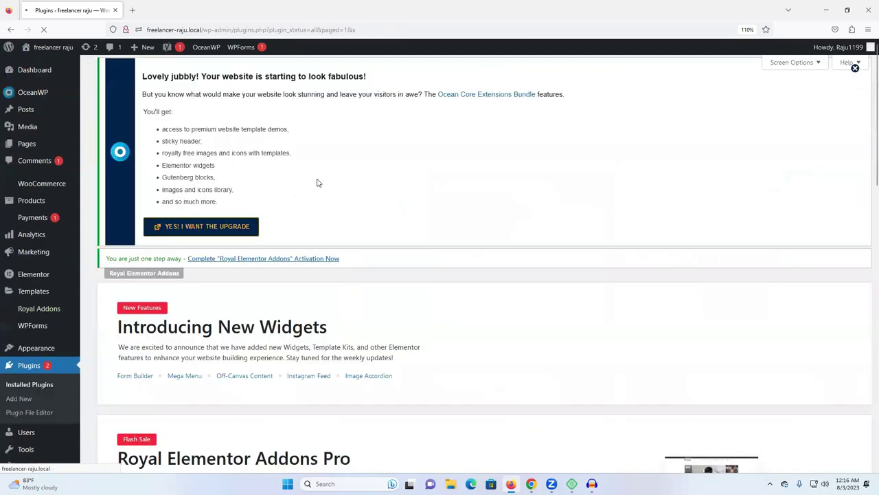
scroll(326, 220, "down", 3)
scroll(330, 235, "down", 5)
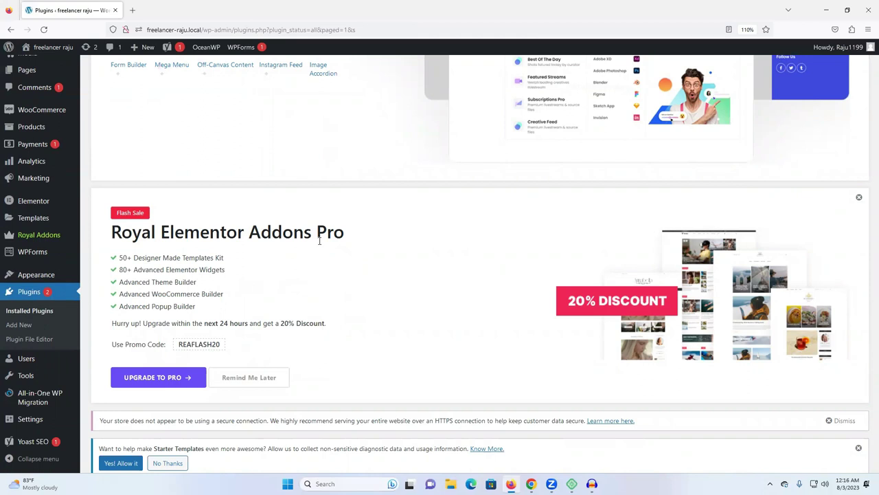
scroll(300, 195, "down", 10)
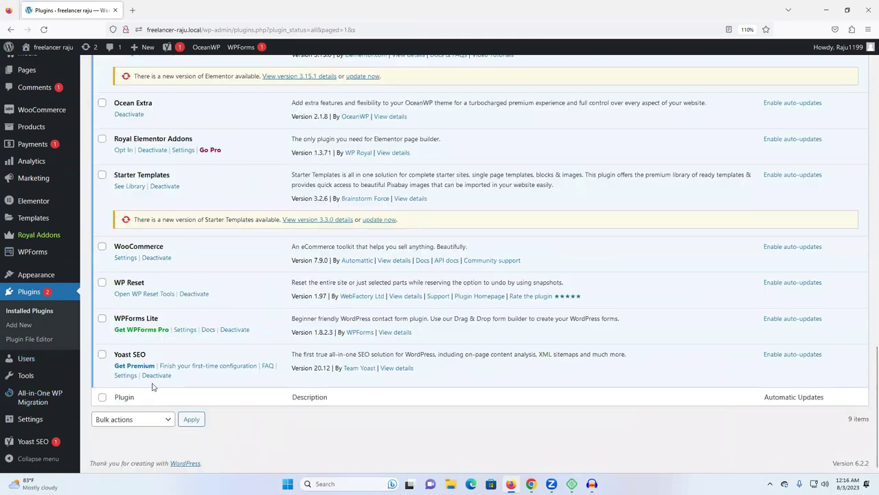
Step: Open the General page of Yoast SEO and look over its contents
mouse_move(31, 441)
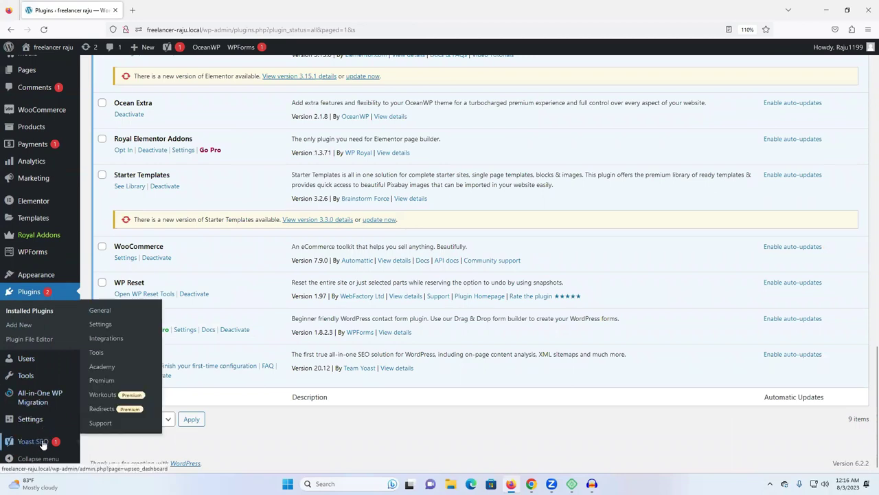
left_click(39, 442)
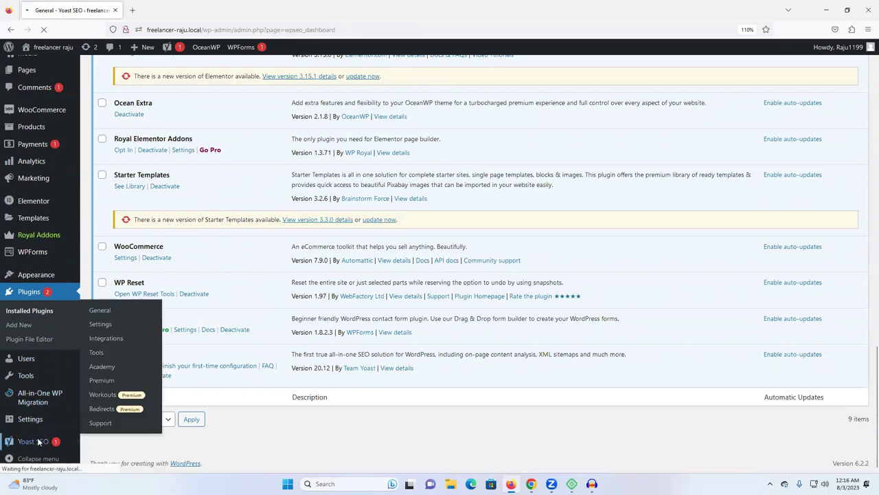
scroll(263, 343, "down", 3)
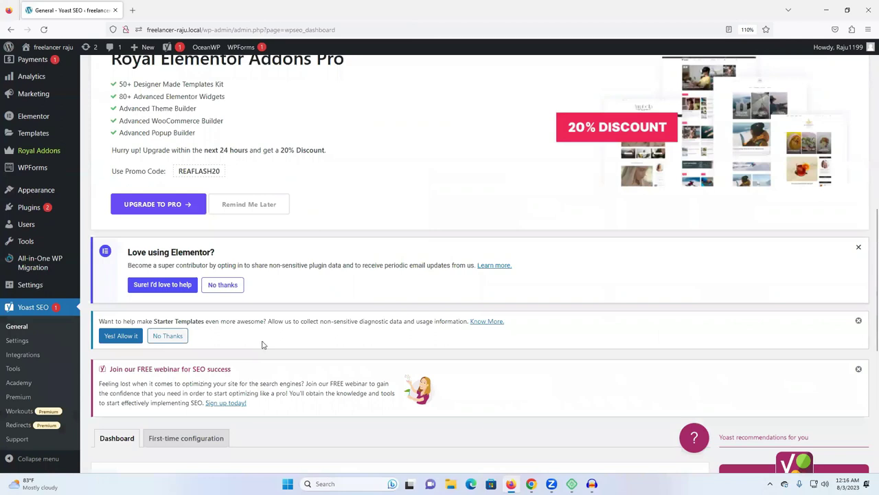
scroll(263, 343, "down", 1)
scroll(269, 310, "up", 5)
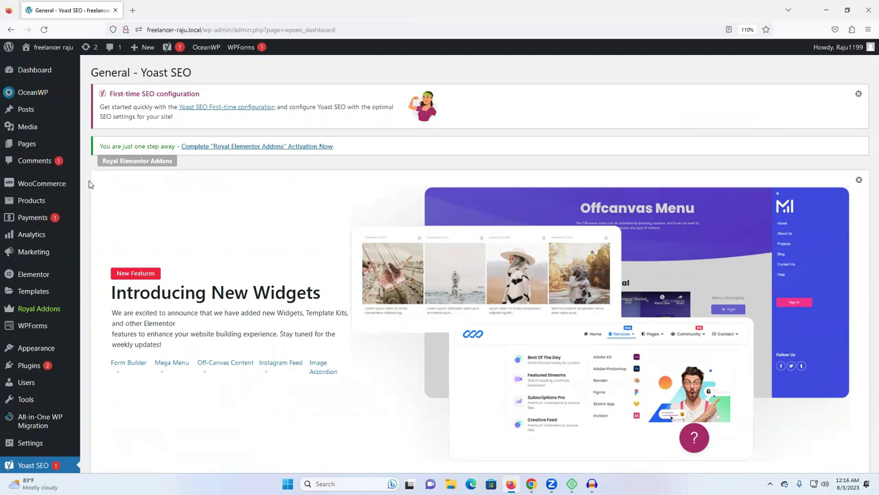
Step: Start a new post from the posts list and place the cursor in its empty paragraph block
mouse_move(42, 117)
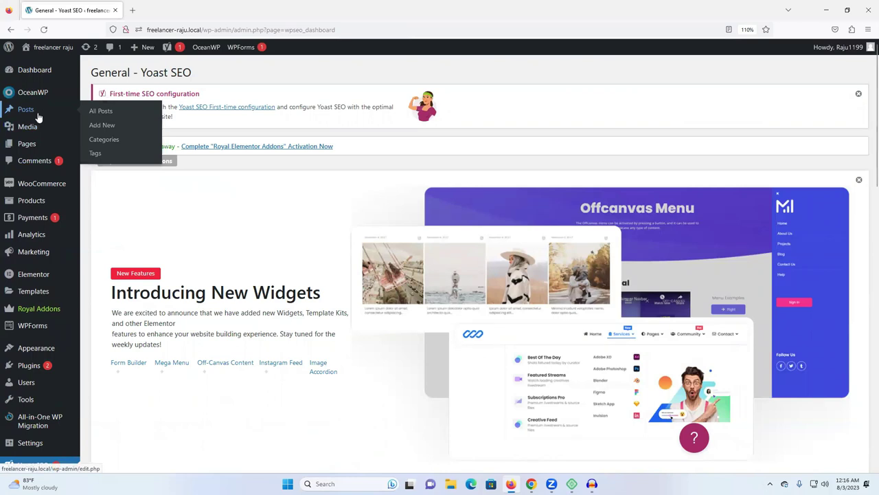
left_click(36, 113)
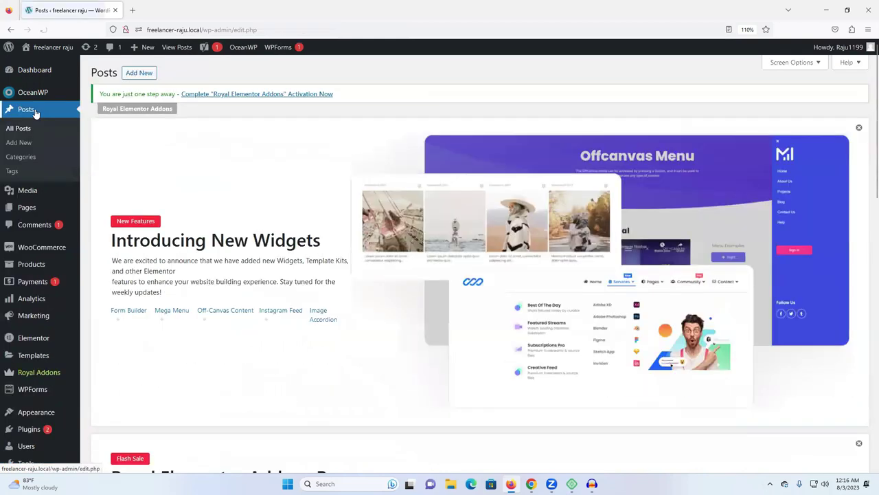
scroll(471, 266, "down", 3)
scroll(471, 267, "down", 4)
scroll(467, 281, "up", 7)
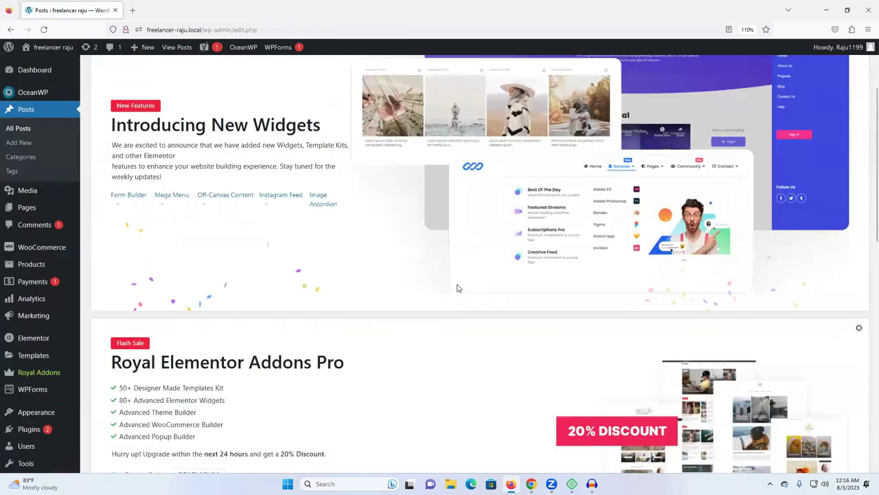
left_click(140, 73)
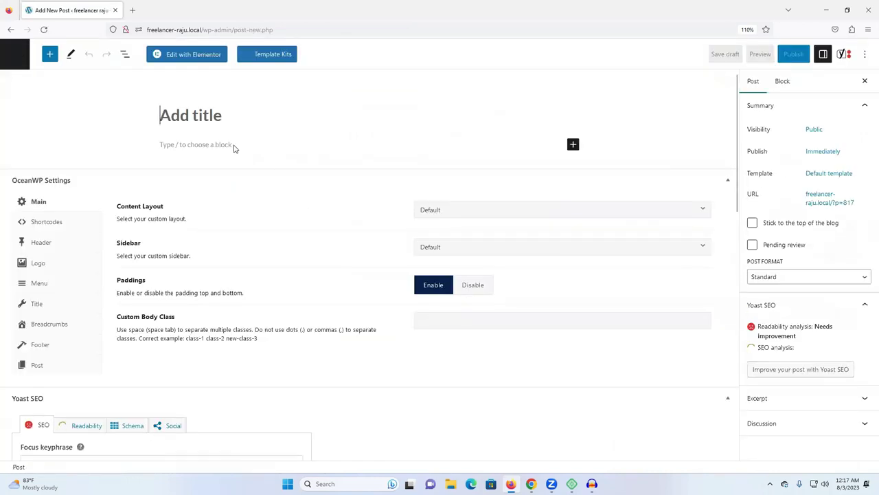
left_click(191, 145)
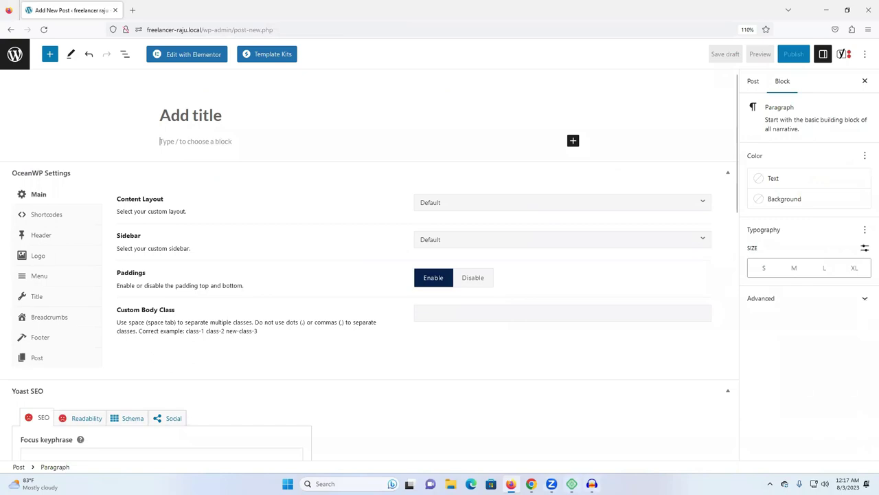
Step: Switch to the Article Writer page in Chrome and copy the whole generated article about taking a digital marketing course
mouse_move(531, 481)
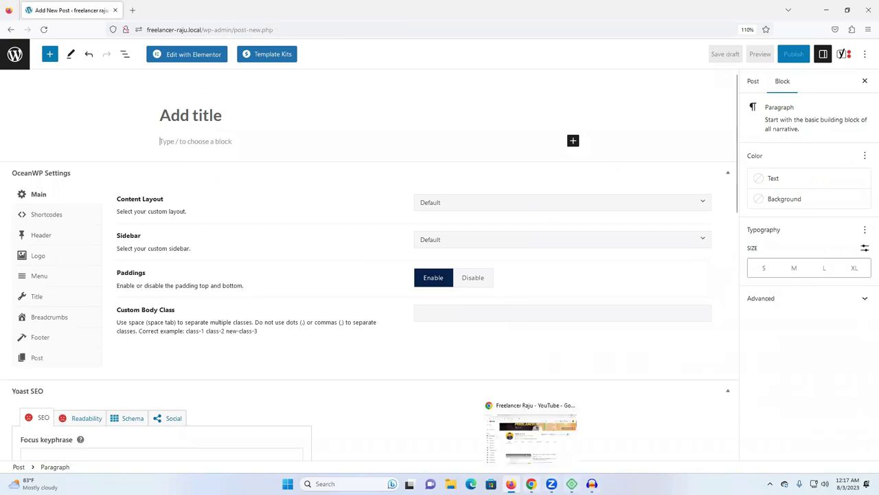
left_click(540, 471)
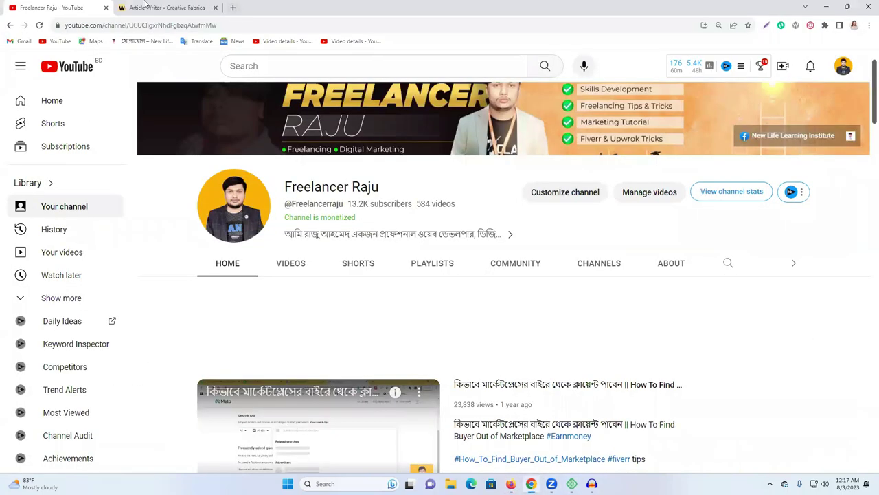
left_click(158, 7)
scroll(404, 176, "up", 20)
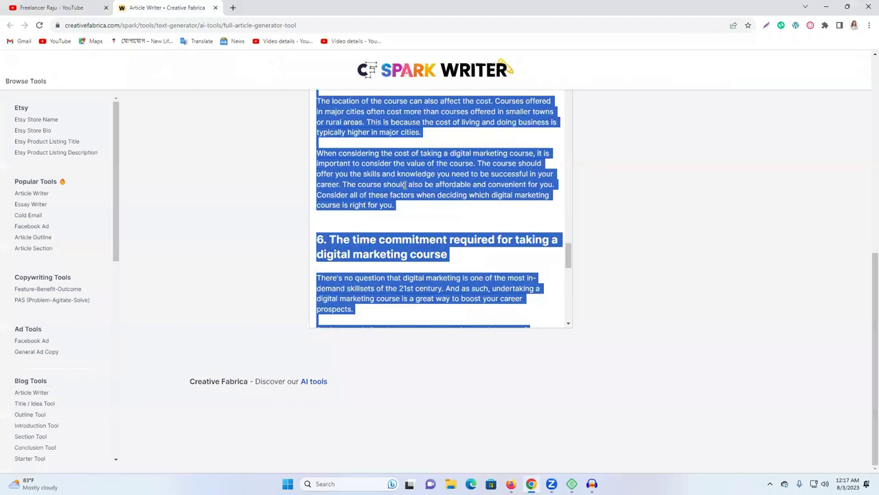
scroll(478, 183, "up", 1)
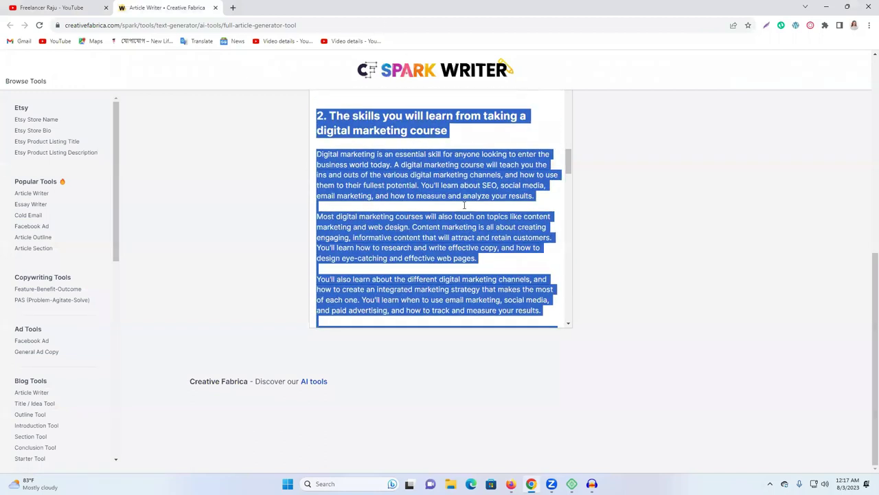
scroll(464, 205, "up", 10)
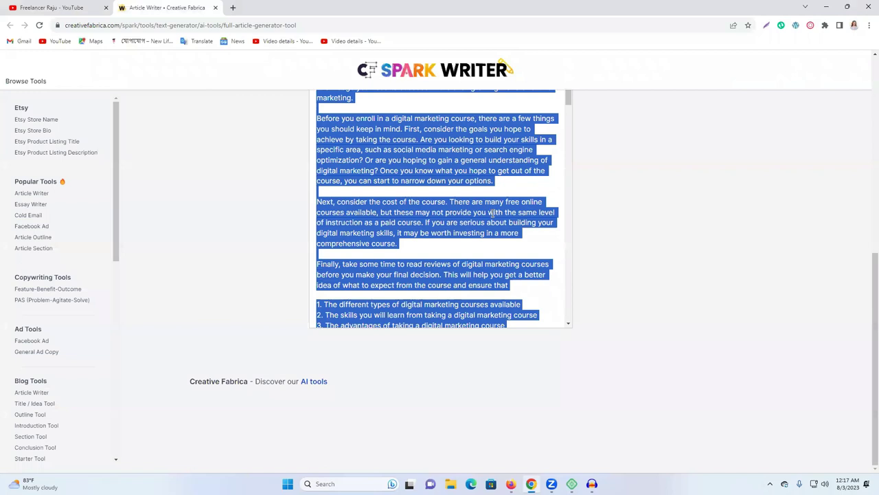
scroll(491, 214, "up", 8)
right_click(413, 236)
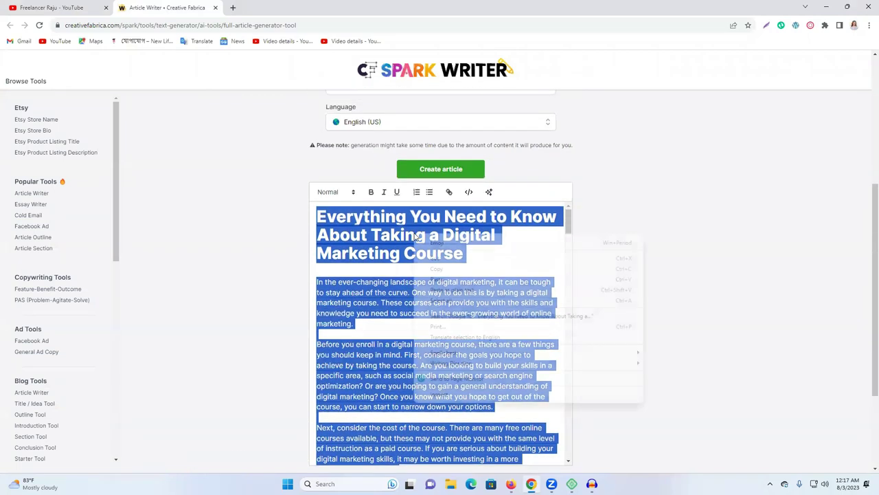
left_click(471, 270)
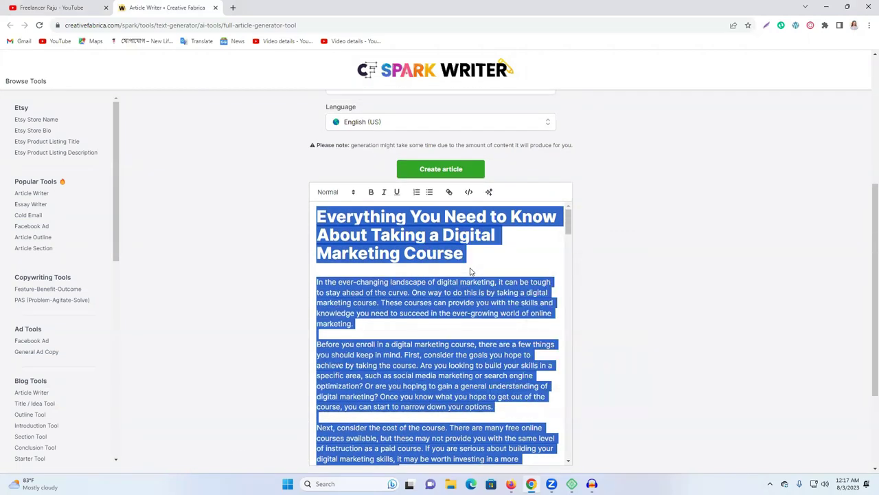
Step: Return to the new post in Firefox and paste the copied article into its empty paragraph block
mouse_move(571, 484)
left_click(511, 484)
left_click(218, 145)
key("ctrl+v")
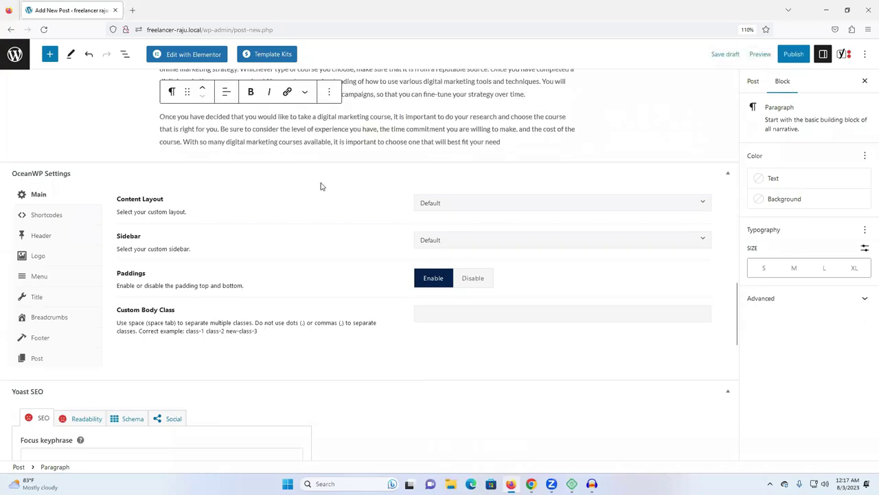
scroll(331, 197, "up", 10)
scroll(406, 262, "up", 10)
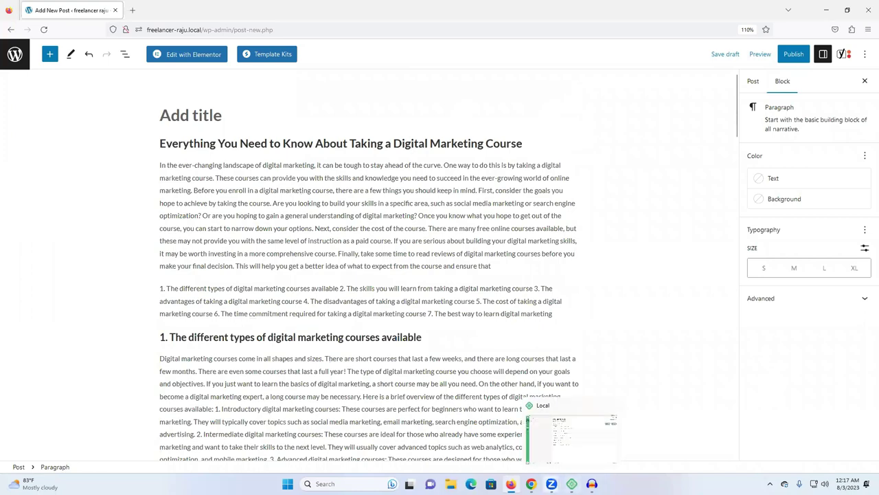
Step: Copy the title "Everything You Need to Know About Taking a Digital Marketing Course" from the Article Writer and paste it as the post title
left_click(531, 483)
scroll(390, 156, "up", 3)
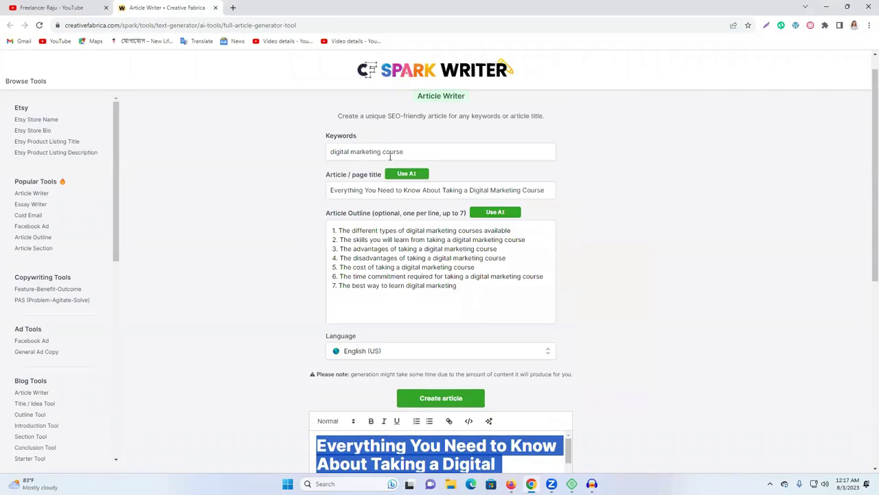
triple_click(411, 192)
key("ctrl+c")
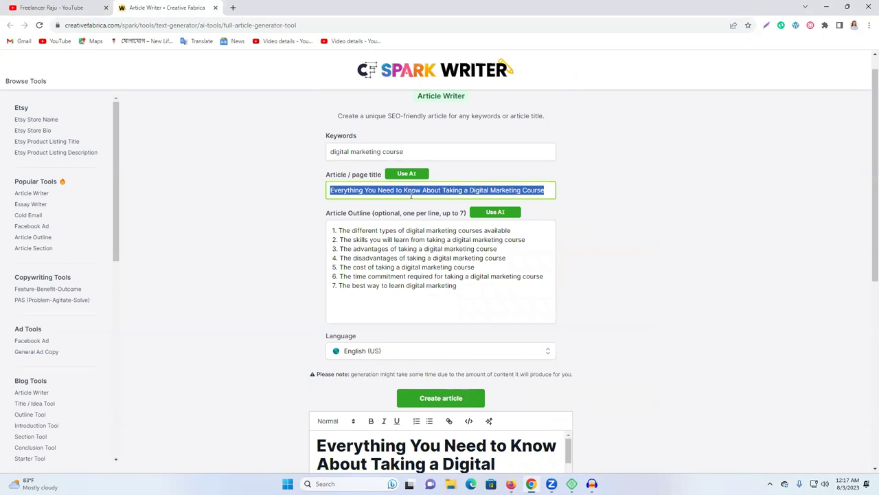
scroll(648, 254, "down", 3)
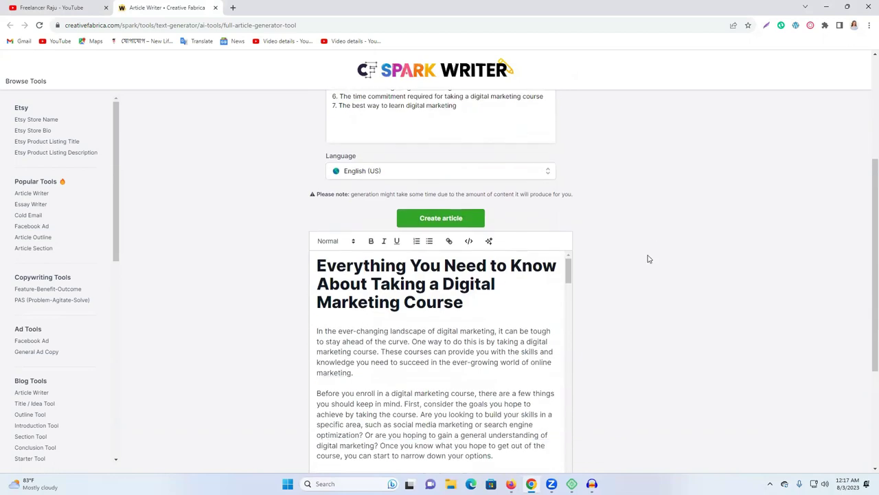
key("alt+Tab")
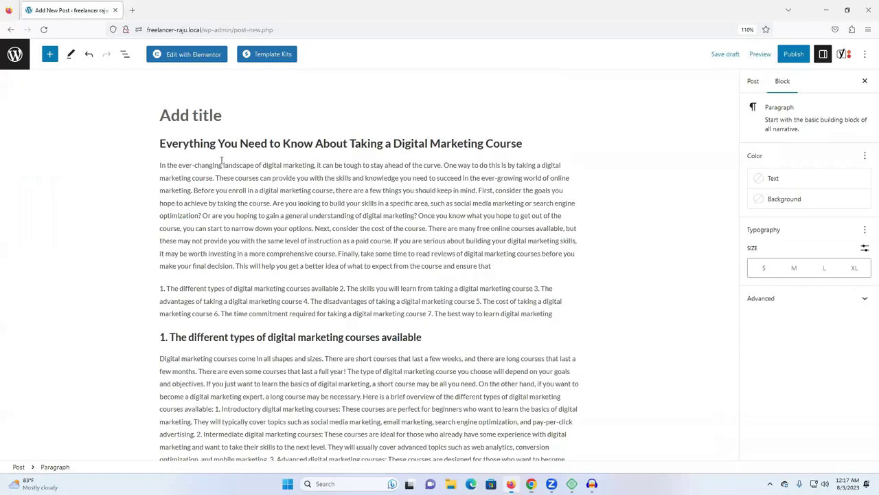
left_click(229, 117)
key("ctrl+v")
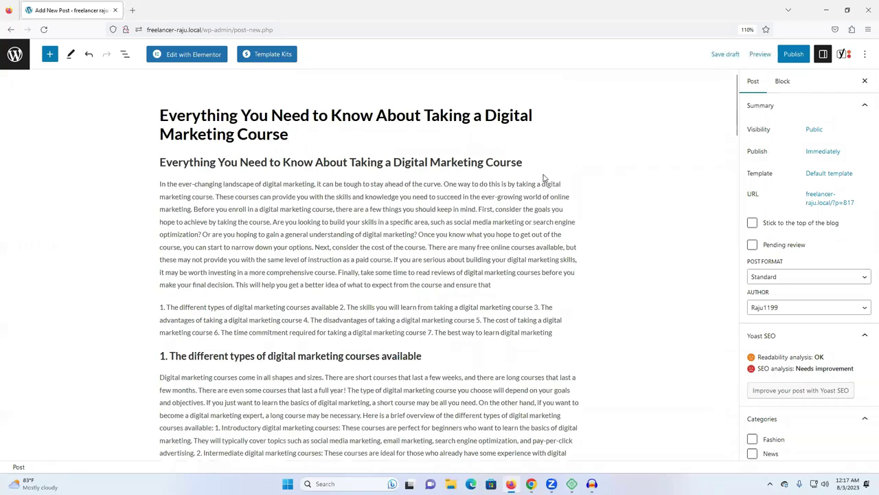
Step: Check the pasted article and its Yoast SEO ratings, and add an Image block after the last paragraph
scroll(634, 199, "down", 6)
scroll(636, 201, "down", 7)
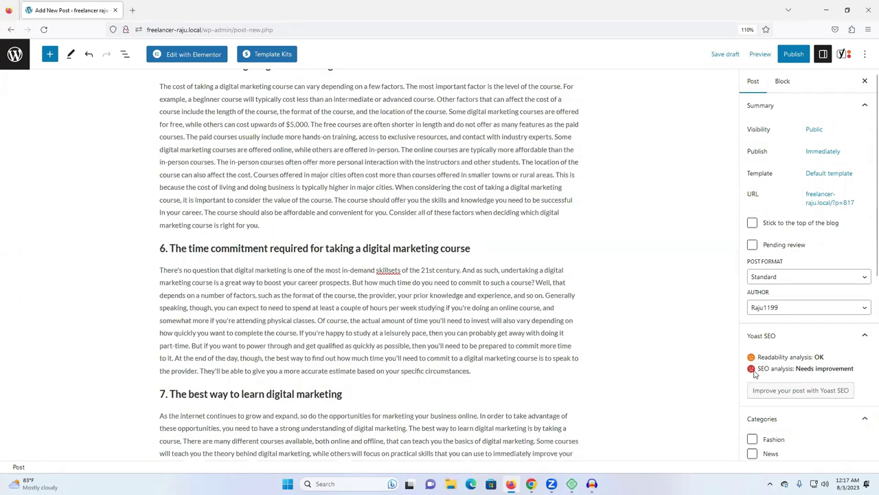
scroll(751, 355, "down", 1)
scroll(549, 356, "down", 2)
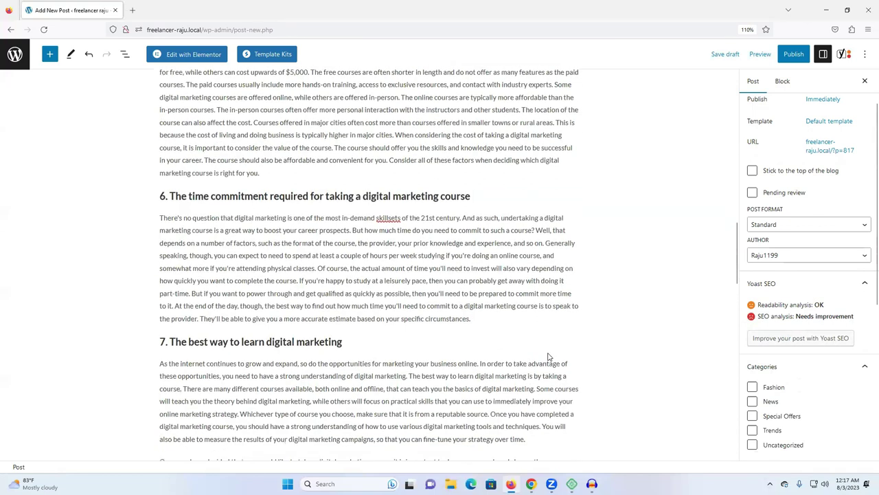
scroll(549, 357, "down", 3)
scroll(553, 350, "down", 4)
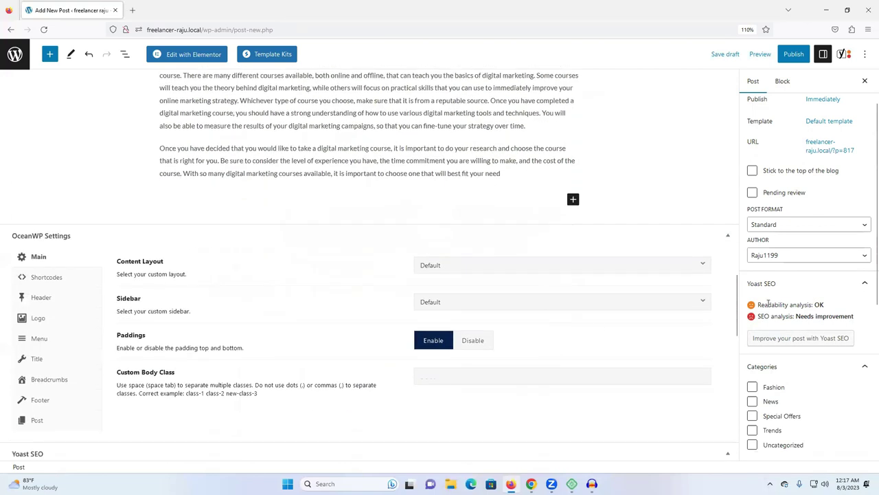
scroll(443, 307, "up", 4)
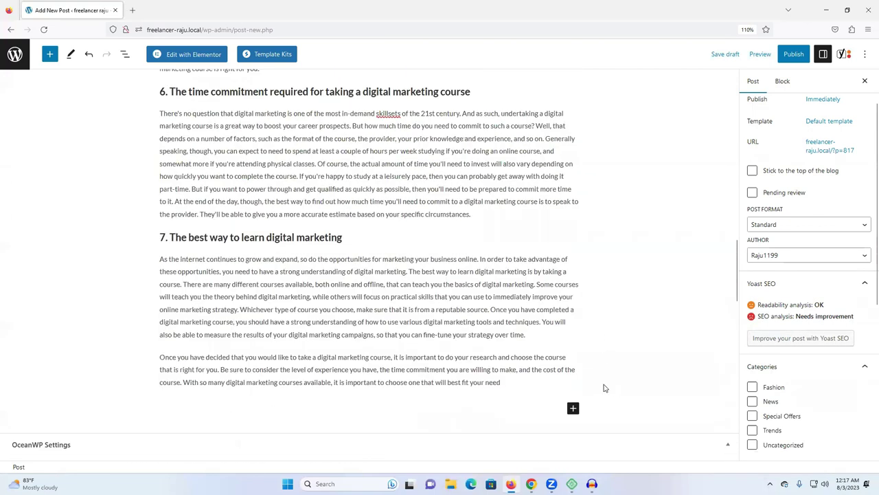
left_click(573, 408)
left_click(602, 337)
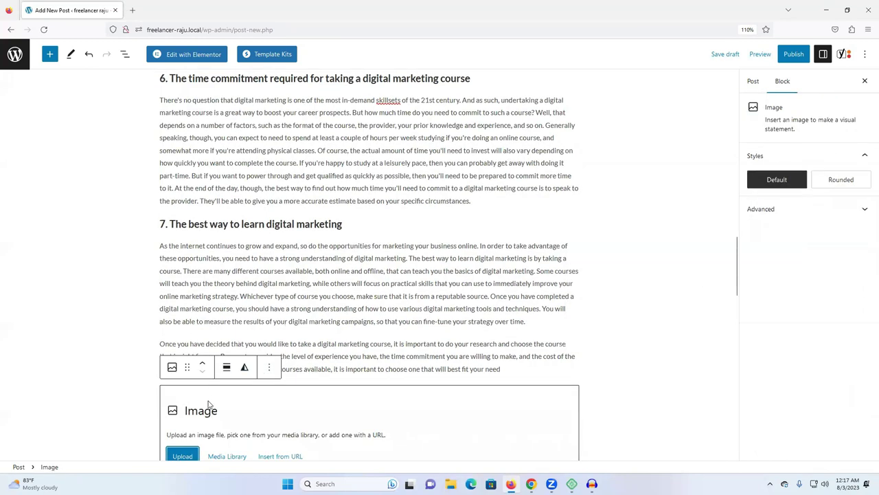
Step: Upload the green thumbnail image that follows the gingerbread man pictures in the Downloads folder into the Image block
scroll(209, 403, "down", 2)
left_click(183, 352)
scroll(203, 132, "down", 6)
scroll(203, 132, "up", 3)
scroll(203, 132, "down", 3)
scroll(160, 83, "up", 1)
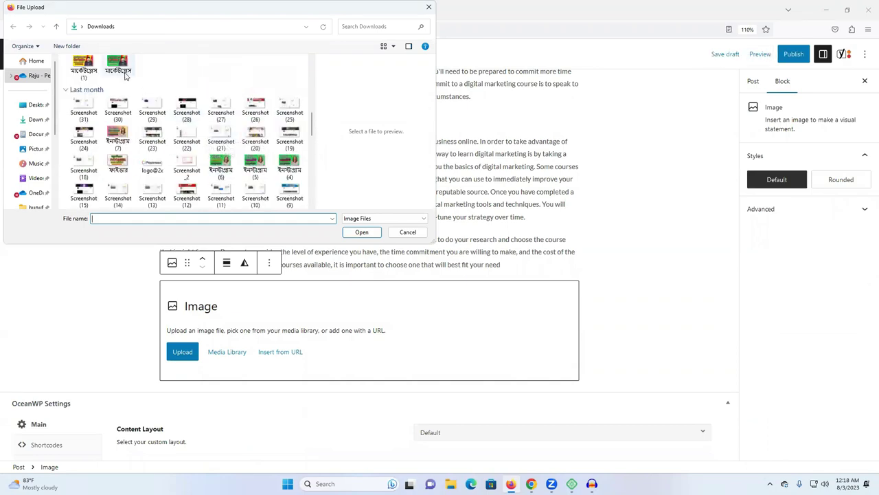
scroll(159, 83, "up", 3)
left_click(186, 173)
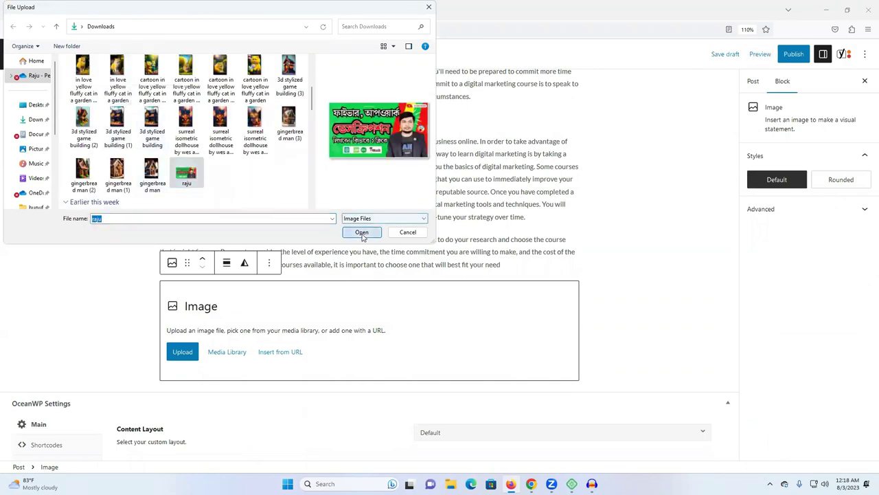
left_click(362, 232)
Step: Examine the Yoast SEO section below the post, including its focus keyphrase, Google preview, SEO title, slug and meta description fields
scroll(417, 247, "down", 10)
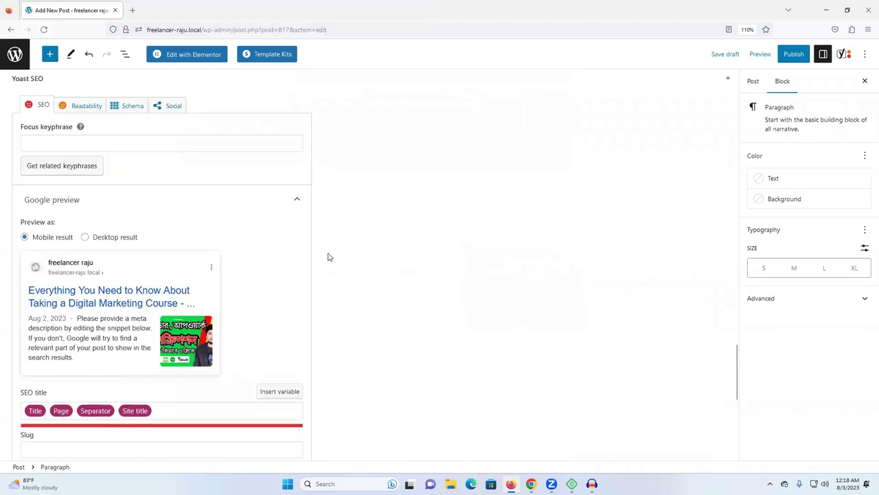
scroll(217, 243, "down", 2)
scroll(512, 175, "up", 5)
scroll(512, 176, "up", 3)
scroll(384, 149, "down", 5)
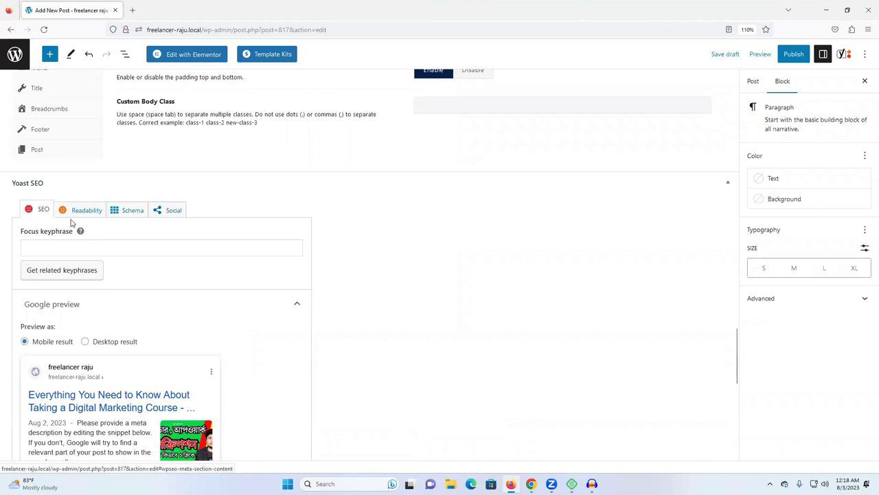
scroll(151, 232, "down", 5)
scroll(152, 231, "down", 2)
scroll(154, 229, "up", 6)
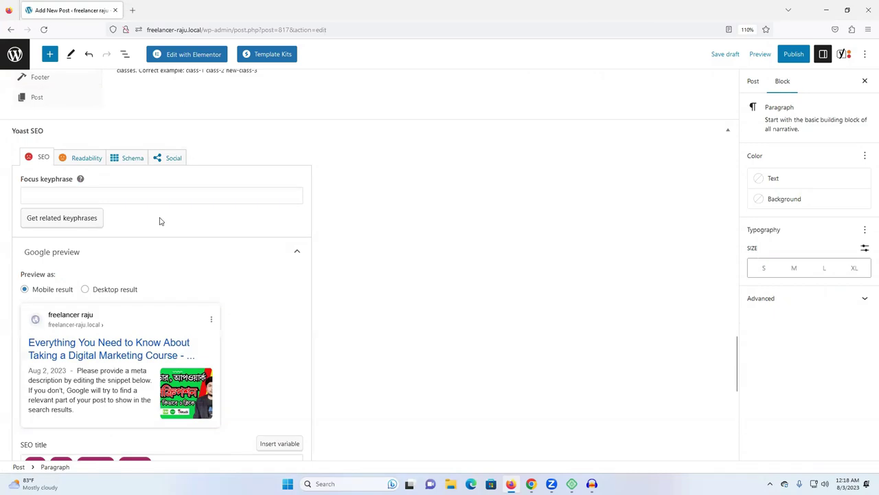
Step: Paste the article title as the focus keyphrase and shorten it to "Digital Marketing Course"
left_click(60, 196)
scroll(364, 204, "up", 3)
scroll(217, 234, "down", 2)
key("ctrl+v")
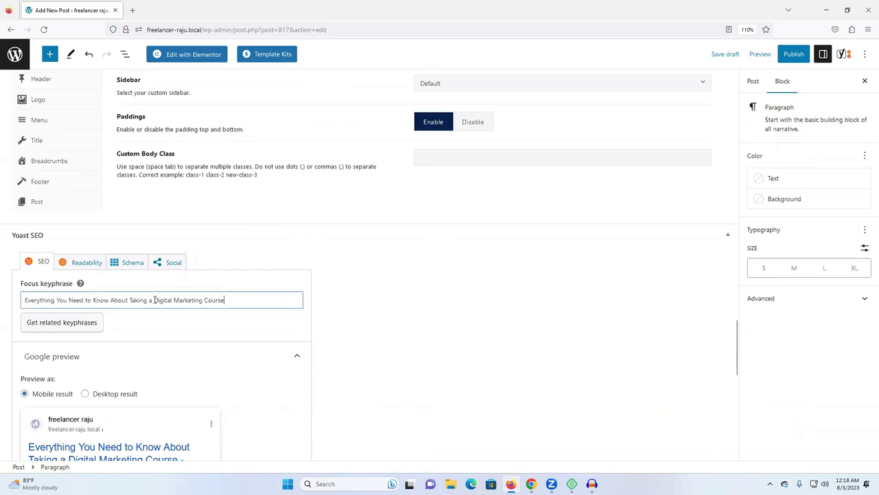
left_click_drag(153, 300, 4, 300)
key("BackSpace")
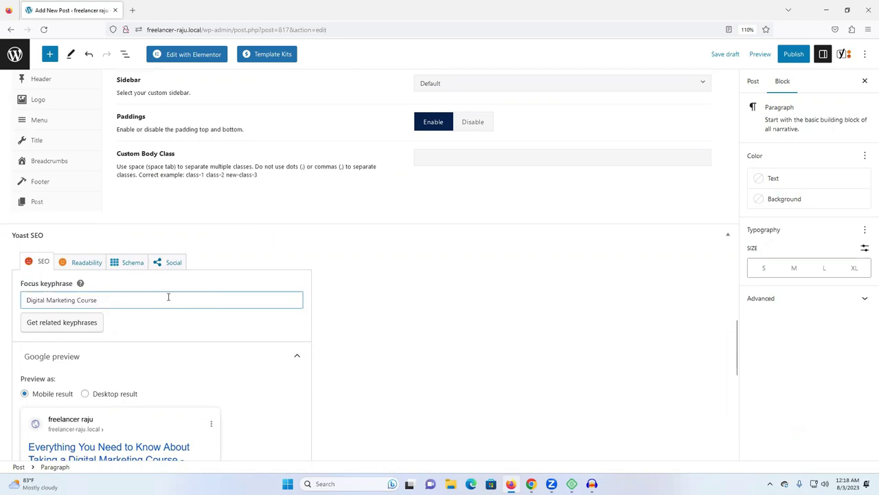
double_click(66, 301)
triple_click(66, 301)
Step: Replace the variables in the SEO title with "Everything You Need to Know About Taking a Digital Marketing Course"
scroll(288, 297, "down", 5)
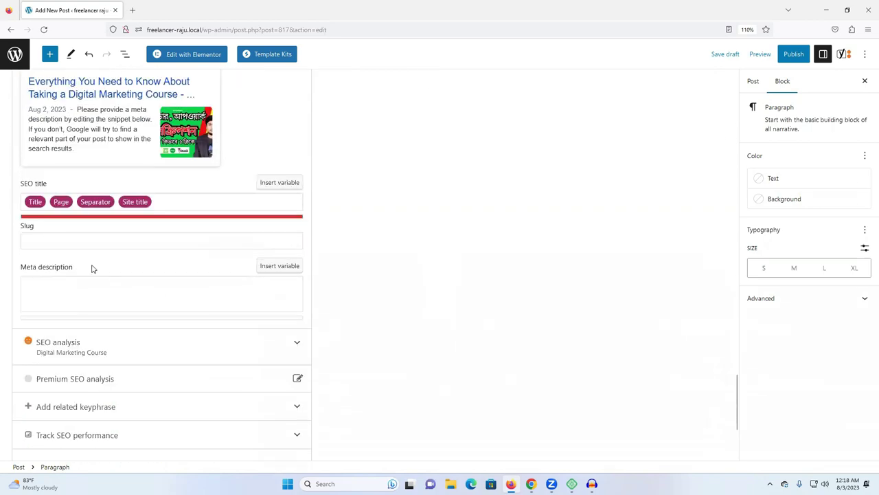
left_click(167, 200)
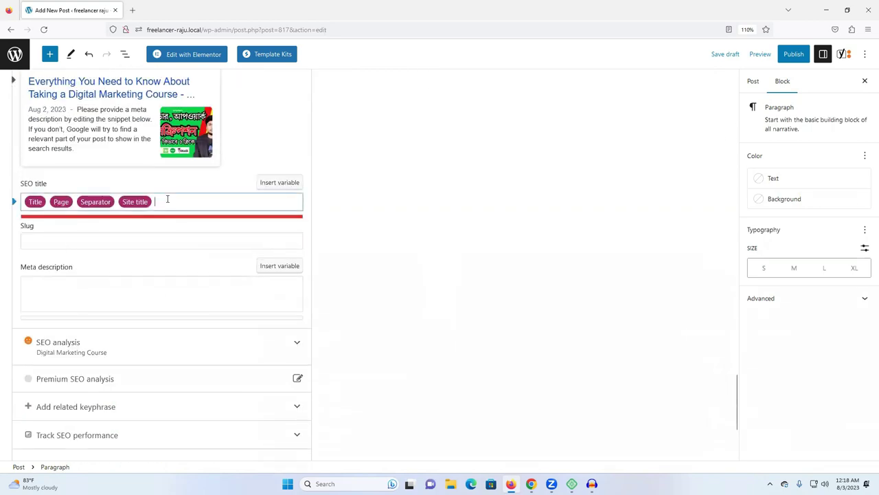
key("ctrl+a")
key("BackSpace")
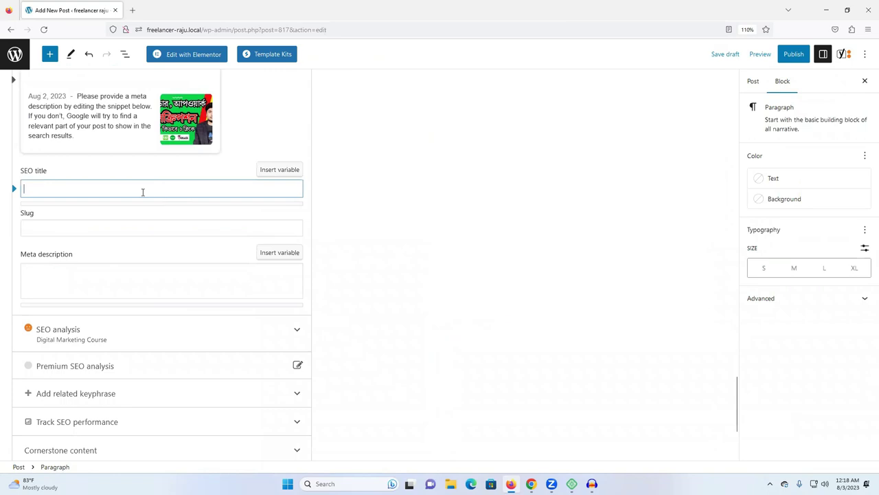
type("Everything You Need to Know About Taking a Digital Marketing Course")
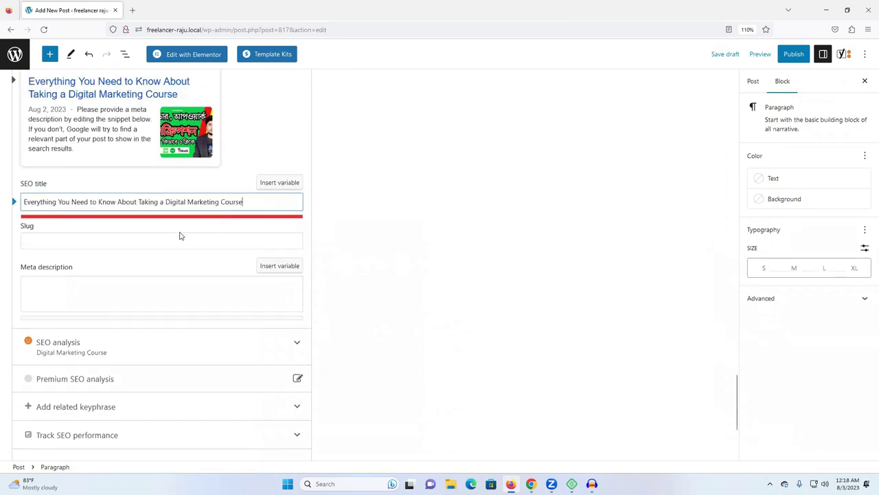
Step: Copy "Digital Marketing Course" from the SEO title and paste it as the slug
left_click(70, 241)
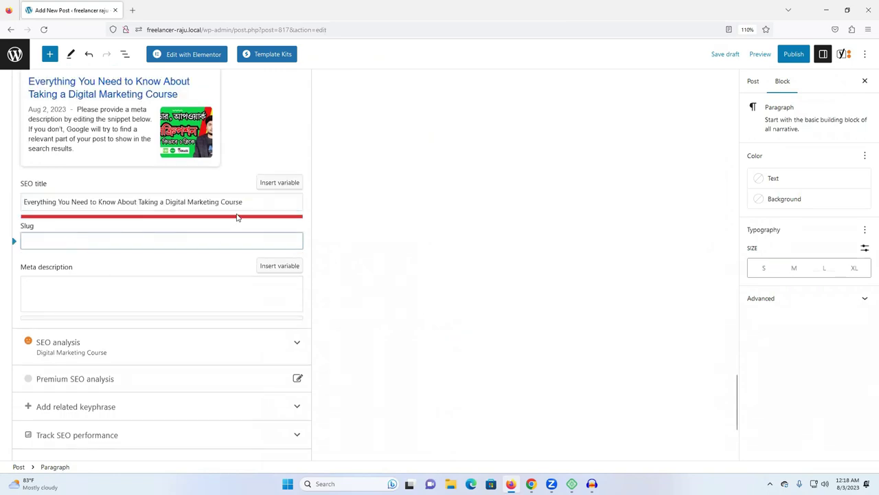
left_click_drag(215, 202, 159, 203)
left_click(159, 203)
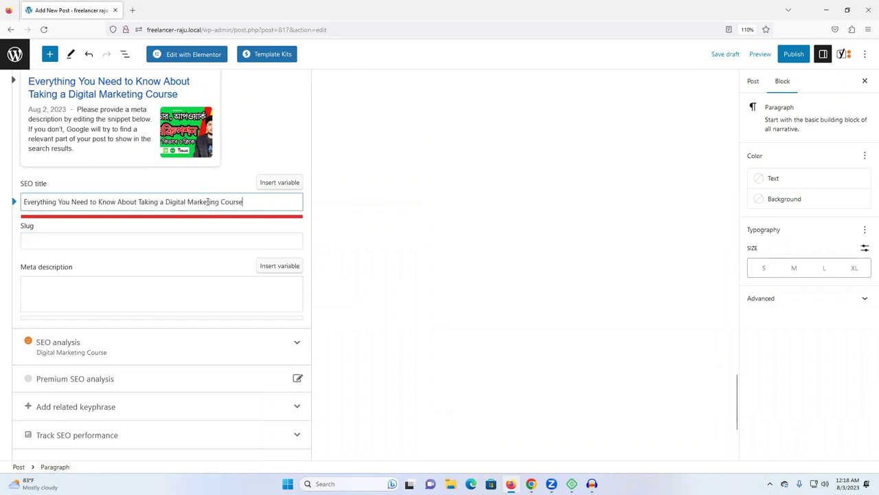
left_click_drag(243, 202, 165, 202)
key("ctrl+c")
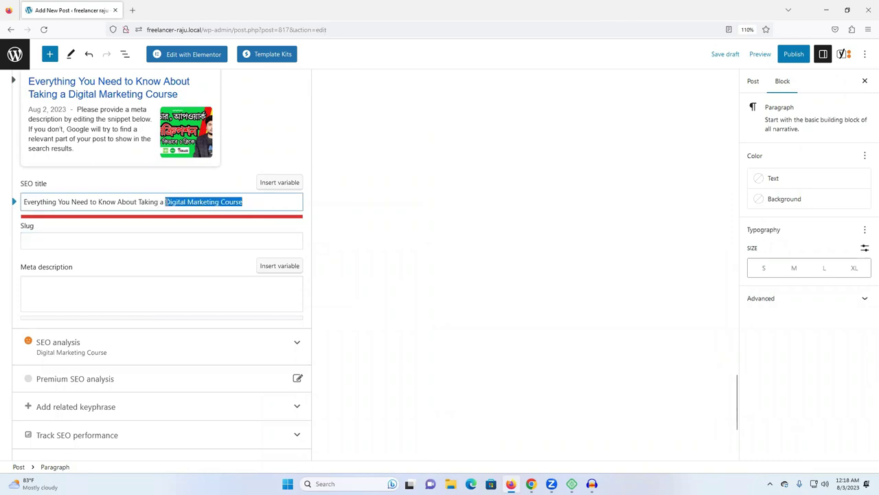
left_click(83, 242)
key("ctrl+v")
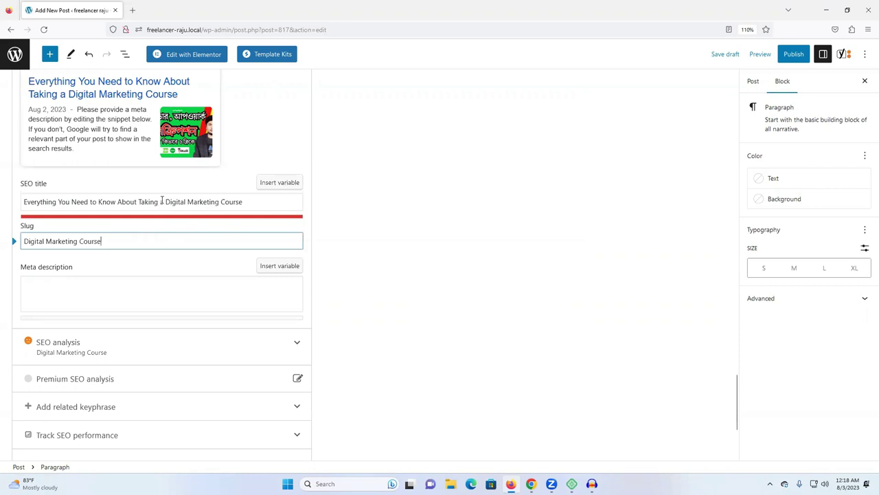
Step: Shorten the SEO title to "Digital Marketing Course" by removing the words before it
left_click_drag(167, 201, 18, 206)
left_click(19, 205)
key("BackSpace")
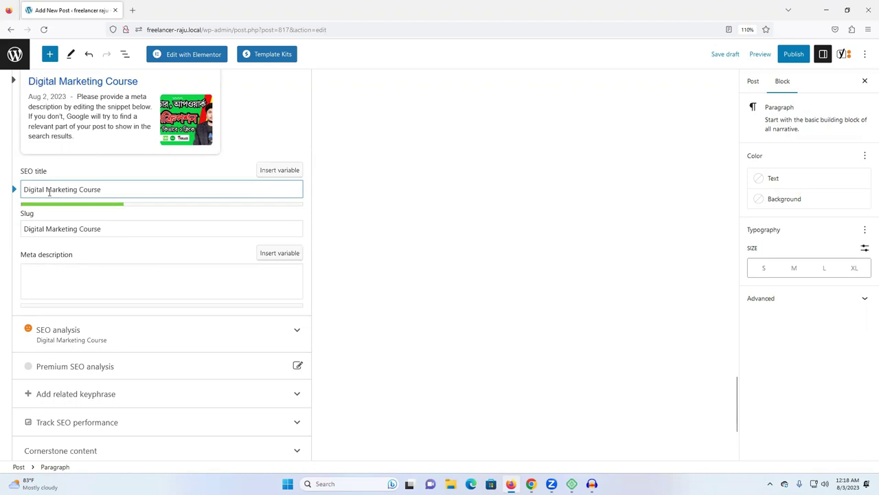
Step: Extend the SEO title to "Best Digital Marketing online Course - New life learning it institute"
type("Best")
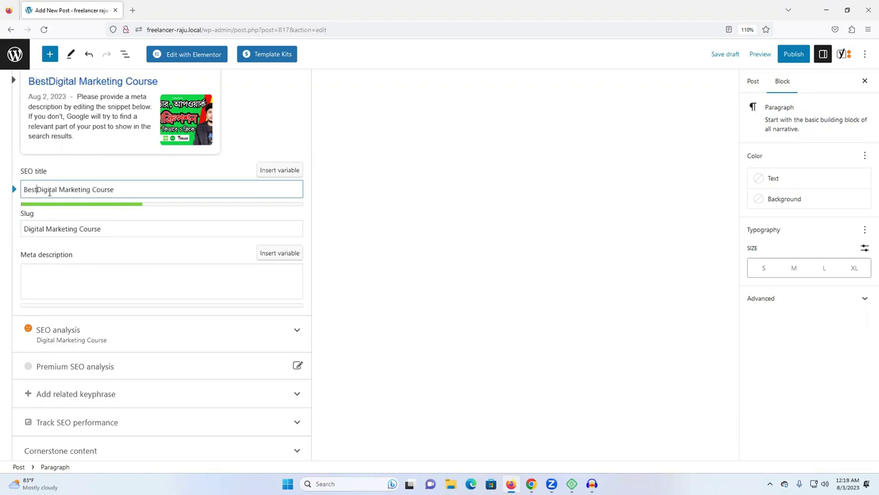
key("ctrl+s")
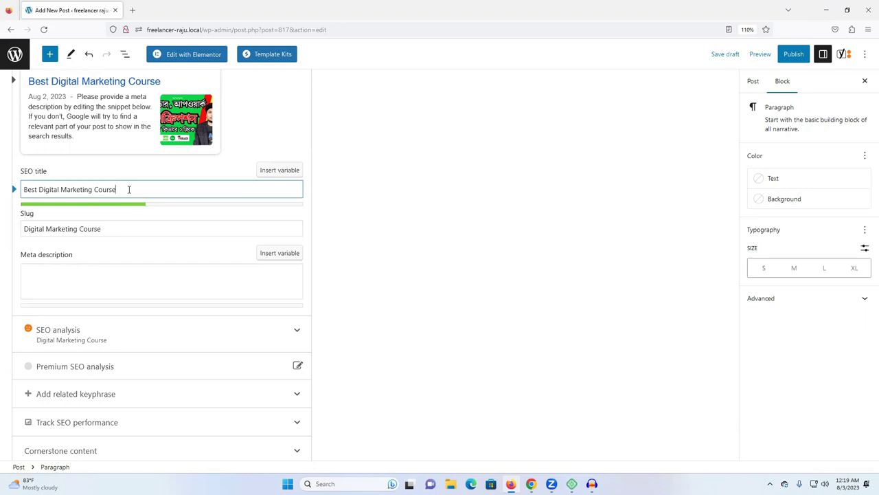
scroll(157, 191, "up", 2)
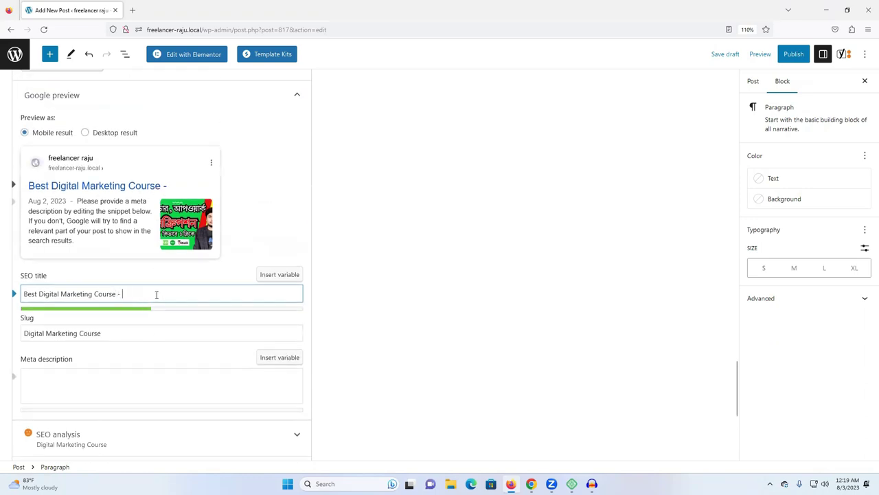
type("New life le")
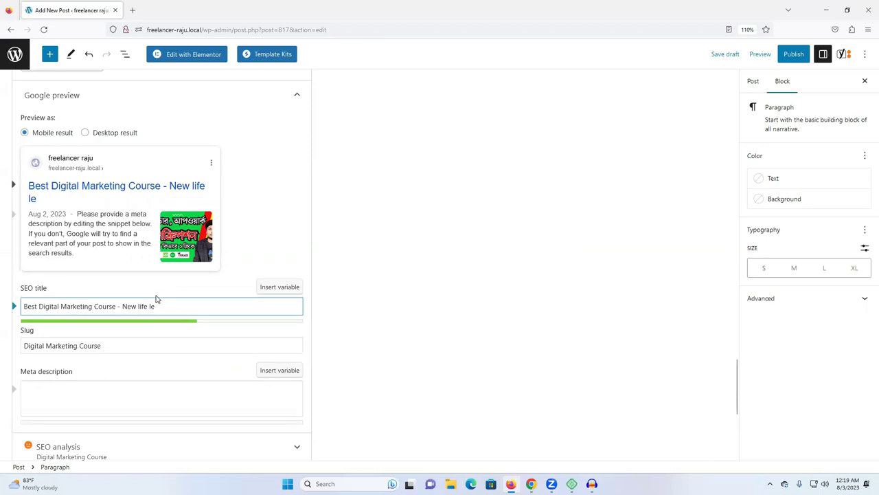
type("arning it institute")
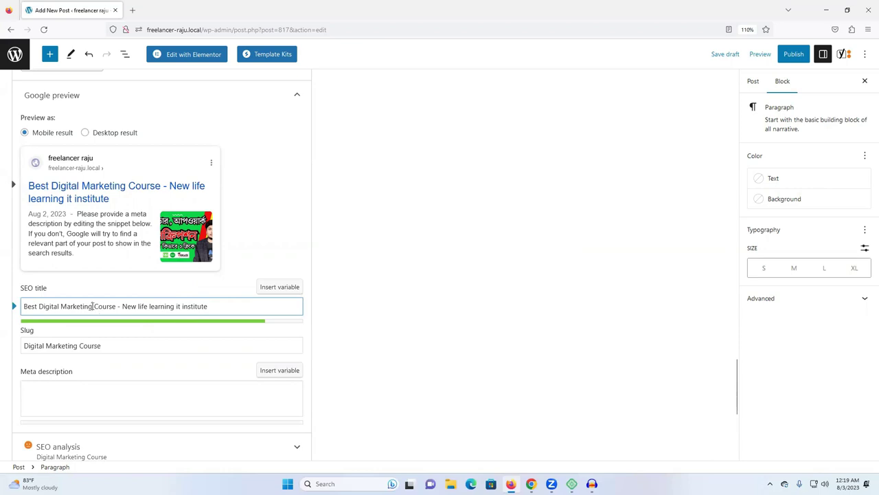
left_click(93, 306)
type("online")
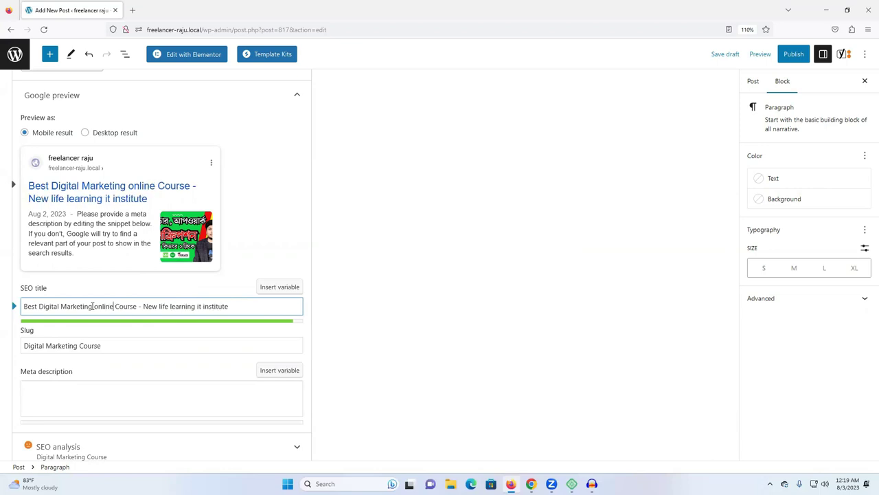
left_click(92, 306)
type("202")
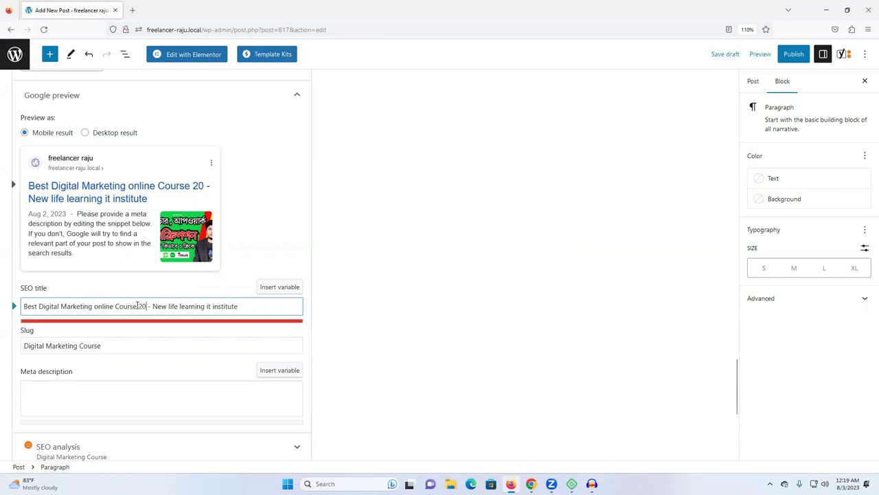
key("BackSpace")
key("BackSpace")
key("BackSpace")
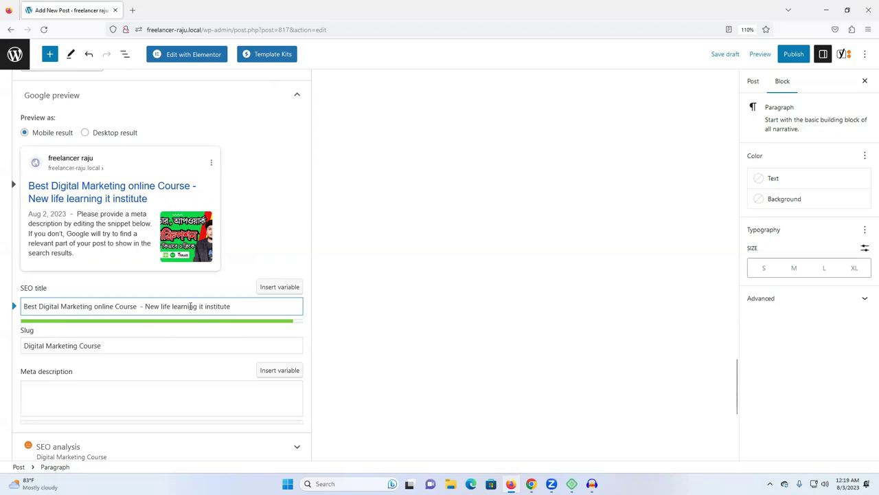
key("BackSpace")
Step: Copy the first sentence of the generated article in Chrome and paste it as the meta description of the post in Firefox
left_click(52, 389)
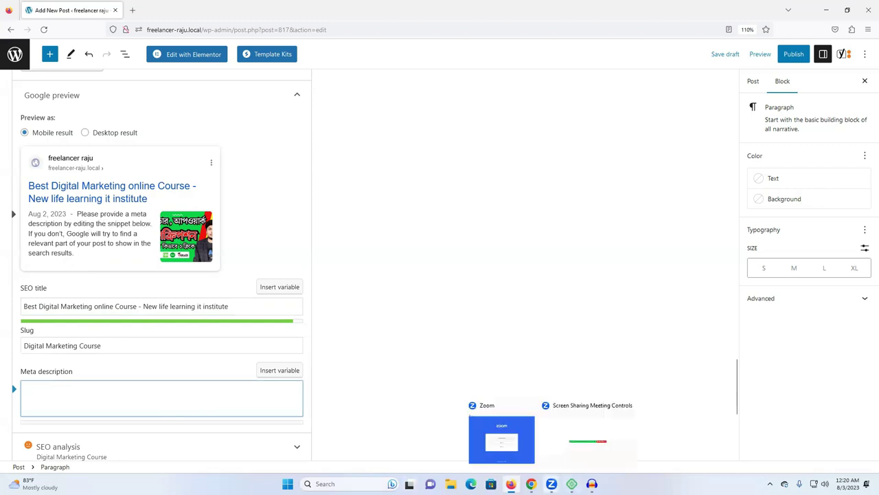
left_click(531, 483)
scroll(445, 260, "down", 2)
scroll(414, 281, "up", 2)
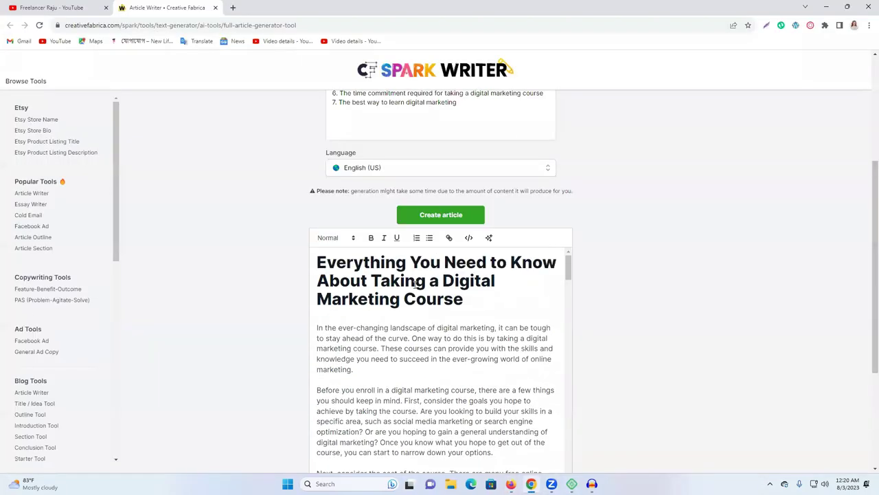
left_click_drag(410, 338, 307, 329)
key("ctrl+c")
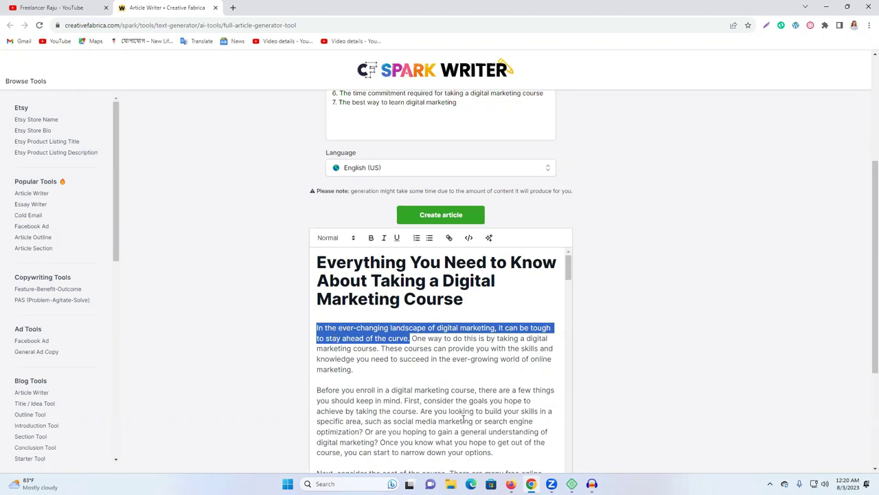
left_click(486, 433)
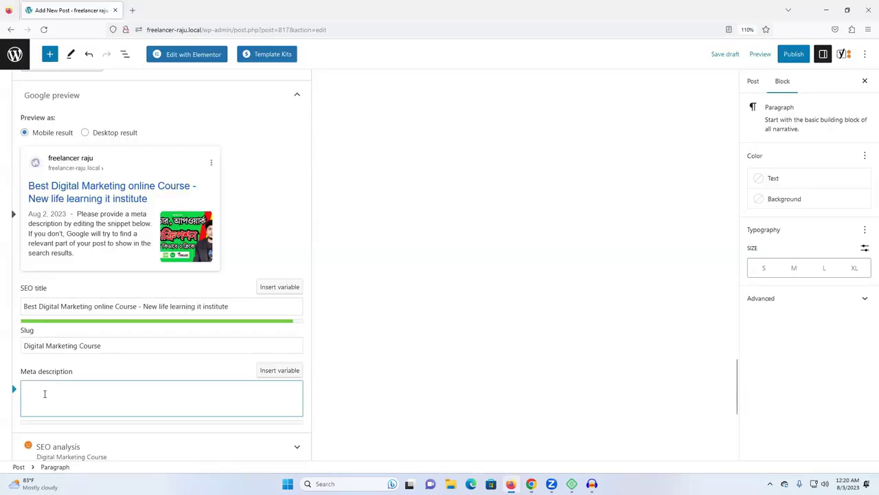
key("ctrl+v")
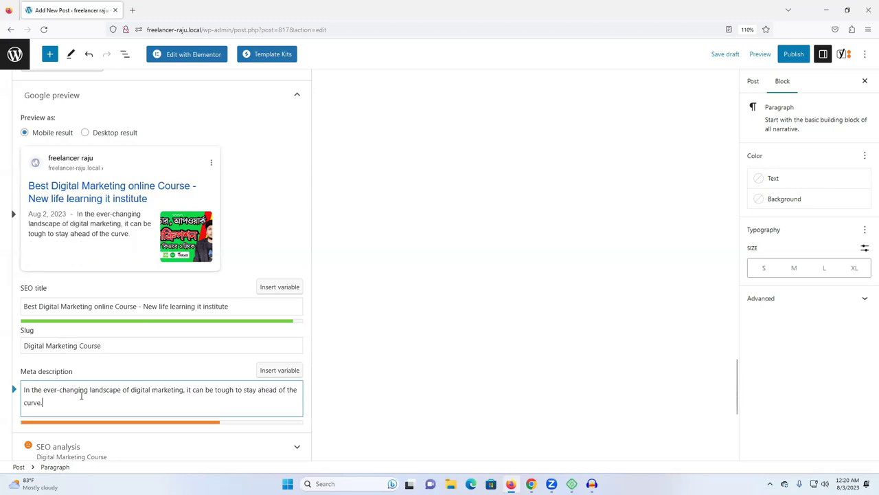
Step: Copy "Best Digital Marketing online Course" from the SEO title to the start of the meta description and end it with a period
left_click_drag(137, 306, 23, 306)
key("ctrl+c")
left_click(24, 389)
key("ctrl+v")
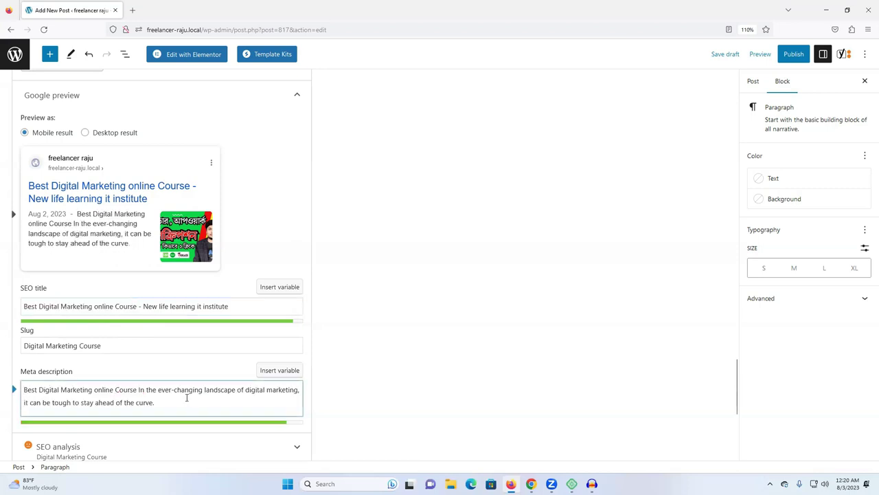
type(".")
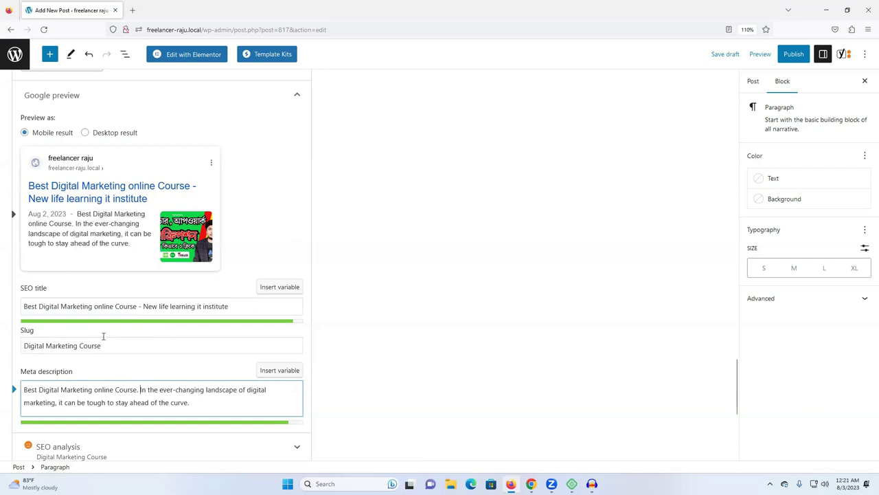
Step: Examine the problems, improvements and good results in the Yoast SEO analysis, and collapse the analysis again
scroll(302, 348, "down", 3)
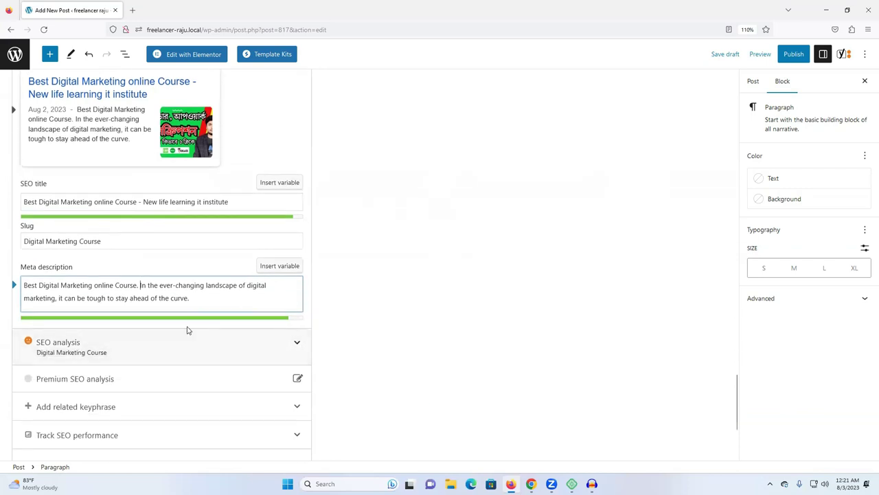
scroll(224, 245, "up", 9)
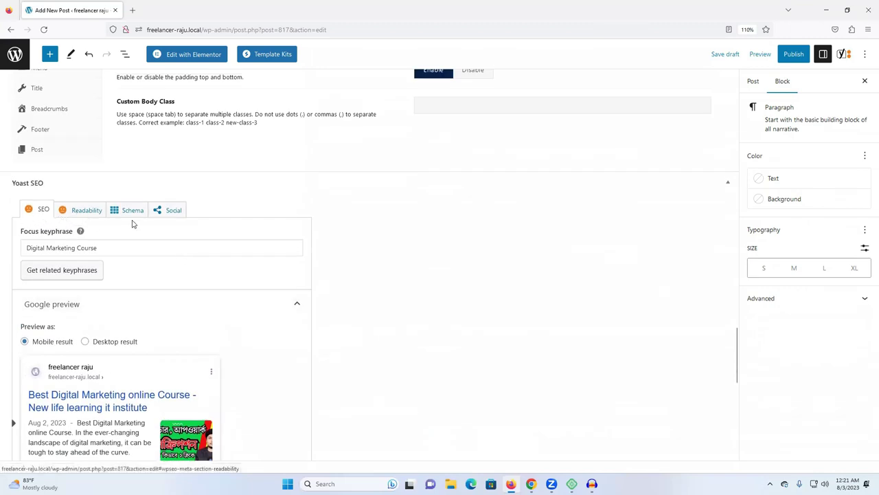
scroll(202, 242, "down", 9)
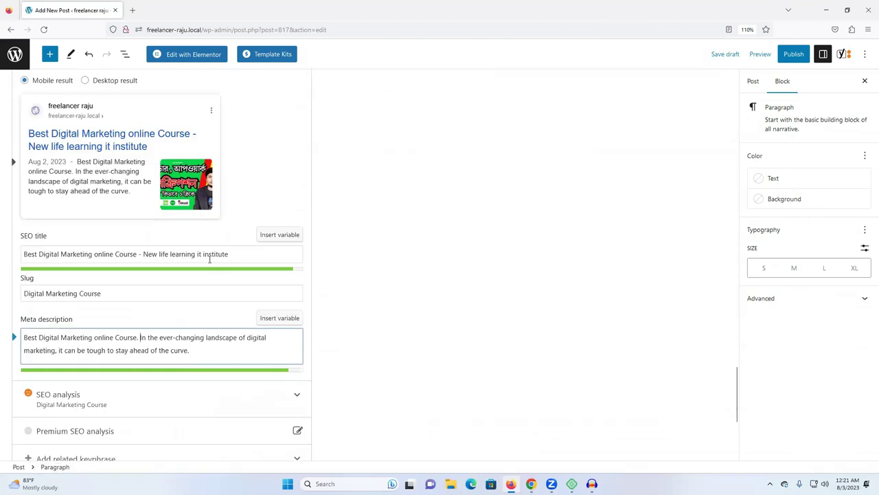
left_click(138, 347)
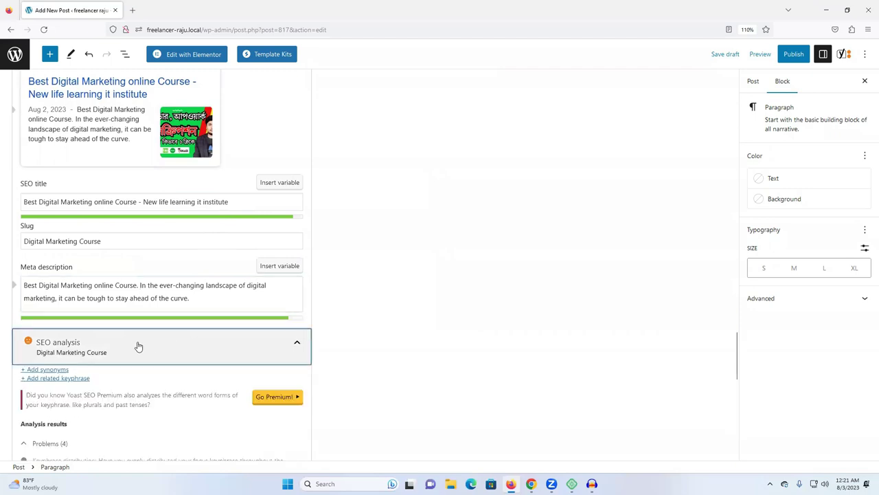
scroll(137, 345, "down", 8)
scroll(96, 259, "down", 5)
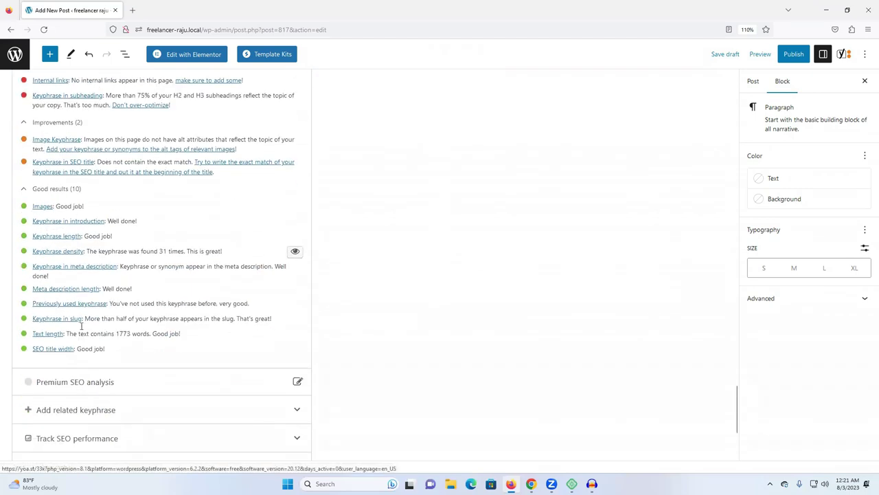
scroll(49, 335, "up", 3)
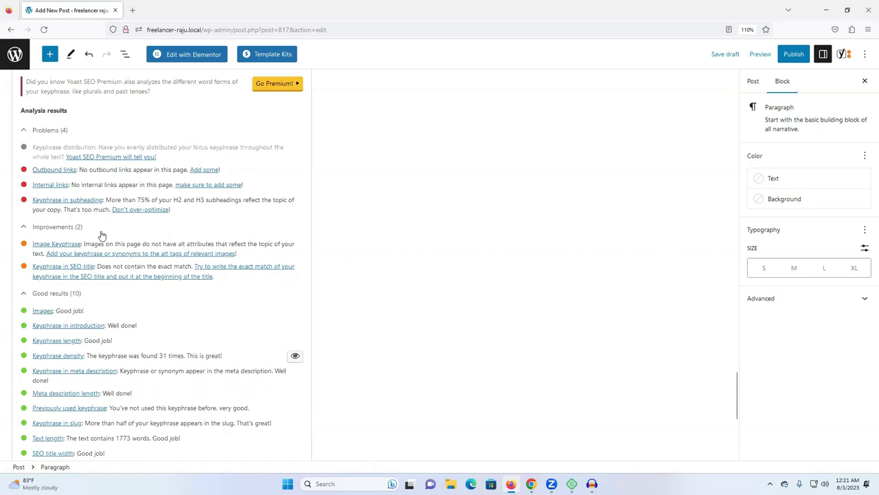
scroll(126, 243, "up", 2)
scroll(265, 224, "up", 3)
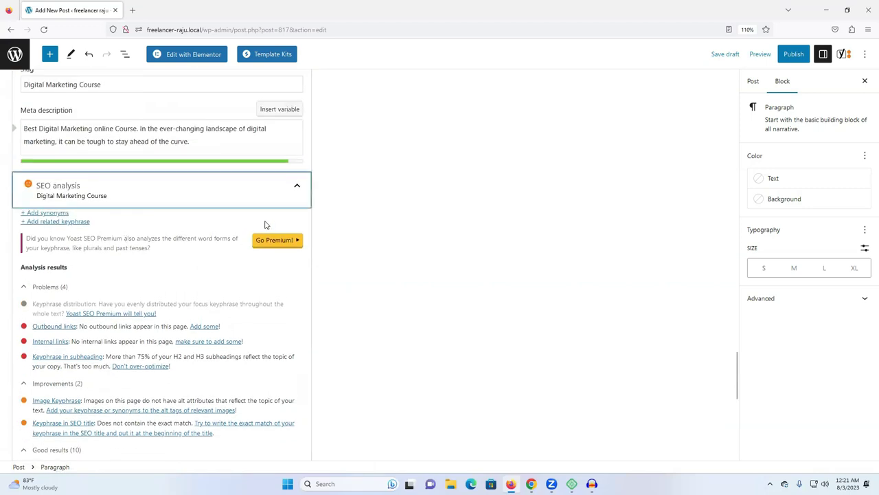
left_click(296, 186)
Step: Switch to Chrome and copy the newlifelearningitinstitute.com address from a new tab
scroll(216, 226, "up", 5)
scroll(217, 234, "up", 15)
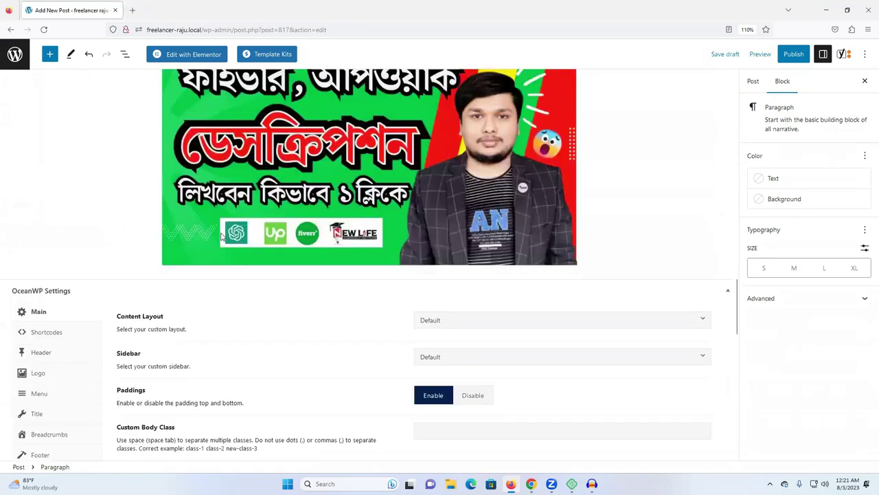
scroll(224, 230, "up", 8)
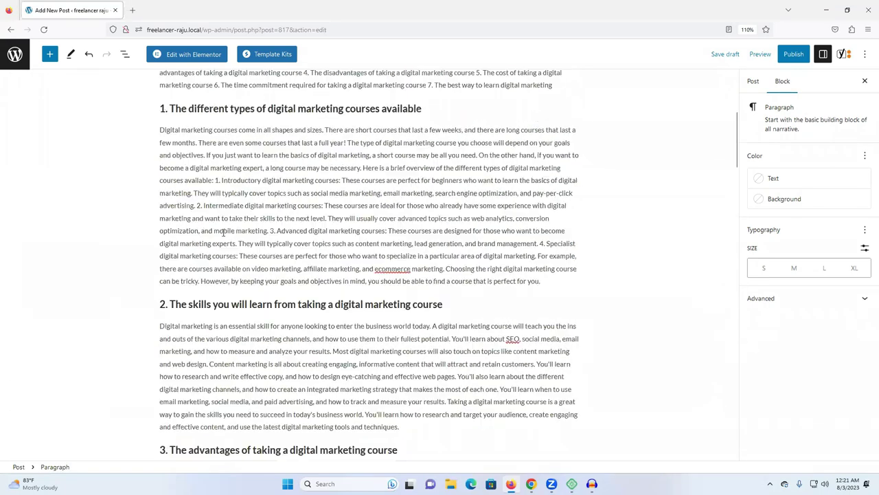
scroll(224, 236, "up", 5)
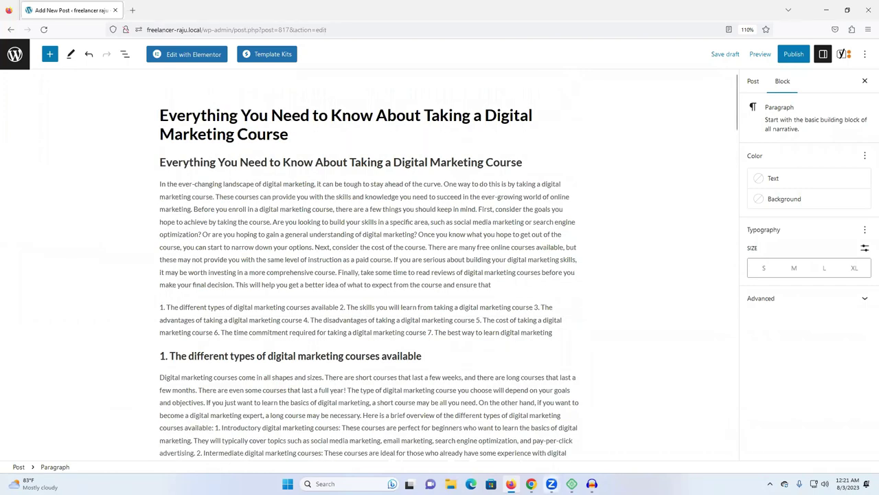
left_click(531, 483)
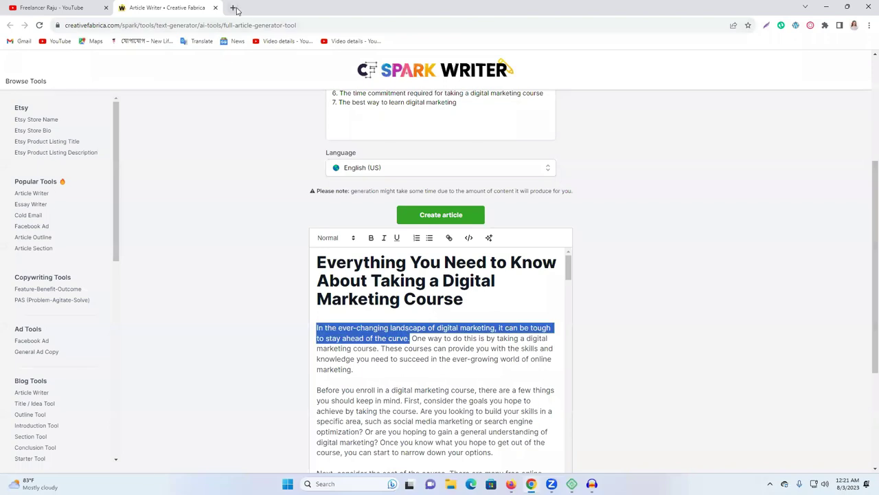
left_click(232, 8)
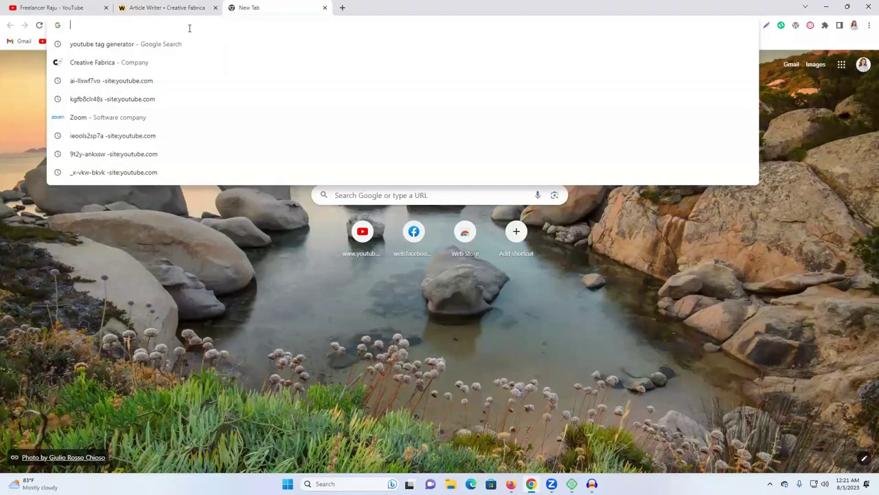
type("n")
right_click(202, 28)
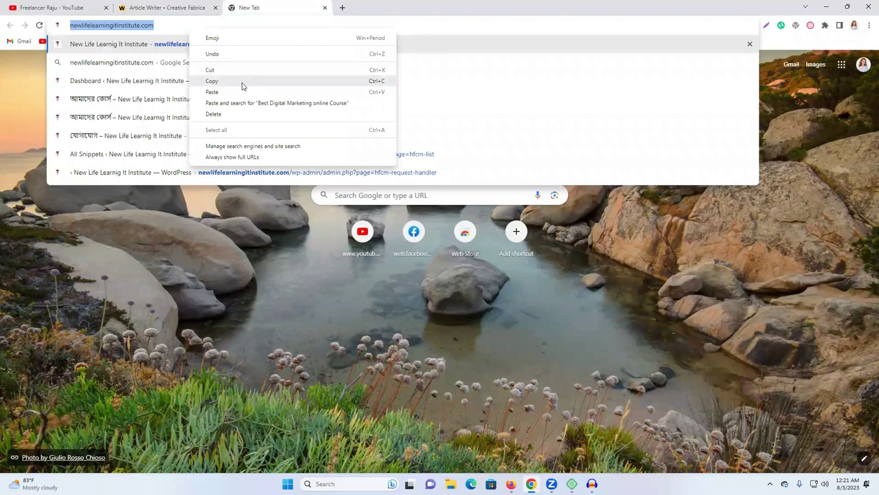
left_click(241, 81)
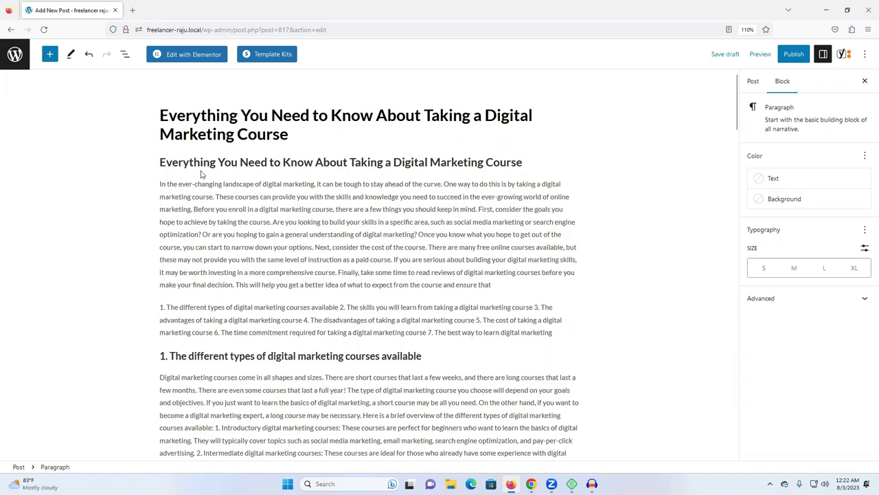
scroll(380, 289, "down", 1)
scroll(415, 192, "up", 1)
left_click_drag(234, 310, 309, 311)
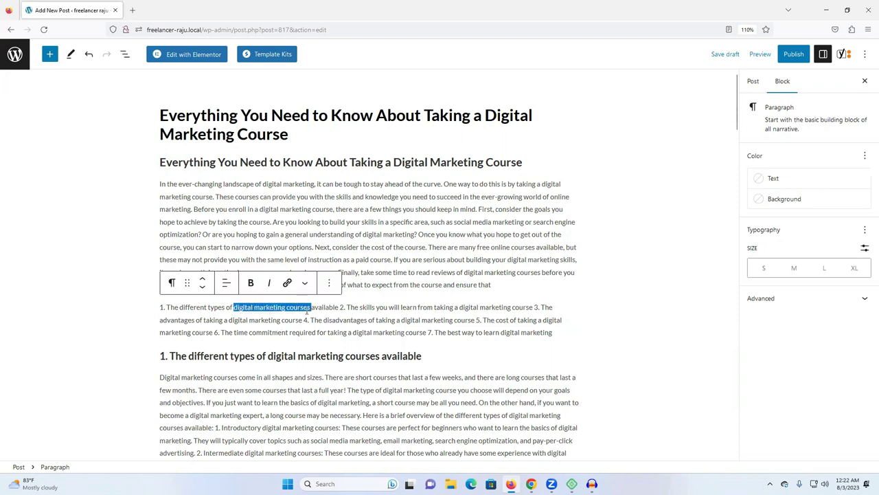
left_click(287, 282)
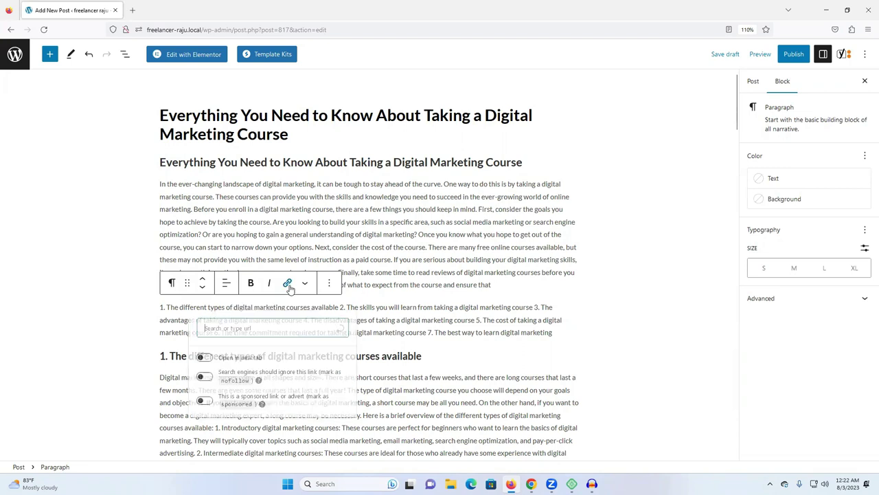
left_click(227, 330)
type("https://newlifelearninginstitute.com/")
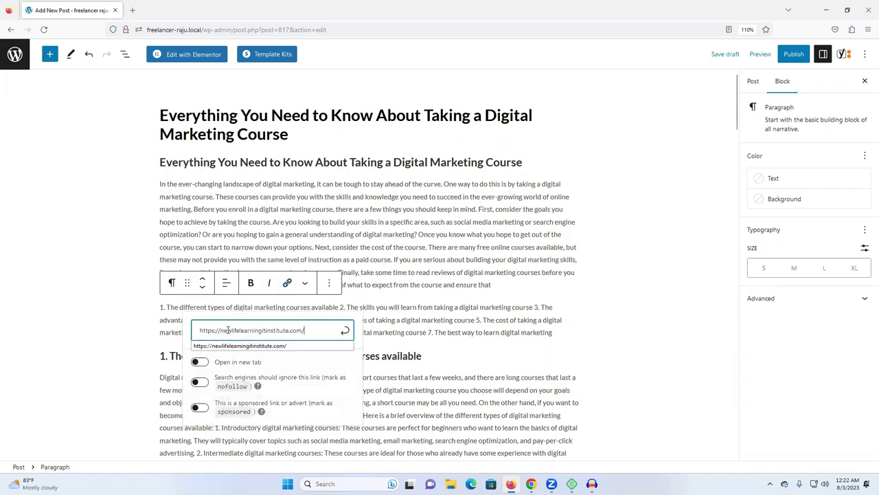
left_click(345, 334)
double_click(339, 333)
left_click(248, 319)
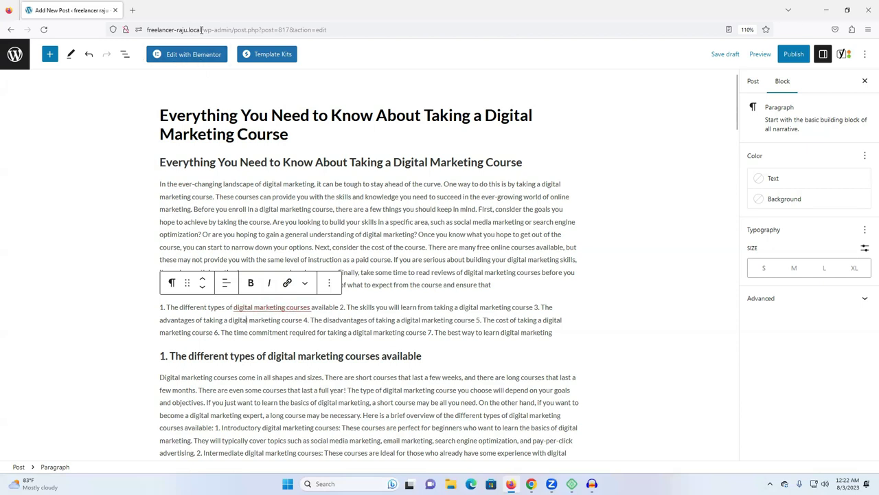
Step: Copy the site's own domain from the address of the post being edited
left_click_drag(201, 30, 147, 30)
key("ctrl+c")
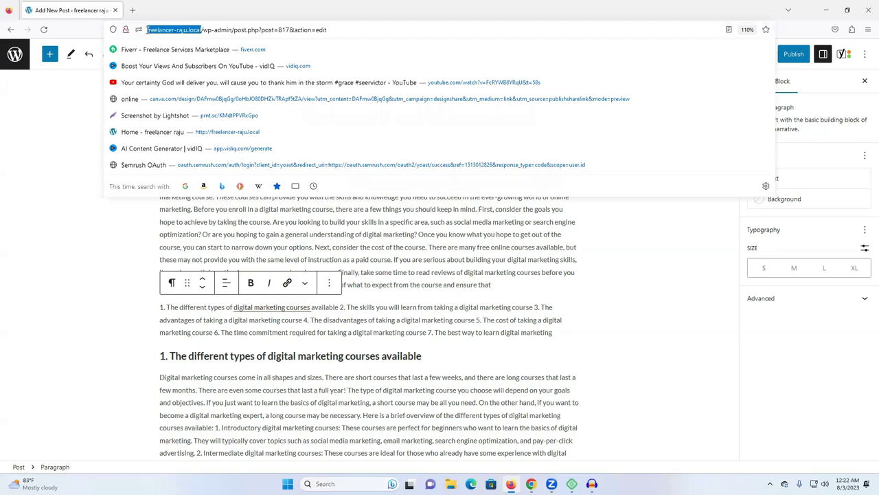
scroll(523, 295, "down", 3)
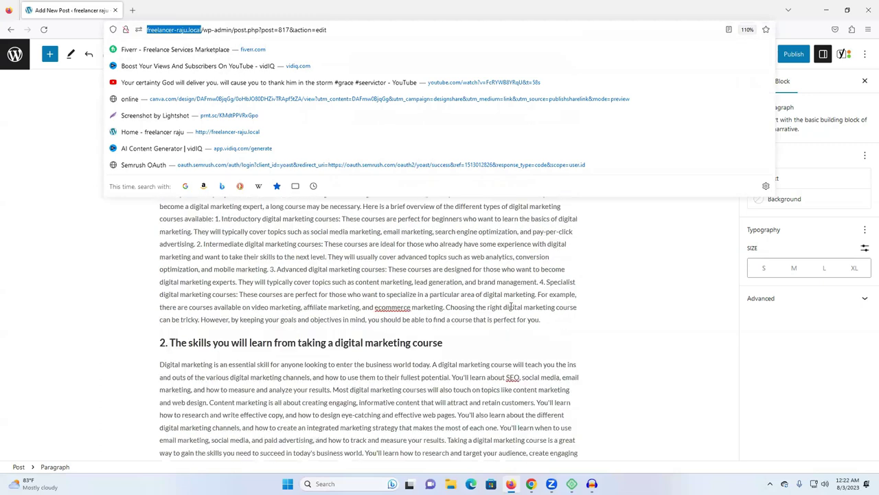
left_click(639, 330)
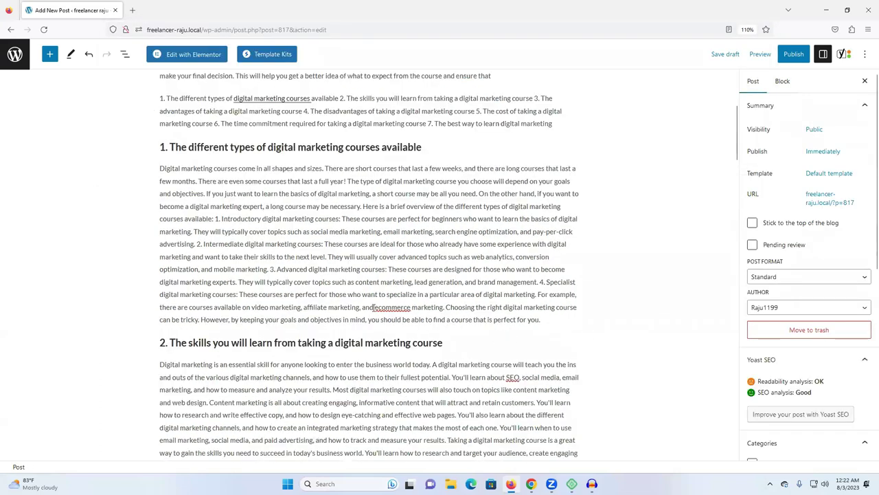
Step: Try to link the text "ecommerce marketing" in section 1 to the site's own domain, and undo the attempt
left_click_drag(376, 307, 444, 308)
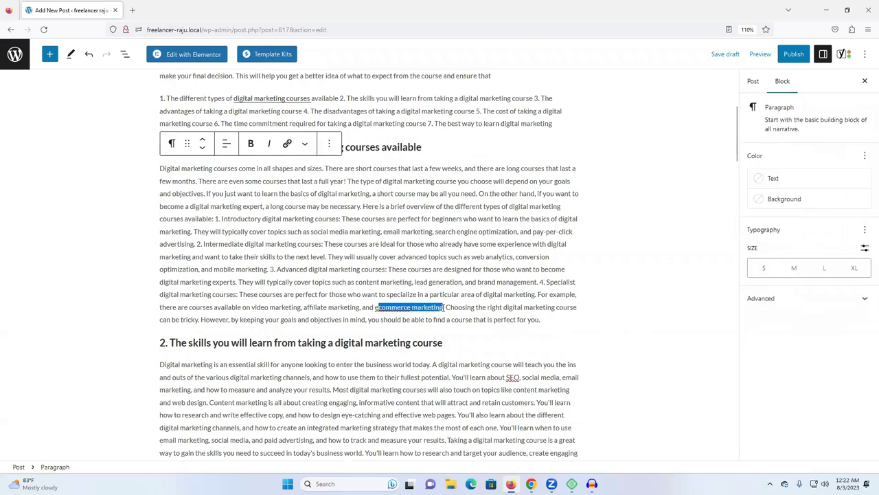
left_click(409, 308)
left_click_drag(374, 309, 445, 309)
left_click(445, 309)
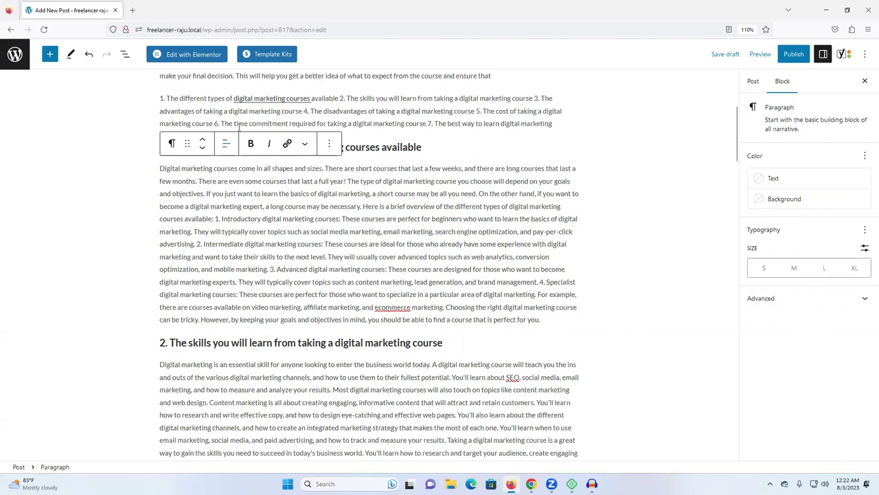
left_click(287, 143)
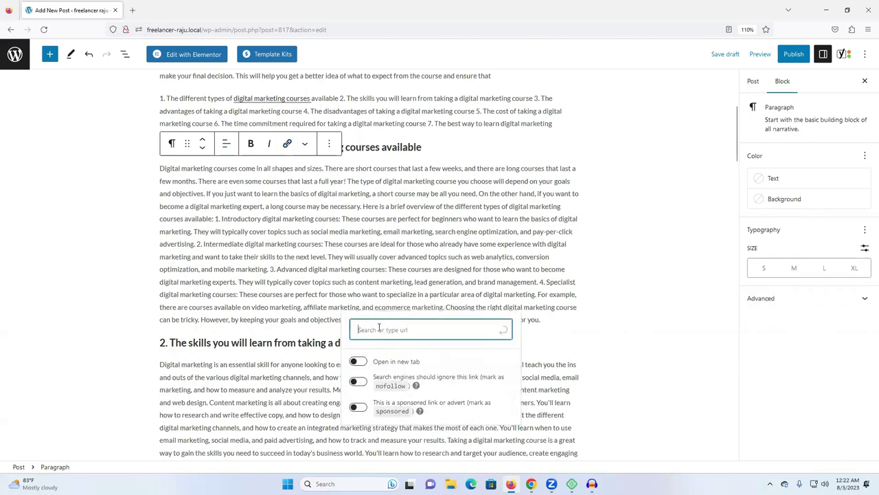
key("ctrl+v")
key("Return")
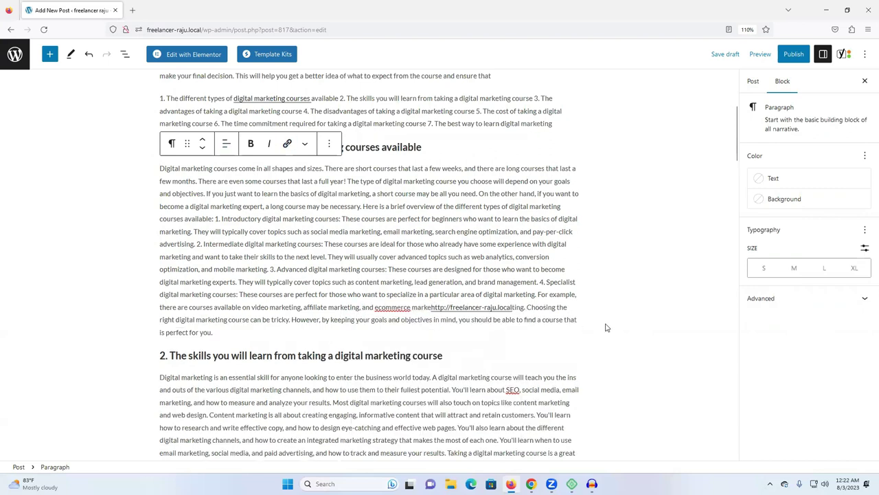
left_click(606, 327)
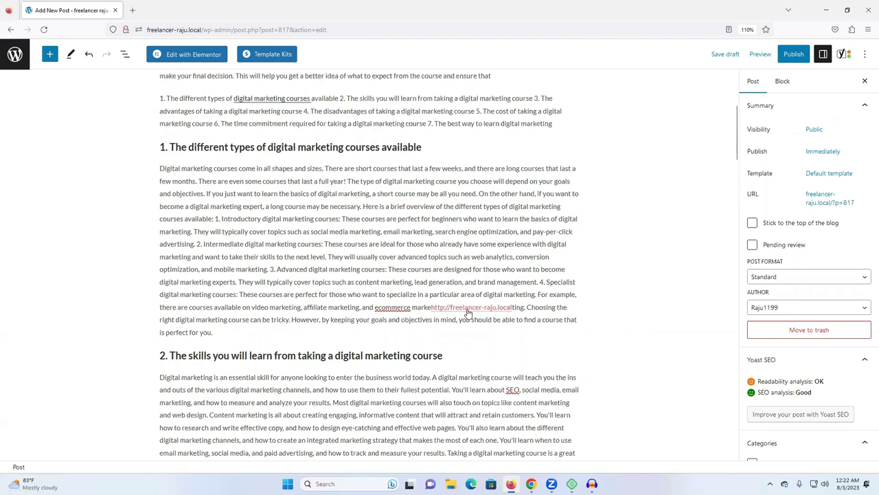
key("ctrl+z")
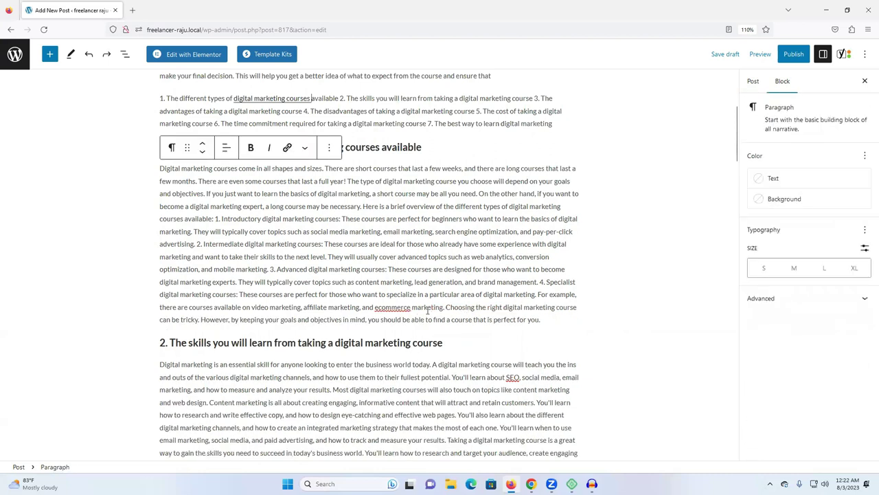
Step: Link the word "marketing" in the section 1 phrase "ecommerce marketing" to the site's own domain
left_click(375, 306)
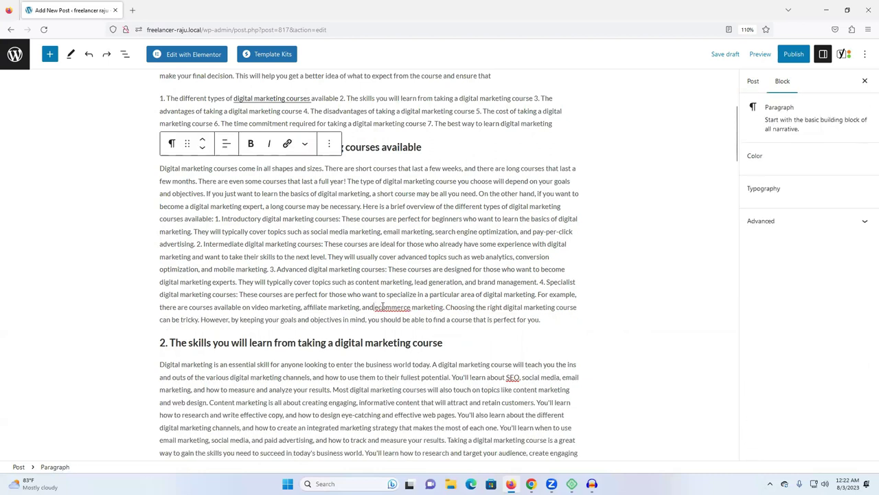
double_click(426, 307)
left_click(287, 144)
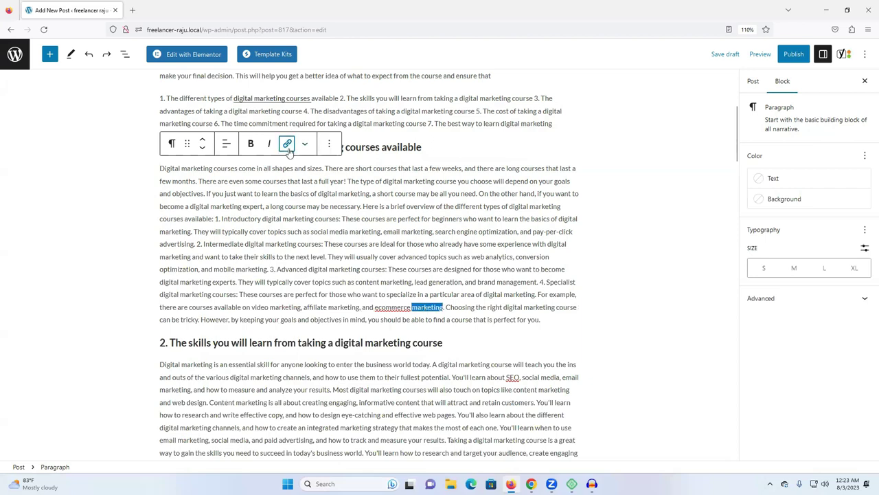
key("ctrl+v")
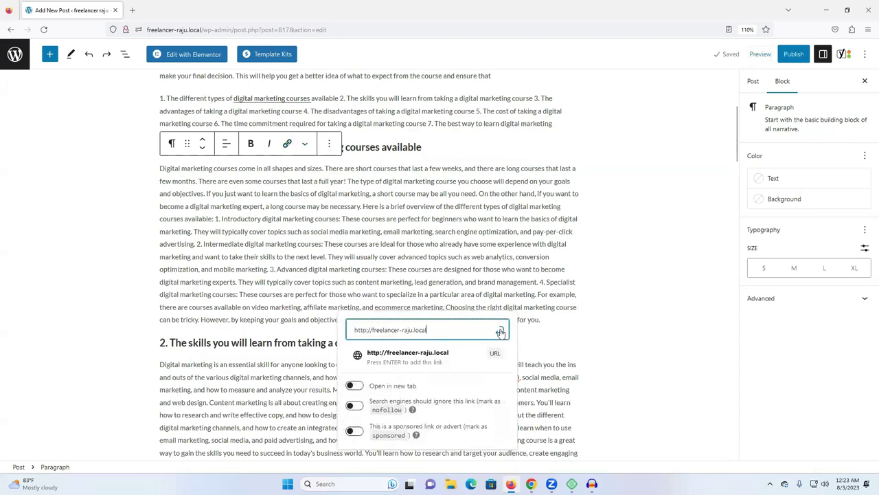
left_click(502, 333)
left_click(592, 330)
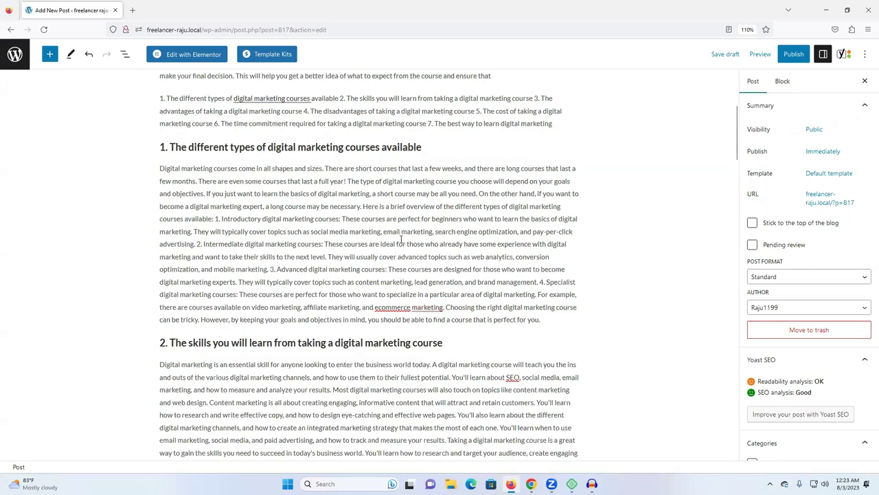
Step: Expand the Yoast SEO analysis again and examine its problems, improvements and the outbound and internal link results
scroll(402, 240, "up", 3)
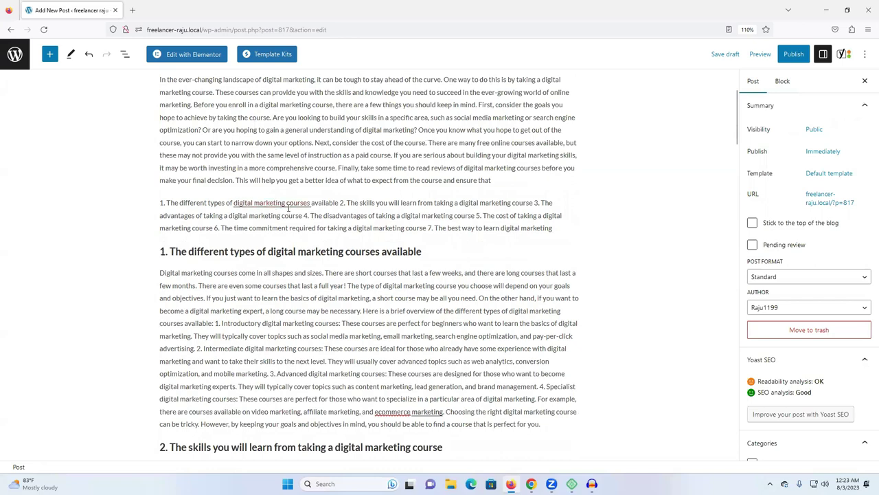
scroll(289, 206, "down", 8)
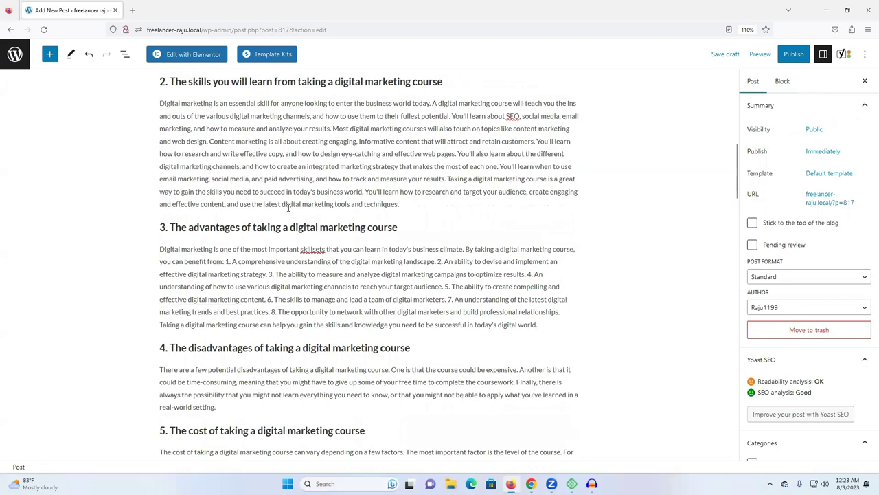
scroll(289, 208, "down", 5)
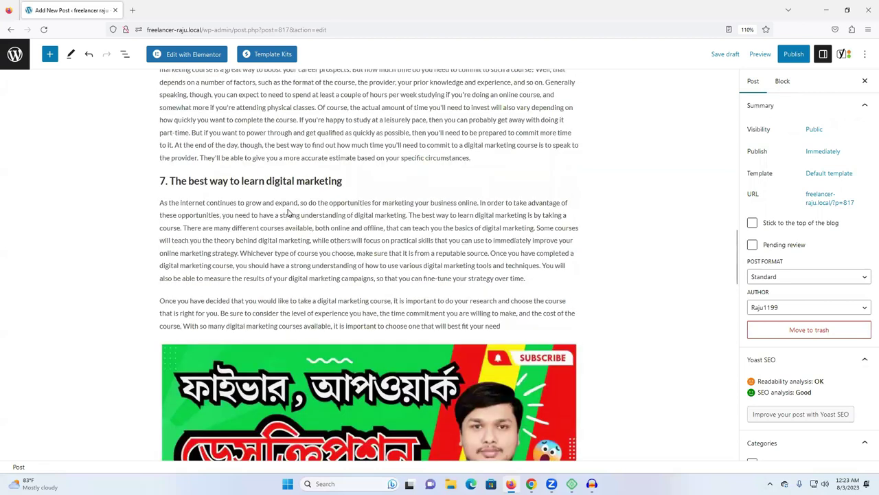
scroll(289, 213, "down", 10)
scroll(275, 213, "down", 7)
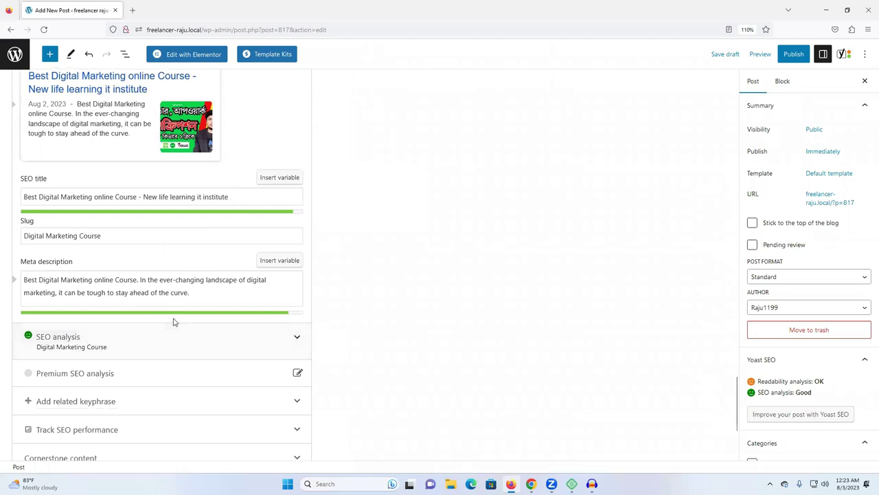
left_click(115, 344)
scroll(158, 342, "down", 3)
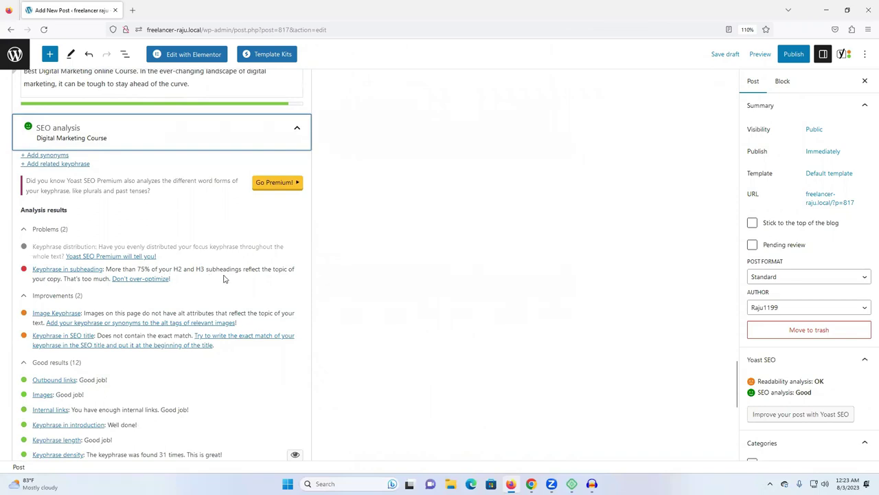
Step: Make the opening of section 7 bold, from "As the internet continues" through "is by taking a"
scroll(223, 278, "up", 15)
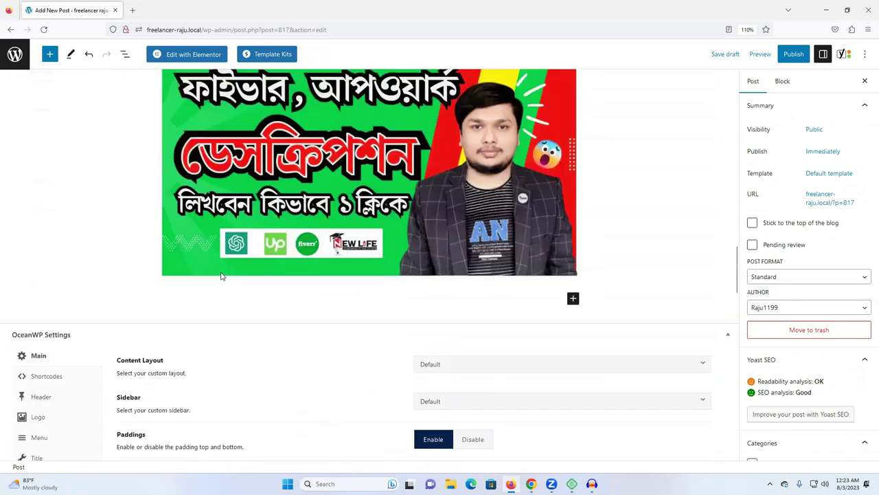
scroll(221, 276, "up", 5)
scroll(268, 285, "up", 1)
triple_click(204, 321)
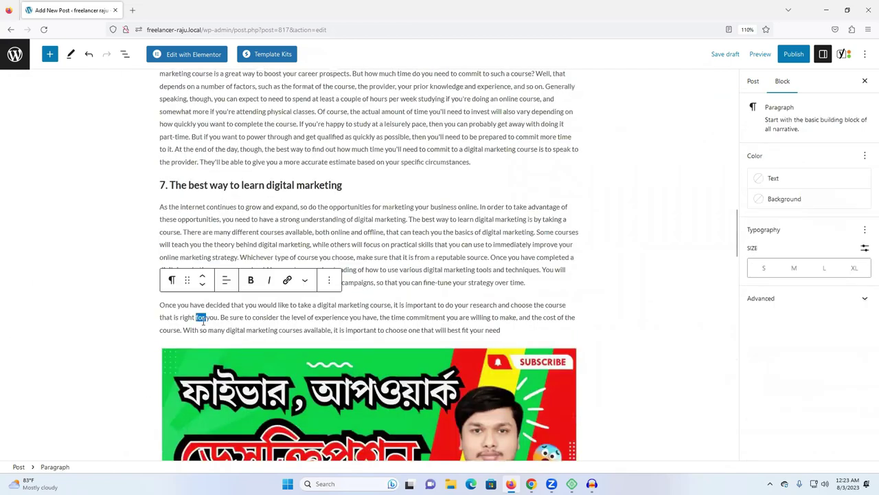
left_click(208, 317)
left_click(182, 211)
triple_click(182, 211)
left_click(156, 207)
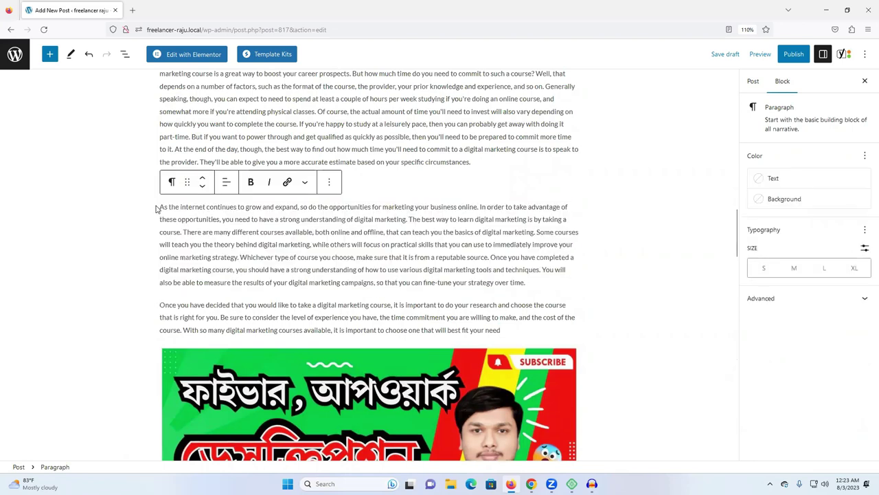
left_click_drag(160, 206, 567, 215)
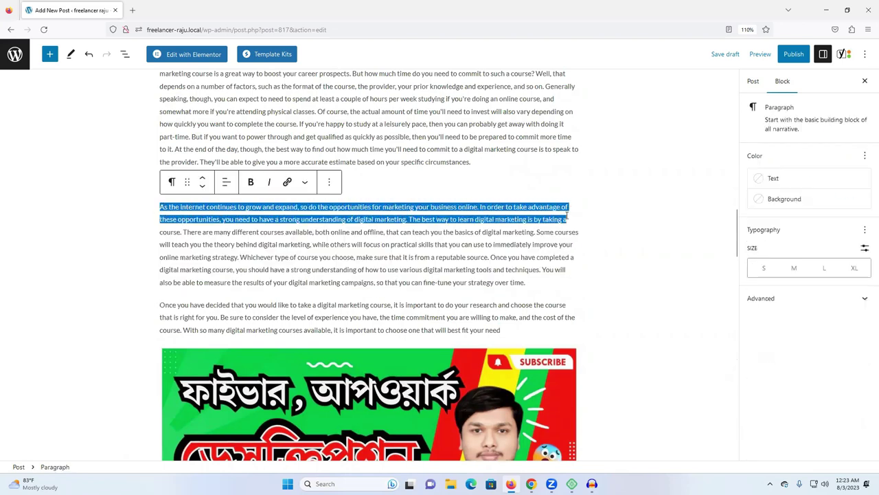
left_click(250, 181)
left_click(320, 249)
scroll(363, 236, "up", 1)
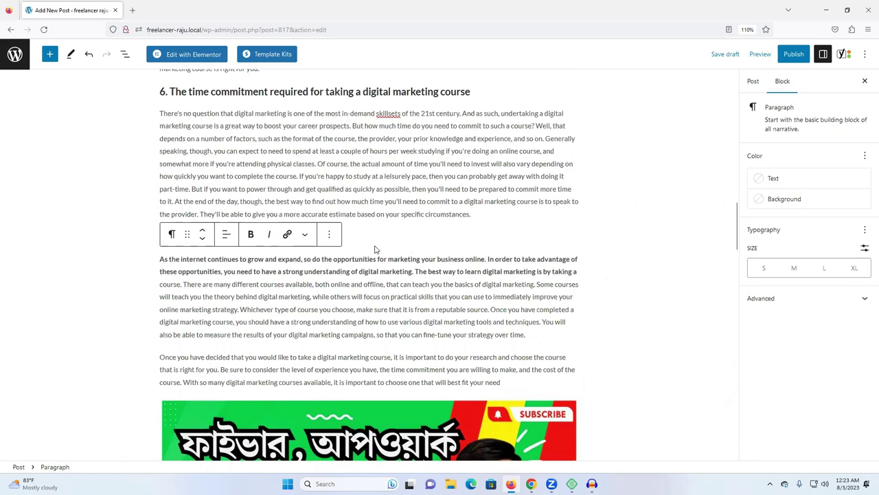
left_click(235, 270)
triple_click(235, 270)
left_click(235, 270)
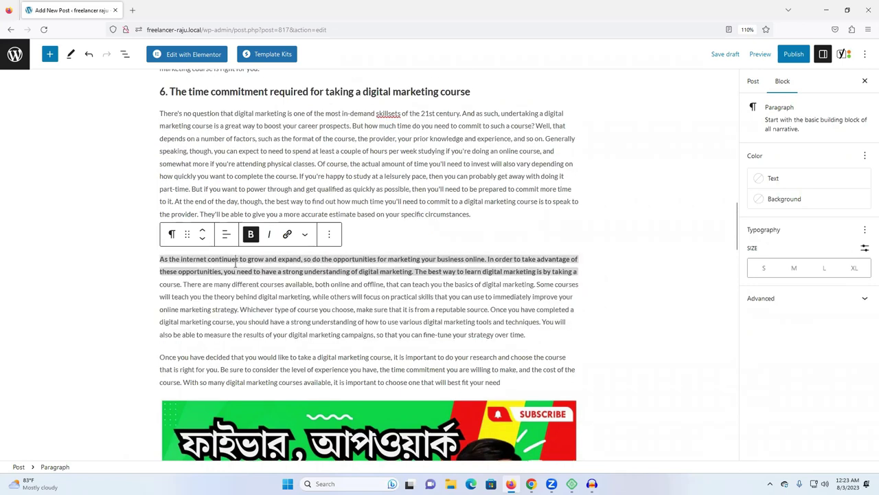
Step: Copy "digital marketing course" from the section 6 heading and paste it at the end of that section's paragraph
scroll(363, 220, "up", 4)
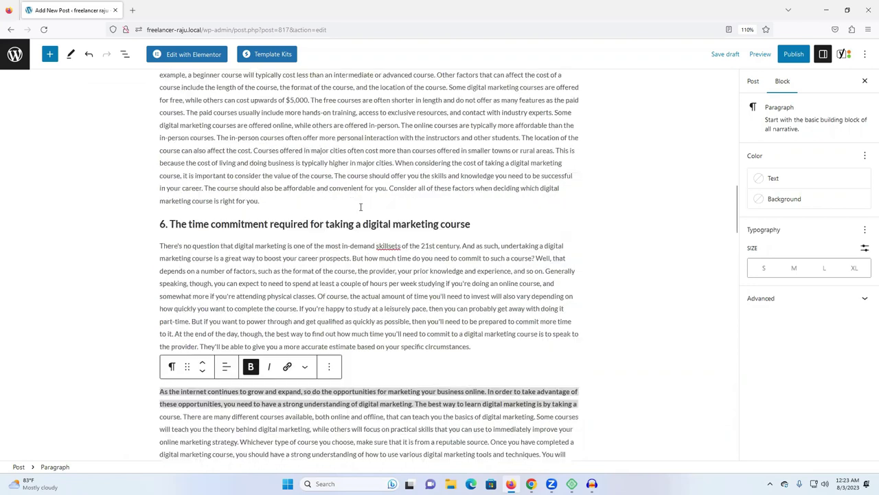
left_click(472, 248)
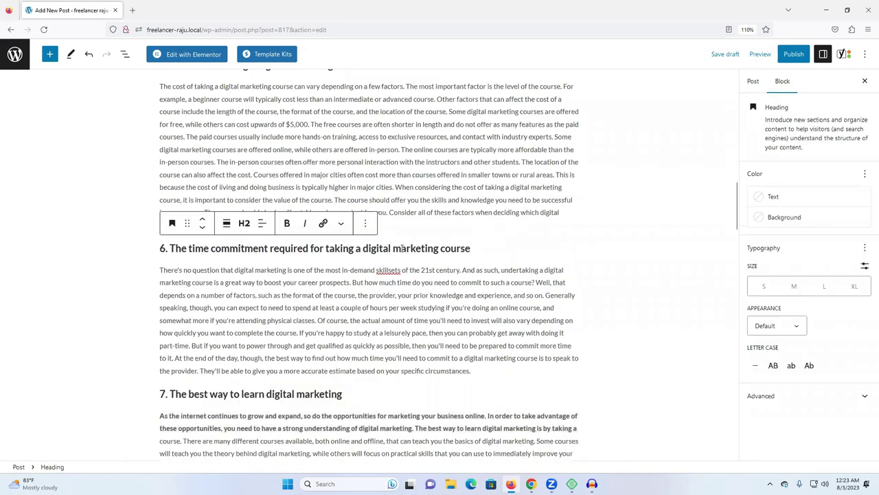
left_click_drag(363, 248, 469, 248)
key("ctrl+c")
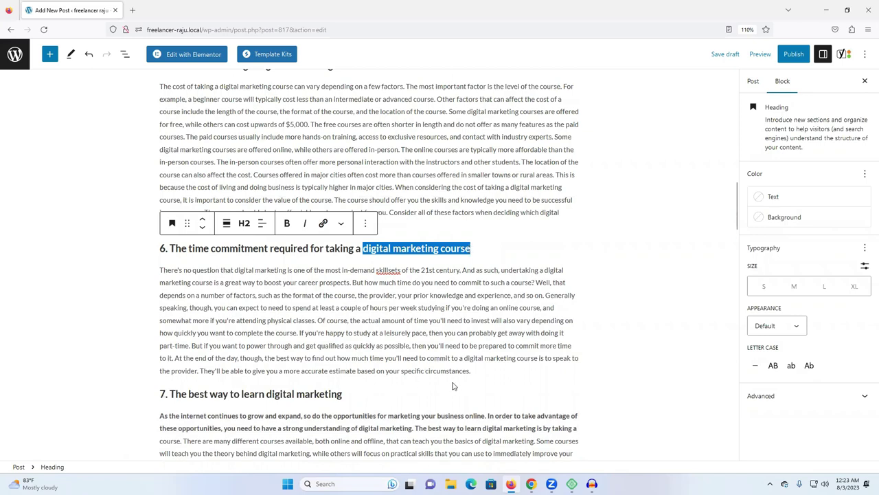
left_click(479, 371)
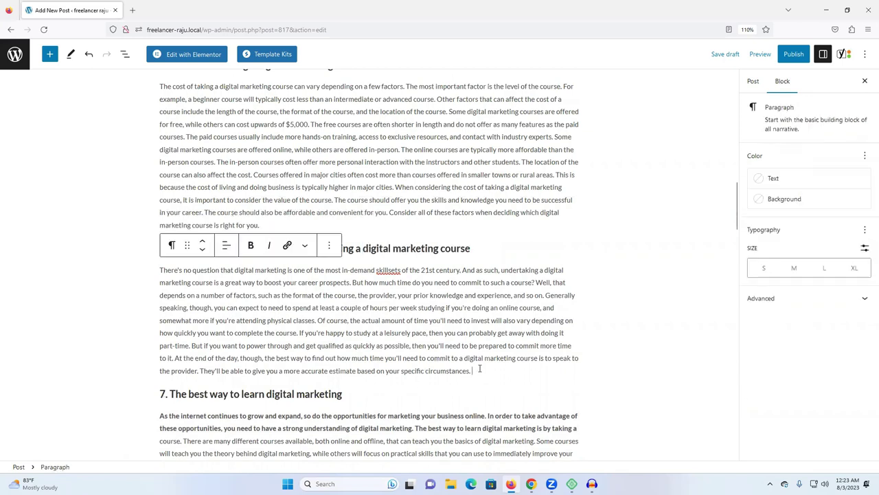
key("ctrl+v")
Step: Try to turn the pasted "digital marketing course" text in section 6 into a heading, and undo the conversion
left_click_drag(546, 370, 473, 371)
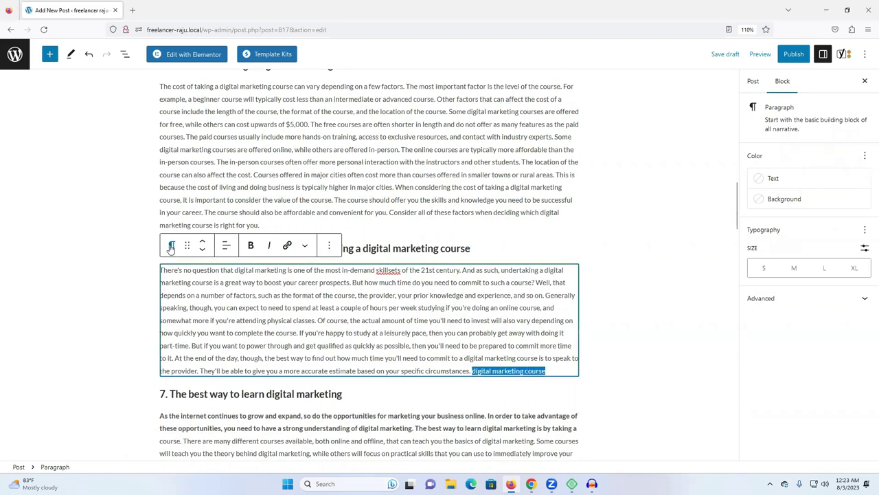
left_click(172, 245)
left_click(196, 290)
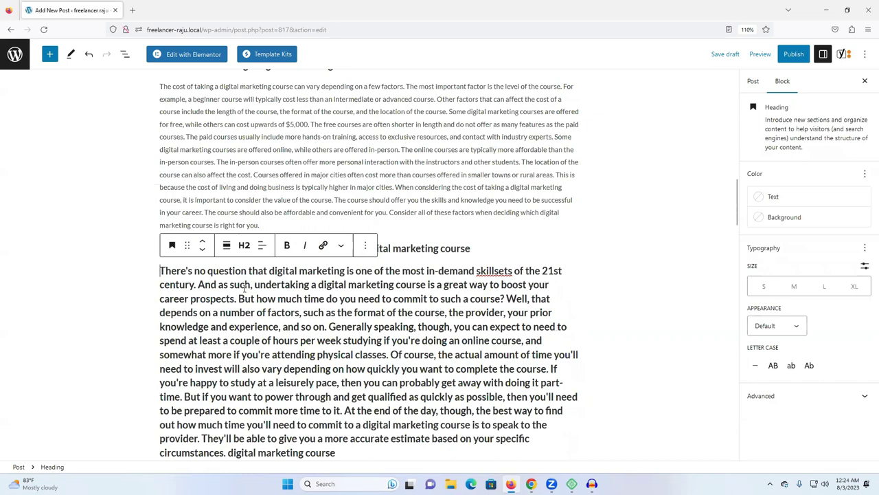
key("ctrl+z")
Step: Save the draft and split "digital marketing course" from the end of section 6 into its own paragraph
key("ctrl+s")
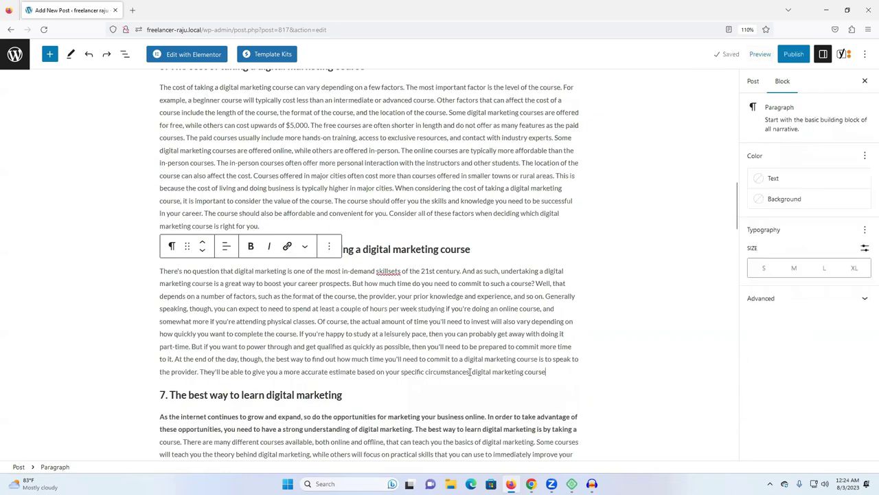
left_click(473, 371)
key("Return")
scroll(474, 371, "down", 1)
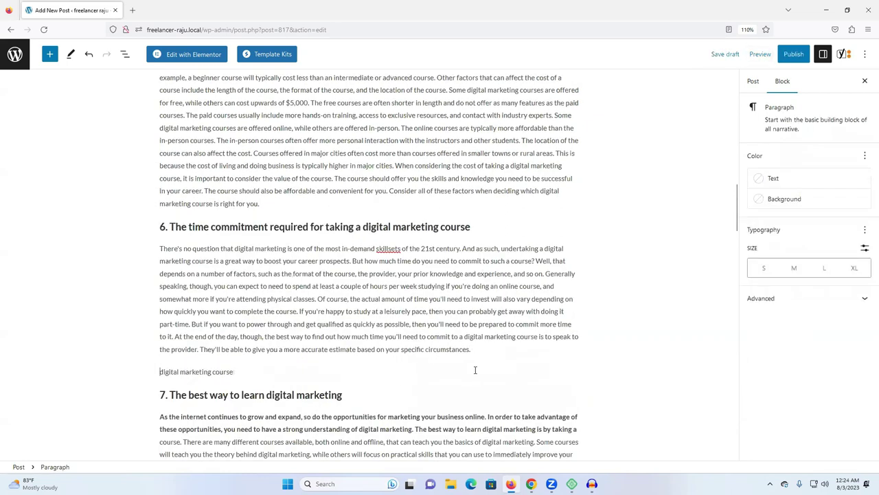
Step: Convert the separate "digital marketing course" paragraph after section 6 into a heading and choose level H2
triple_click(218, 374)
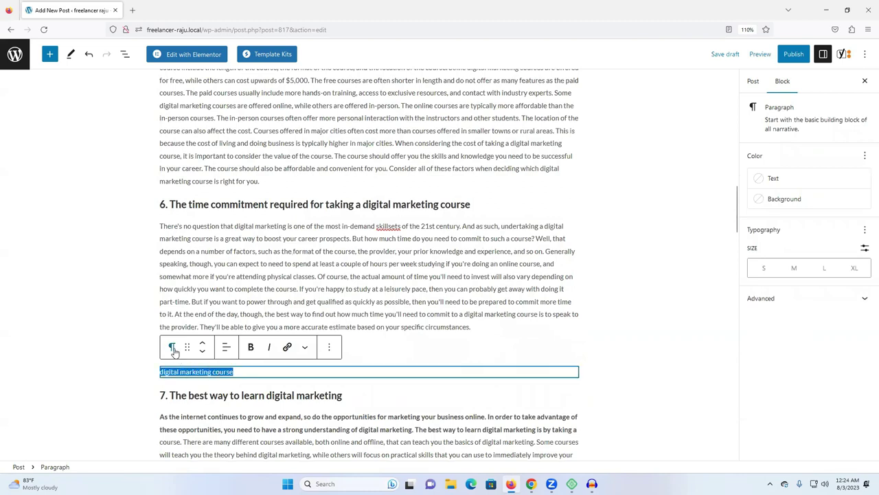
left_click(172, 346)
left_click(199, 145)
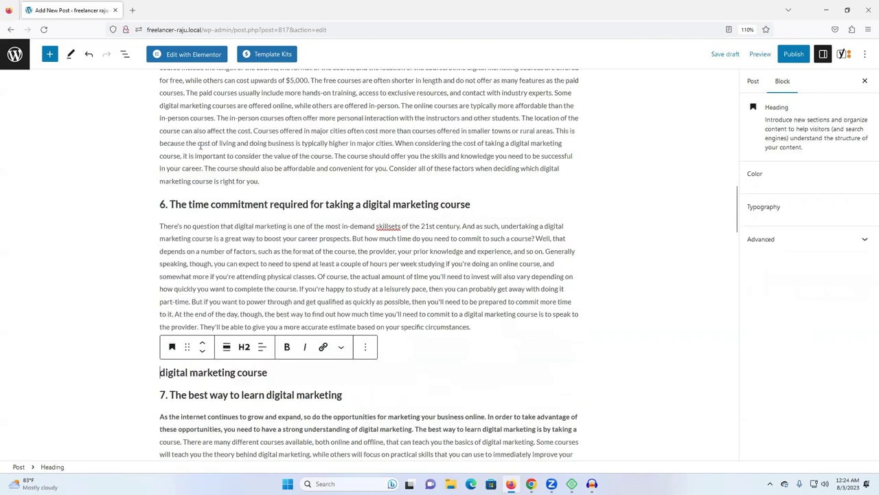
left_click(245, 348)
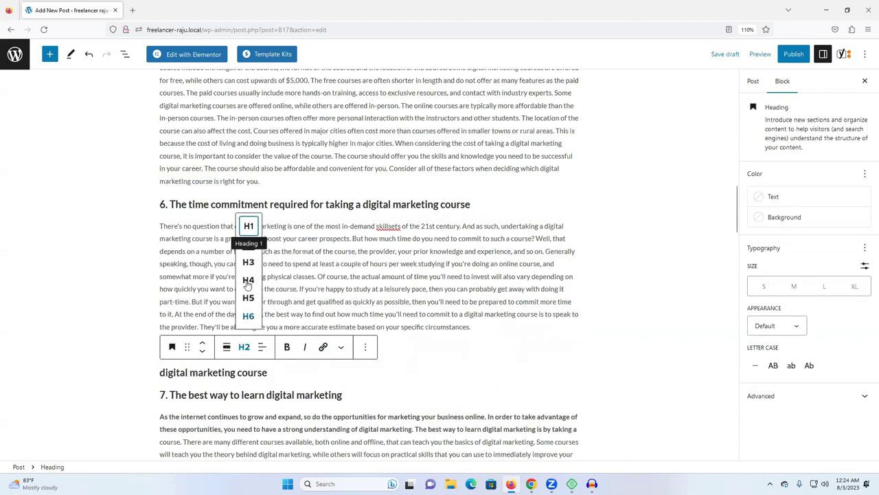
left_click(248, 245)
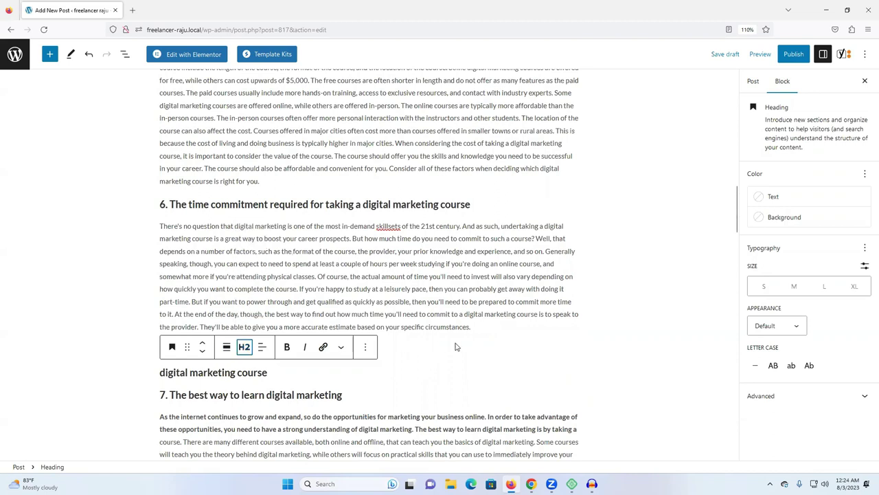
Step: Copy the "digital marketing course" heading after section 6 and delete it along with the blank paragraph above it
left_click(459, 346)
scroll(331, 348, "down", 3)
scroll(331, 348, "down", 10)
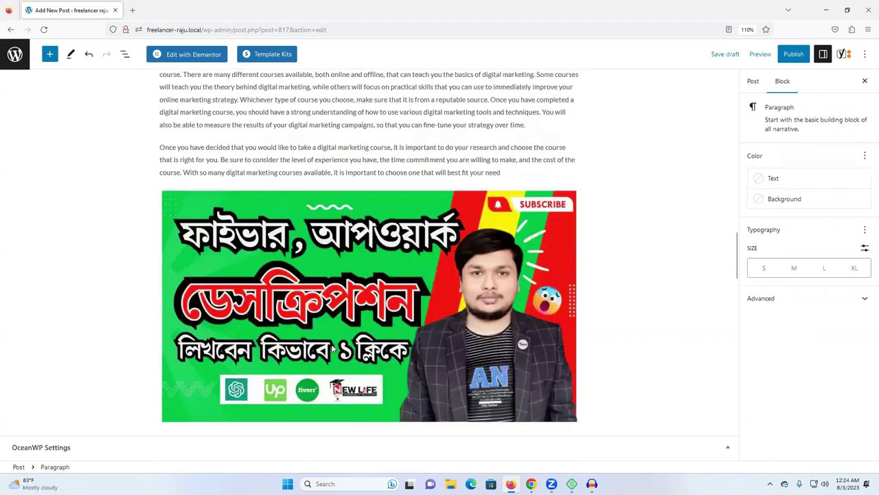
scroll(332, 348, "up", 7)
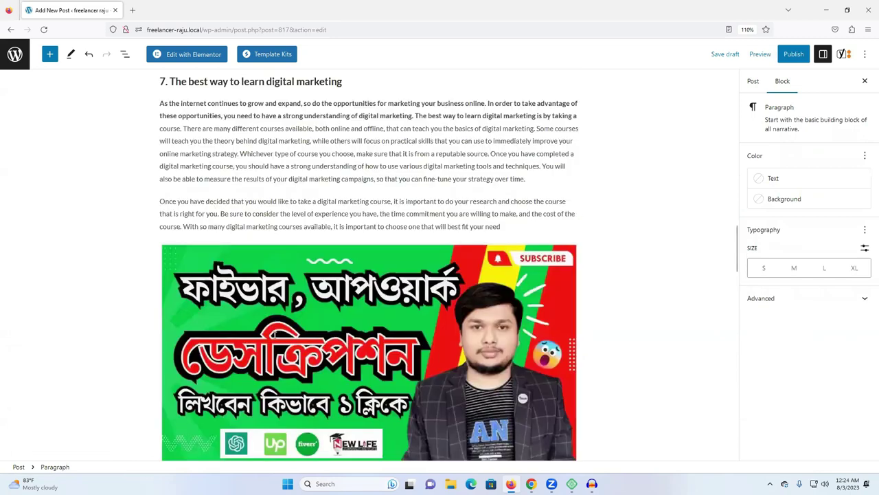
scroll(213, 341, "up", 6)
key("BackSpace")
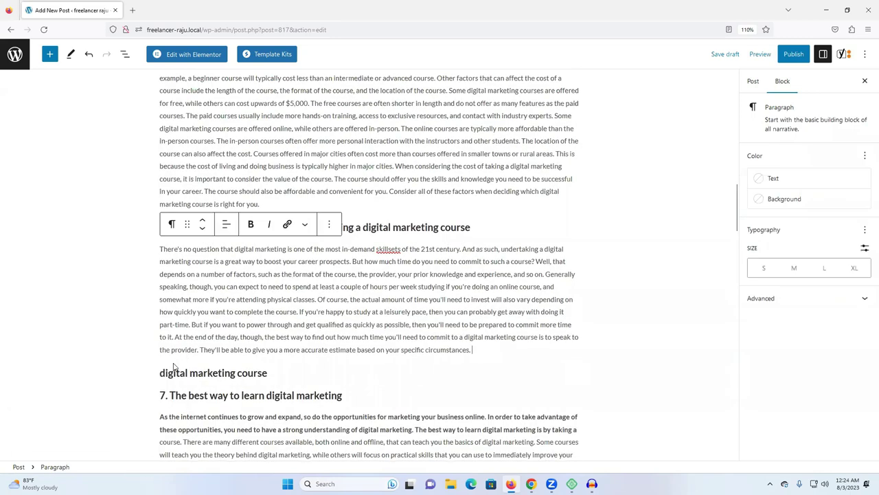
triple_click(182, 375)
key("ctrl+c")
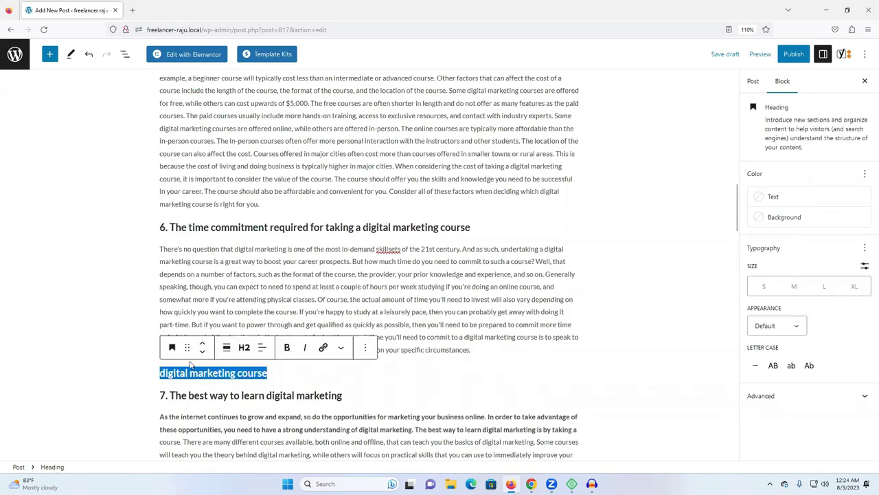
key("BackSpace")
key("BackSpace")
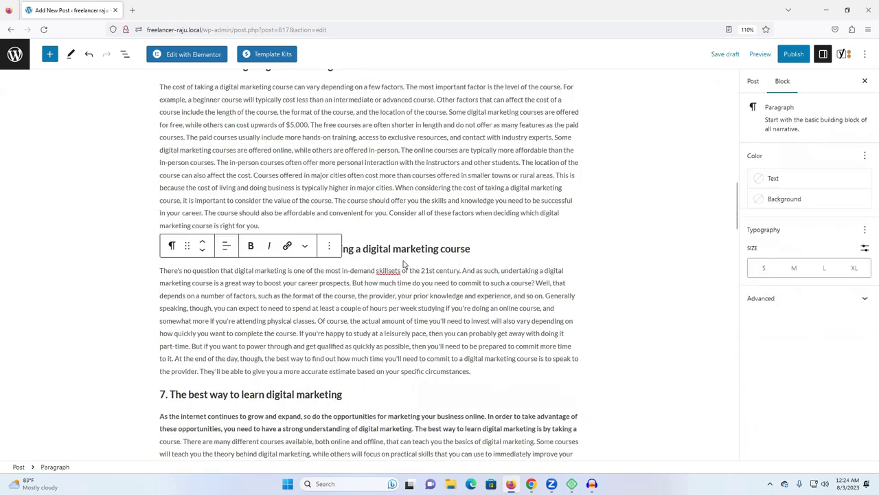
Step: Paste "digital marketing course" as a new paragraph between the closing paragraph and the image
scroll(405, 264, "up", 10)
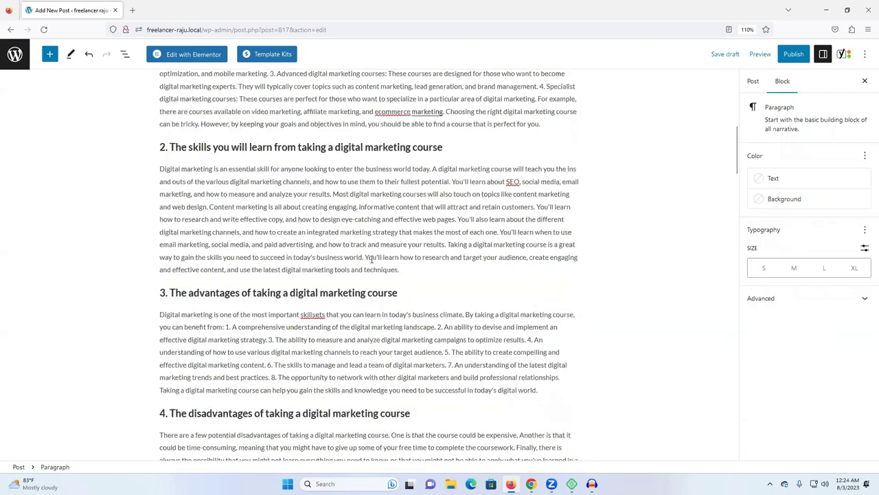
scroll(372, 255, "down", 10)
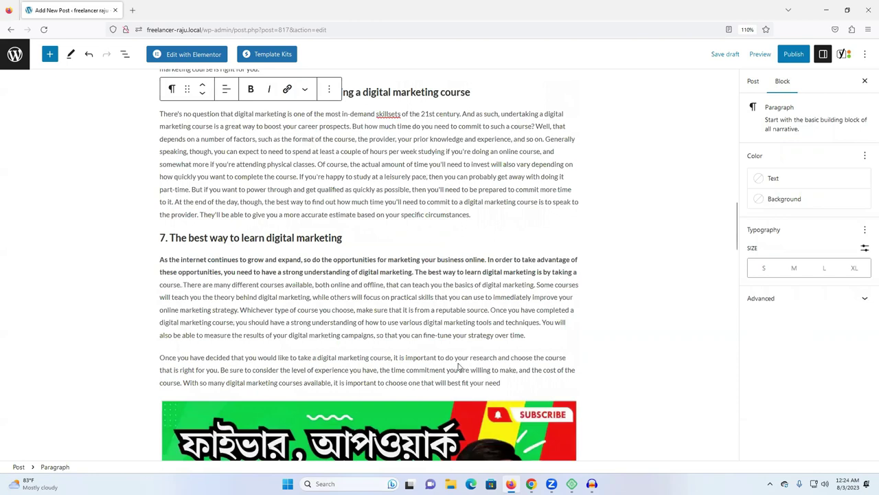
scroll(459, 368, "down", 1)
left_click(513, 334)
key("Return")
key("Return")
key("ctrl+v")
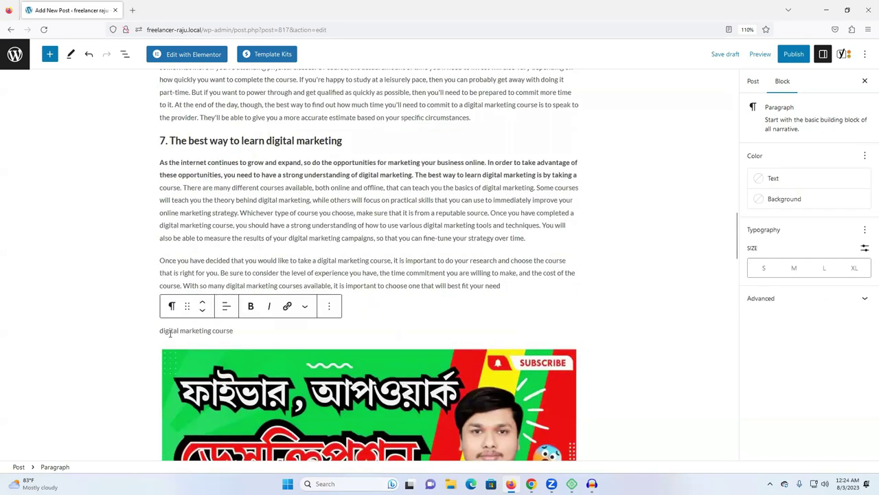
Step: Convert the pasted "digital marketing course" paragraph above the image into an H2 heading
triple_click(170, 333)
left_click(172, 306)
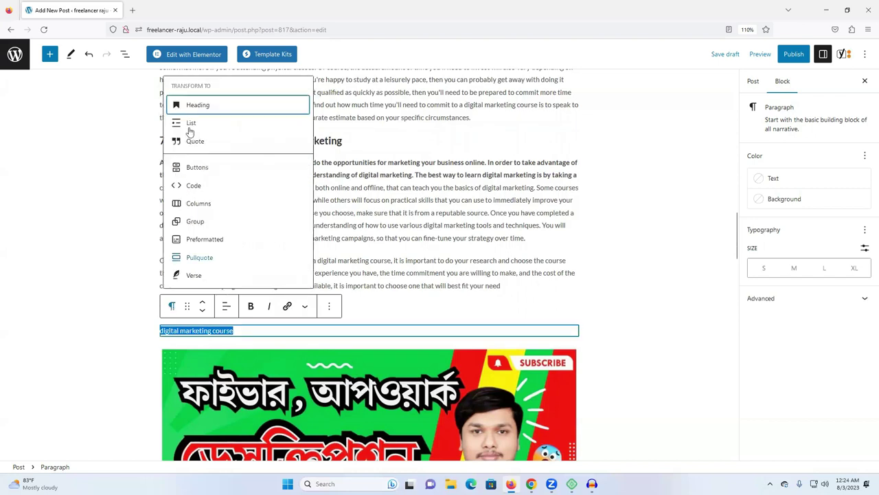
left_click(206, 107)
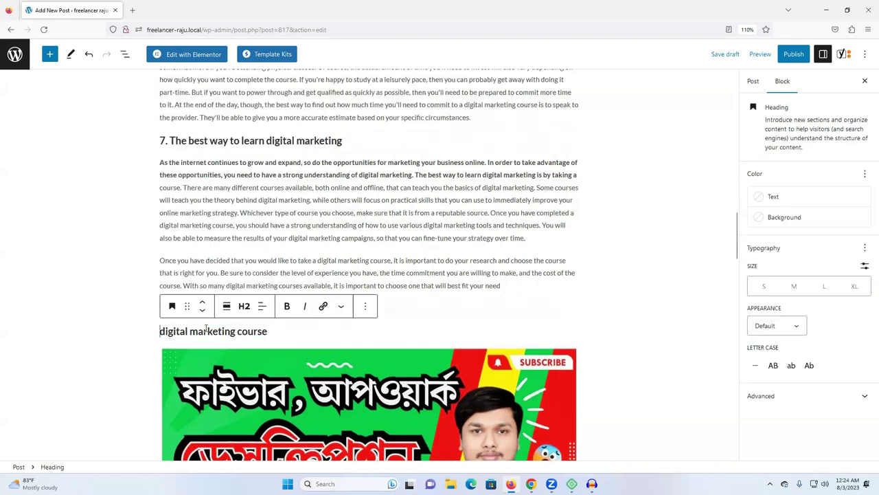
left_click(245, 306)
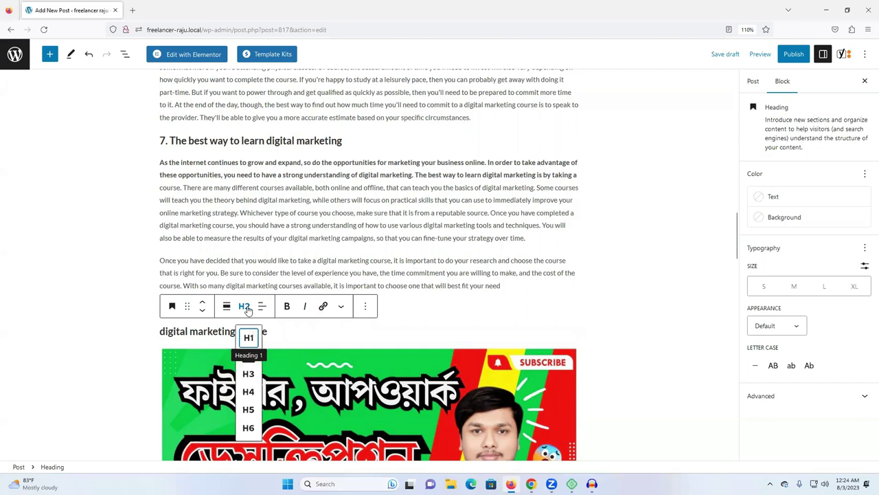
left_click(312, 331)
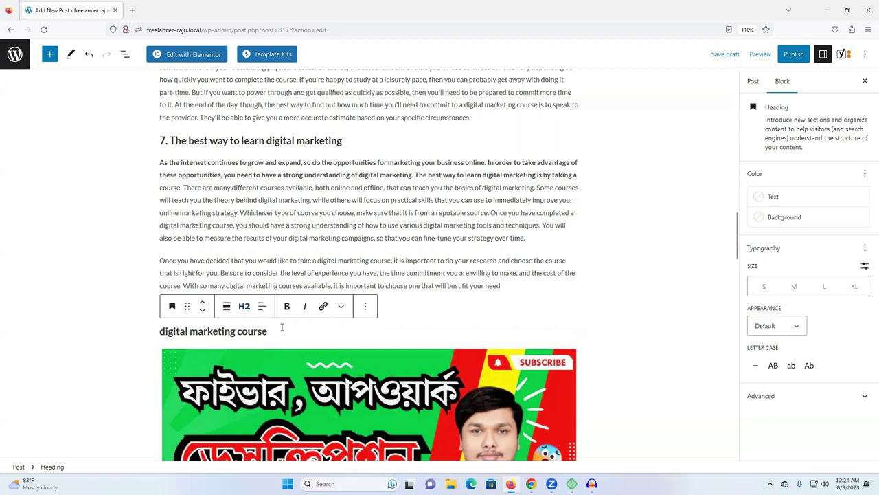
Step: Convert the closing paragraph that starts "Once you have decided" into a heading
scroll(417, 306, "down", 2)
scroll(417, 305, "up", 2)
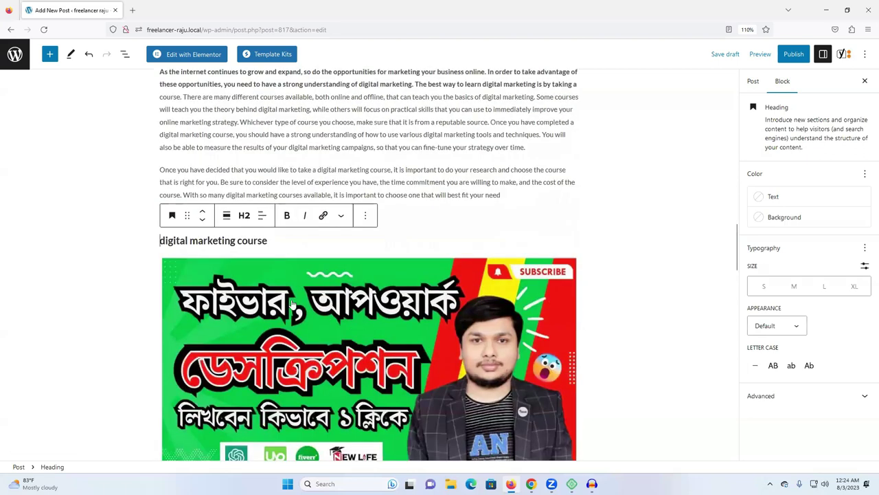
double_click(265, 273)
left_click(280, 273)
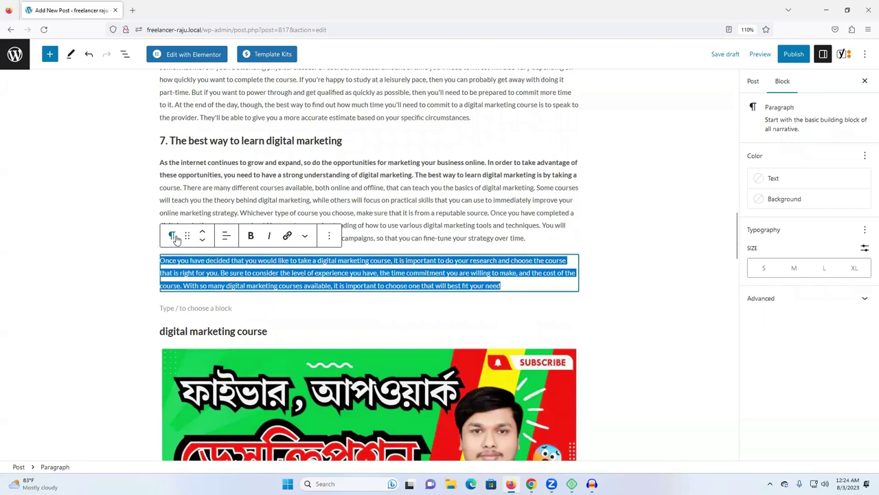
left_click(173, 236)
left_click(198, 283)
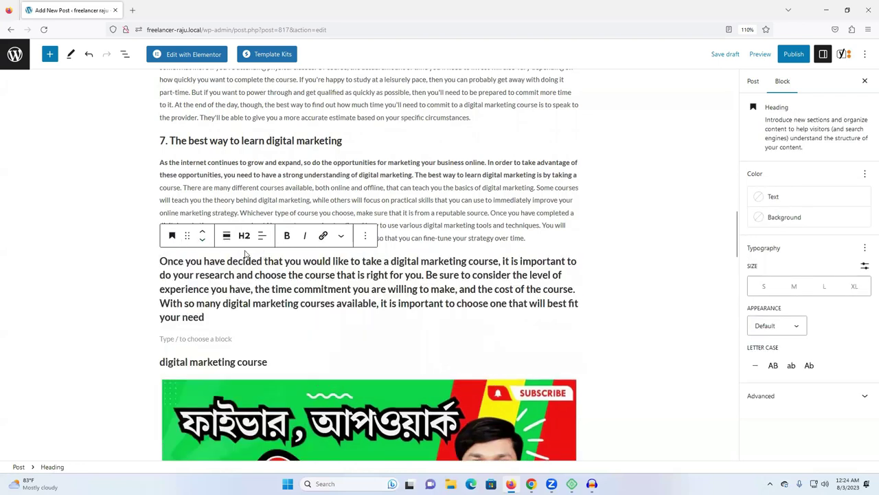
left_click(271, 360)
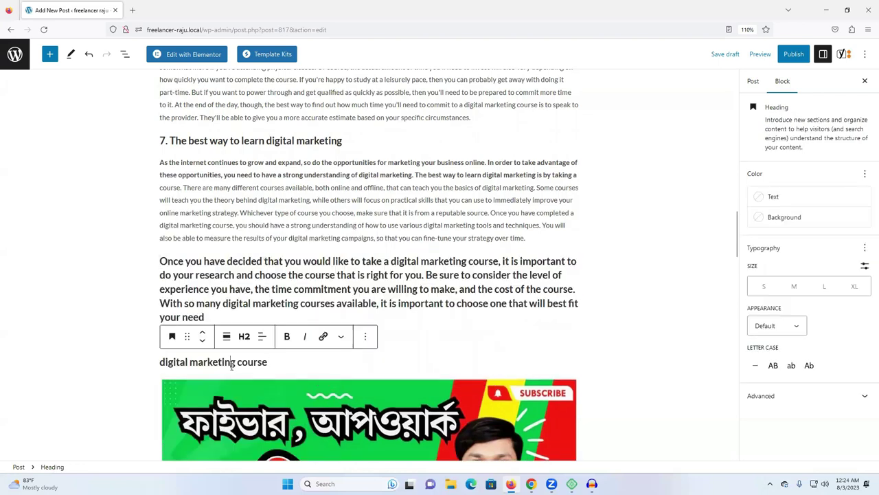
double_click(231, 364)
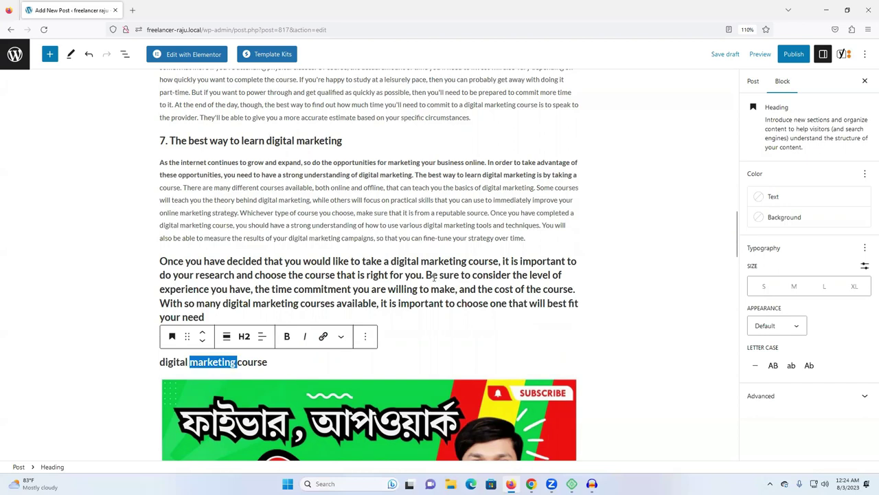
Step: Undo the closing paragraph's heading conversion and the "digital marketing course" heading added above the image
scroll(434, 277, "up", 3)
scroll(430, 275, "down", 8)
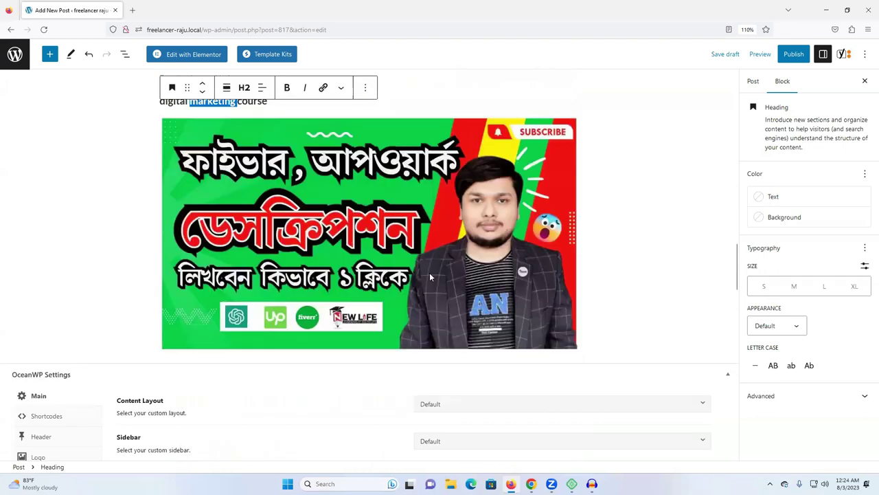
scroll(107, 364, "down", 15)
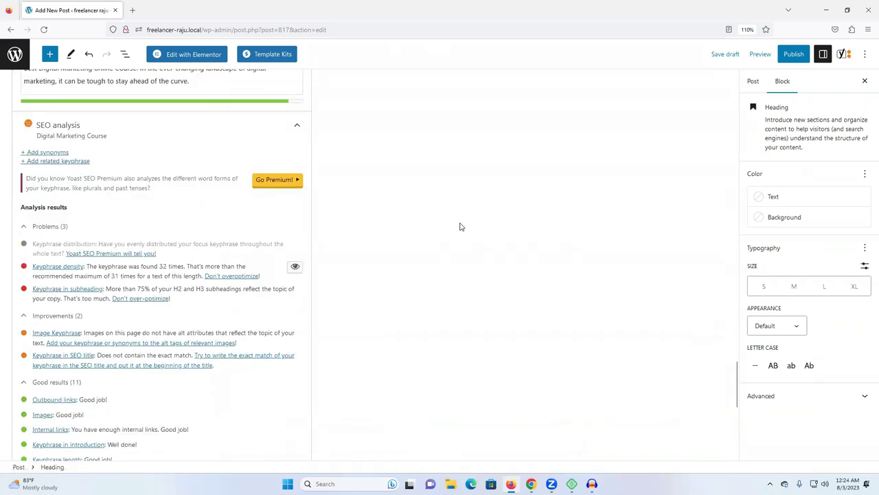
scroll(461, 226, "up", 10)
scroll(426, 204, "up", 10)
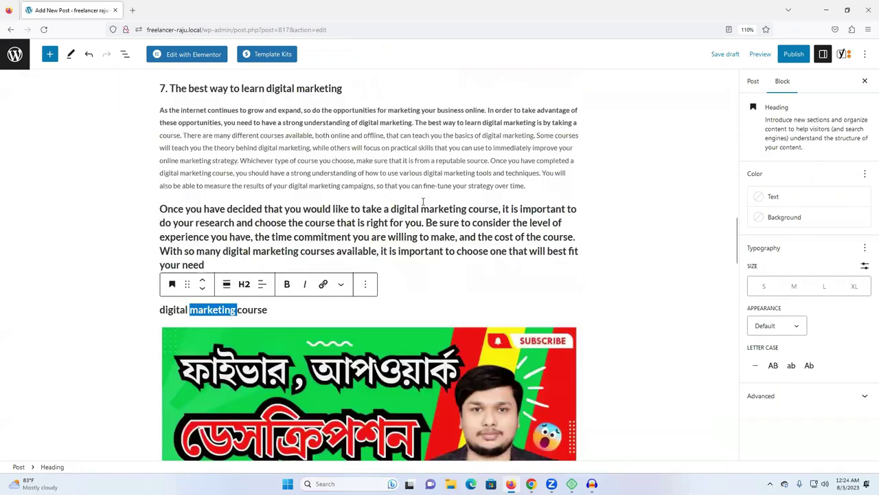
key("ctrl+z")
key("ctrl+z")
key("ctrl+z")
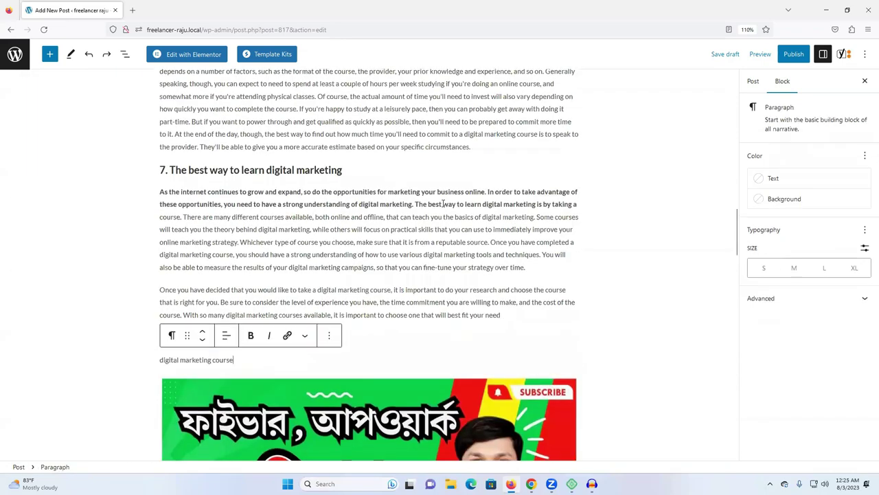
key("ctrl+z")
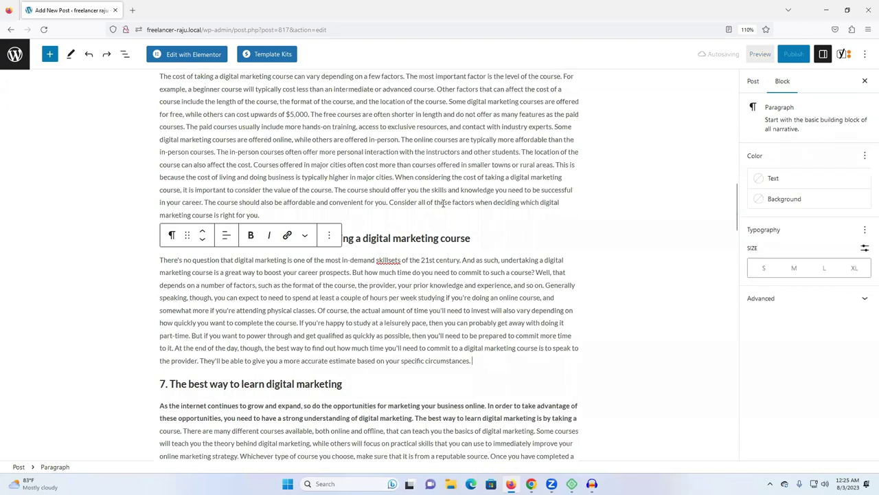
Step: Examine the Yoast SEO analysis, focusing on the H2 and H3 wording of the keyphrase in subheading problem
scroll(443, 206, "up", 2)
scroll(443, 206, "down", 3)
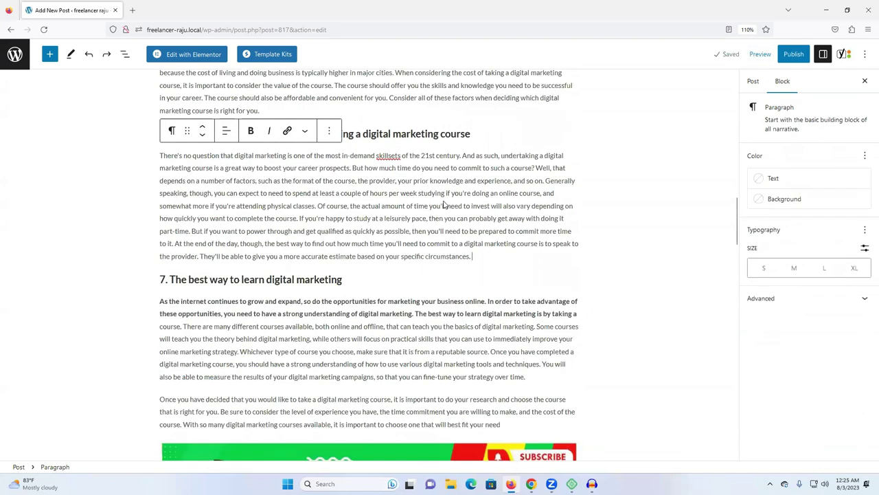
scroll(443, 204, "down", 10)
scroll(85, 165, "up", 1)
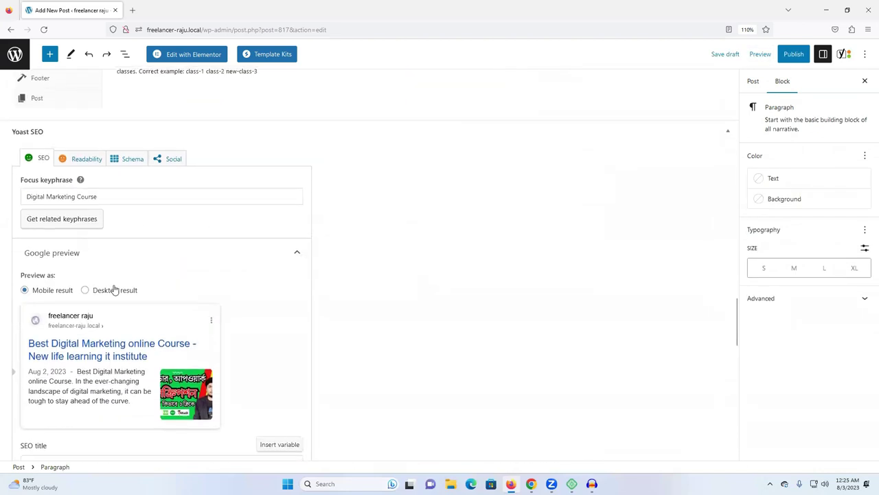
scroll(115, 290, "down", 5)
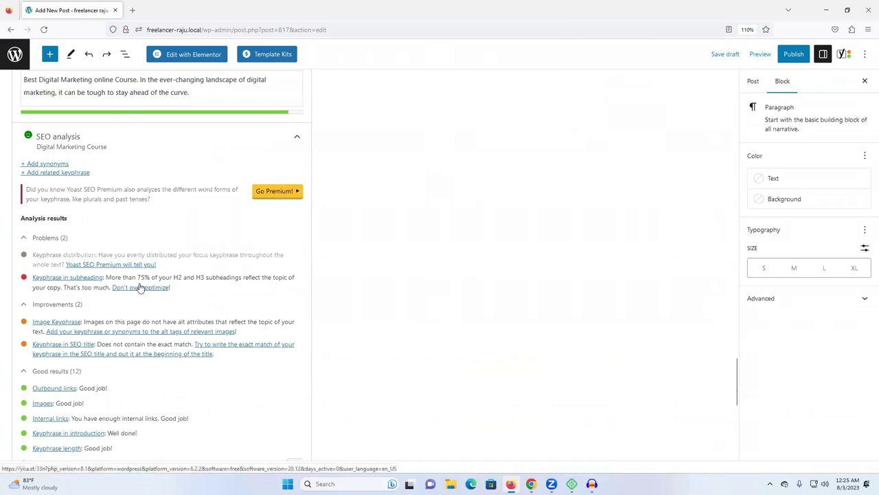
double_click(178, 278)
double_click(200, 277)
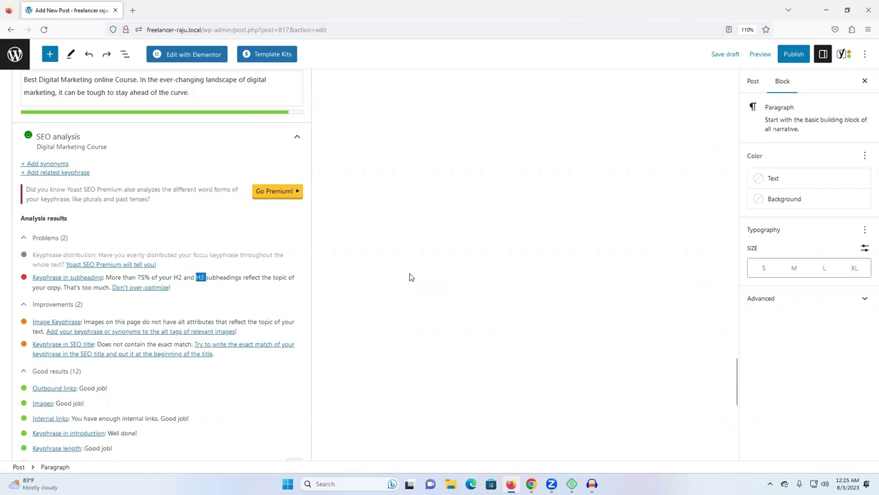
Step: Convert the whole paragraph under section 4, "The disadvantages of taking a digital marketing course", into a heading
scroll(411, 274, "up", 10)
scroll(412, 274, "up", 10)
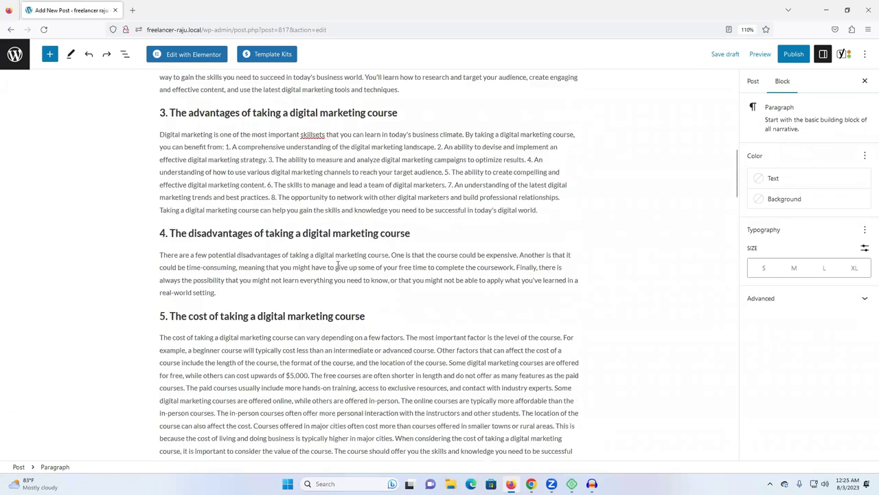
left_click(298, 261)
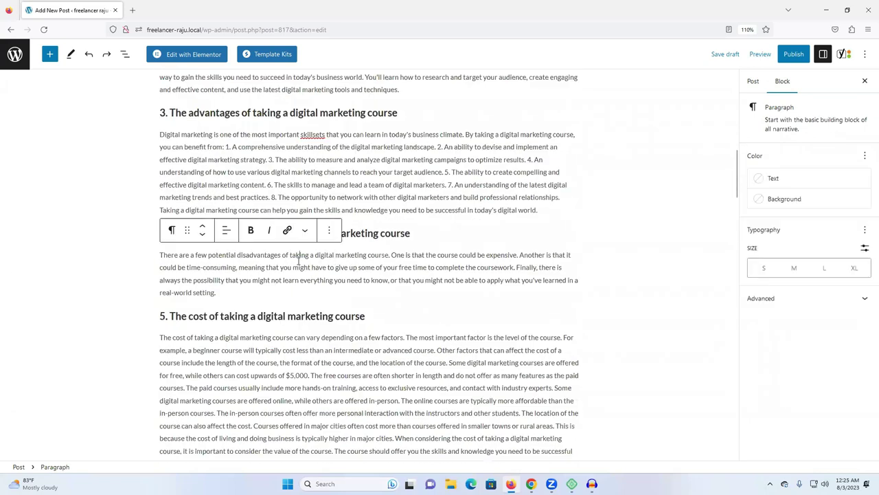
key("ctrl+a")
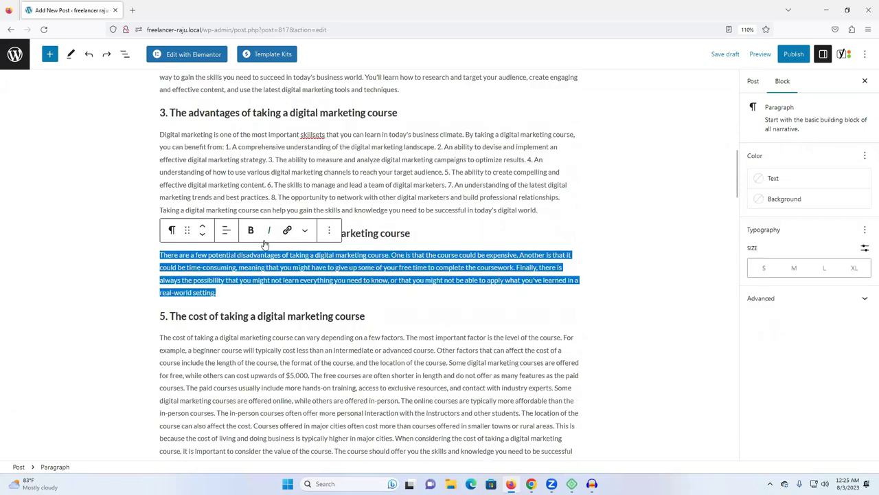
left_click(172, 230)
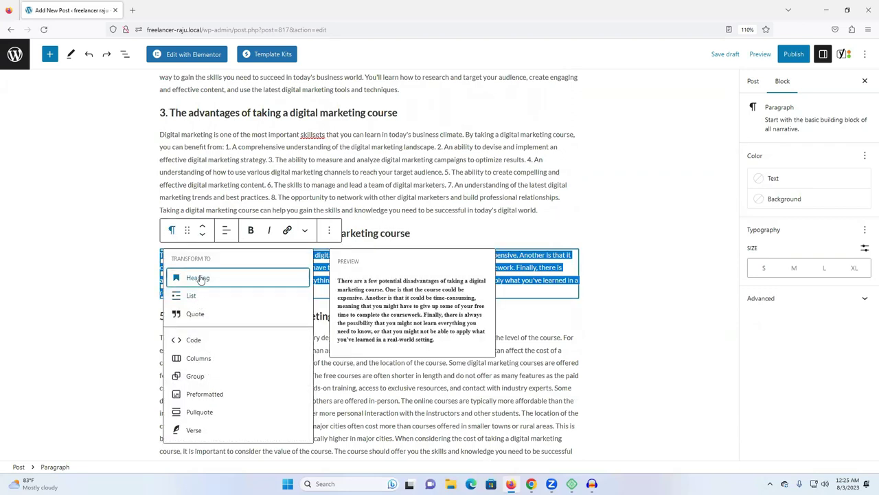
left_click(199, 278)
double_click(220, 269)
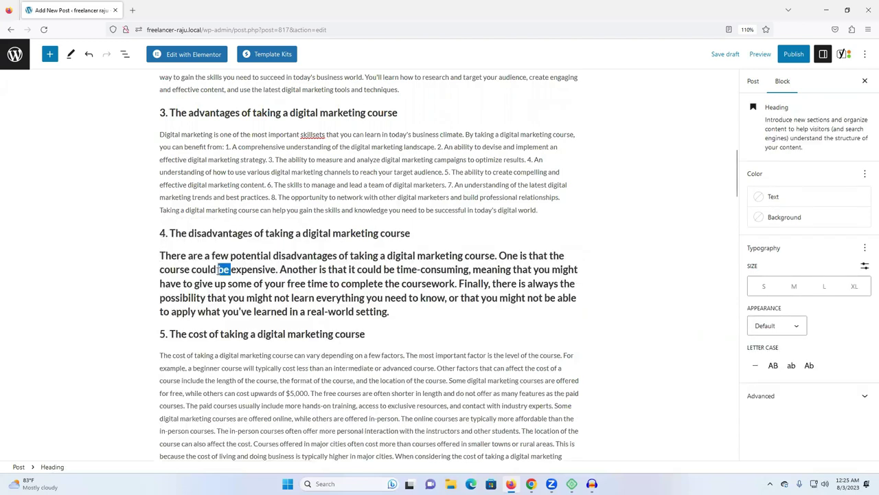
Step: Undo the heading conversion of the paragraph under section 4, "The disadvantages of taking a digital marketing course"
key("ctrl+a")
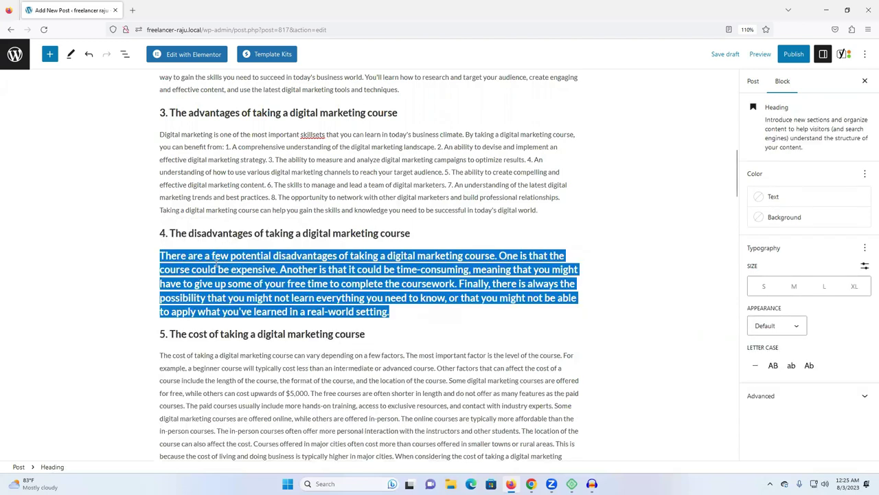
right_click(217, 262)
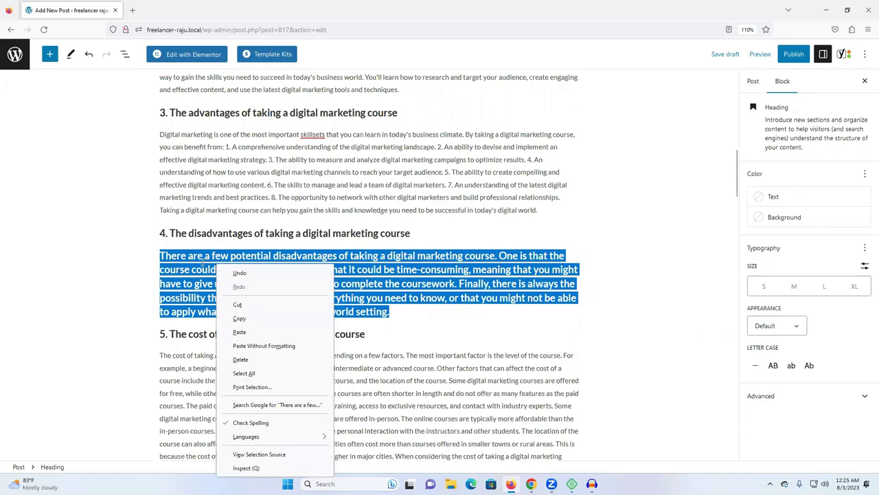
left_click(150, 265)
left_click(148, 265)
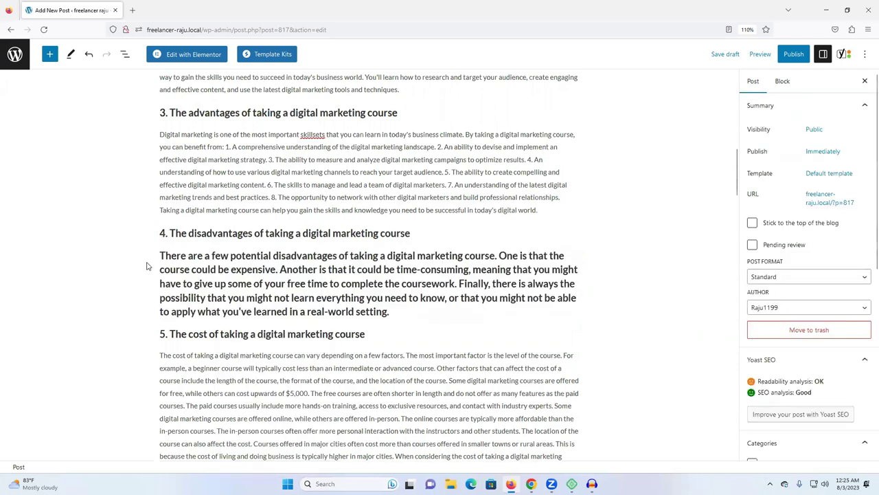
key("ctrl+z")
left_click(216, 260)
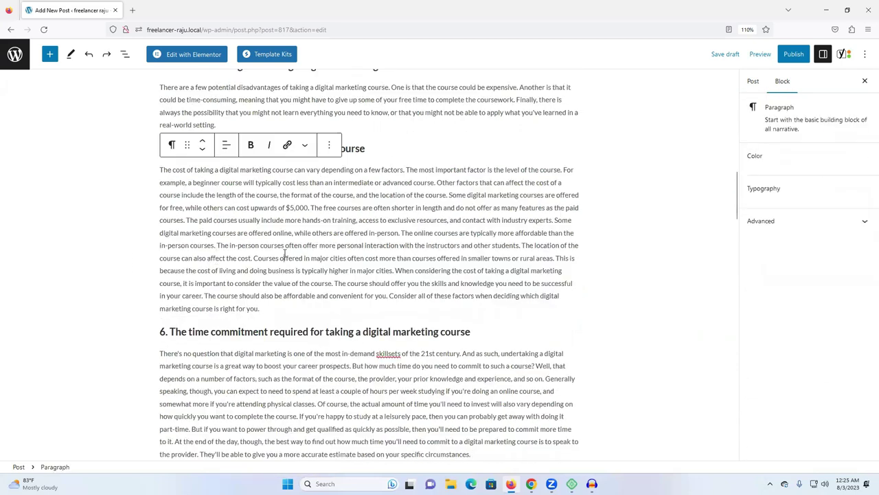
Step: Convert the paragraph under section 4 that starts "There are a few potential disadvantages" into a heading and set its level to H3
scroll(279, 315, "down", 2)
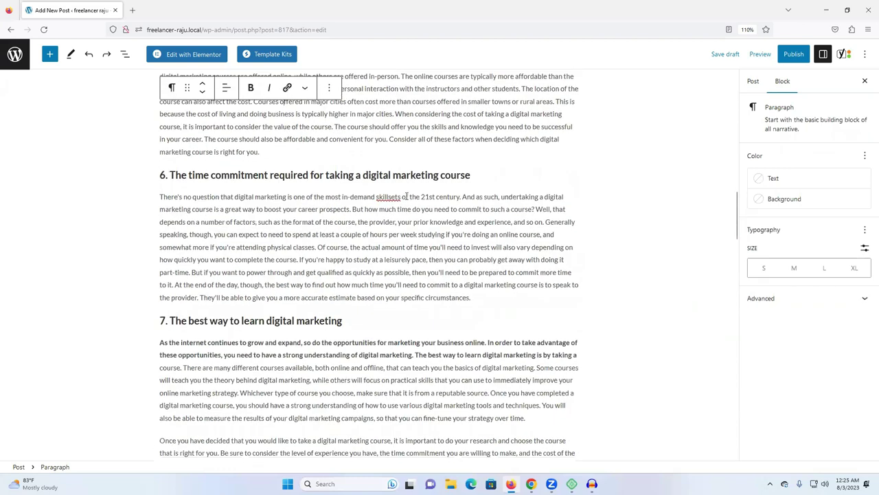
triple_click(406, 197)
left_click(317, 224)
scroll(354, 237, "up", 2)
scroll(354, 237, "up", 2)
triple_click(193, 262)
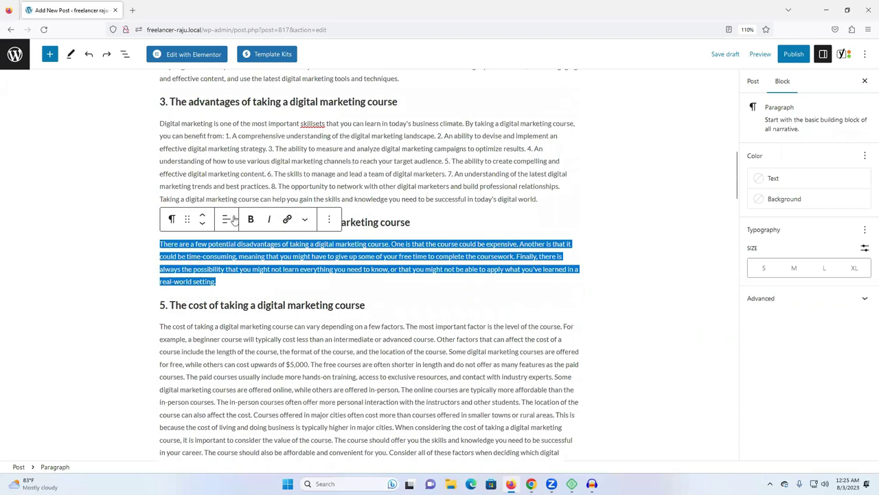
left_click(172, 219)
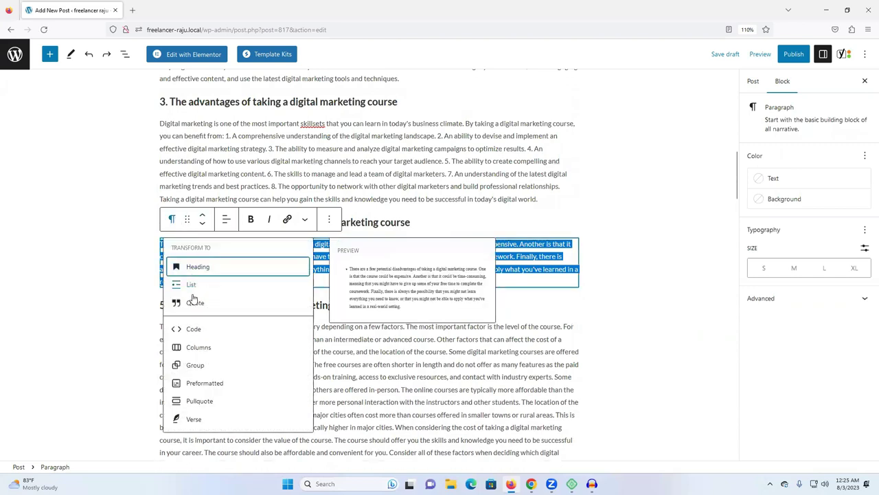
left_click(197, 268)
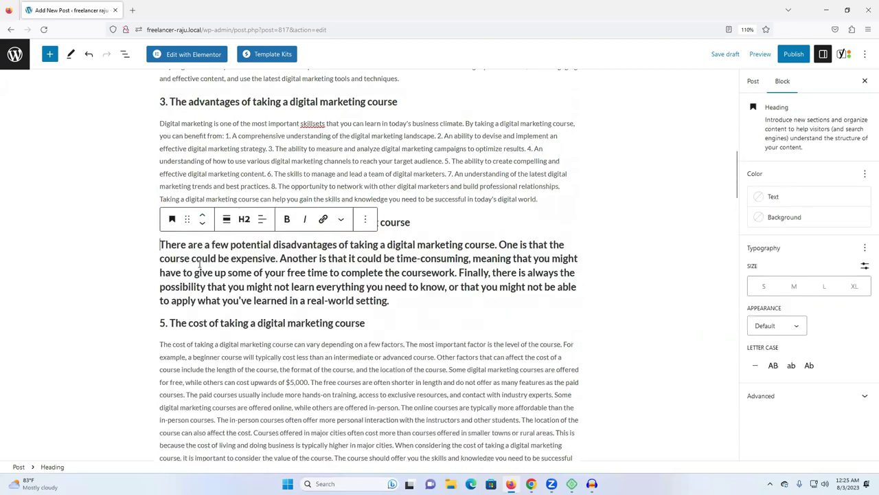
left_click(246, 222)
left_click(249, 285)
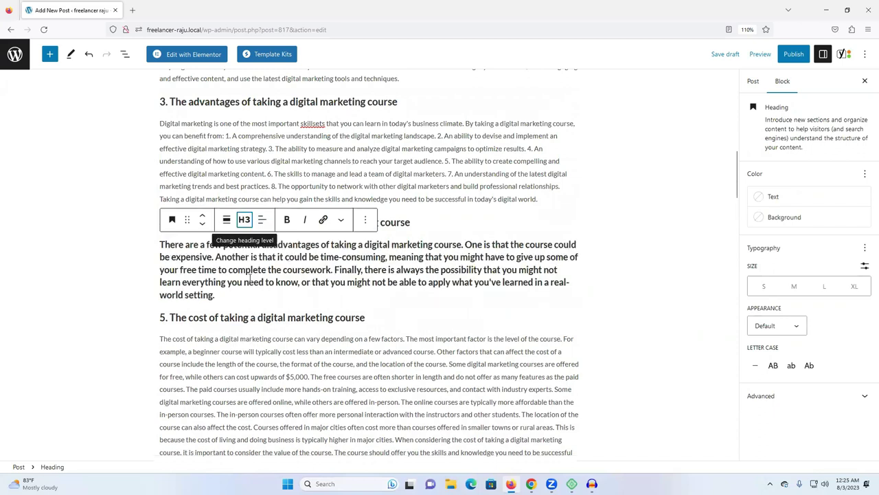
key("ctrl+z")
Step: Check the heading level of the section 4 title, and examine the Yoast readability and SEO analysis problems
triple_click(356, 222)
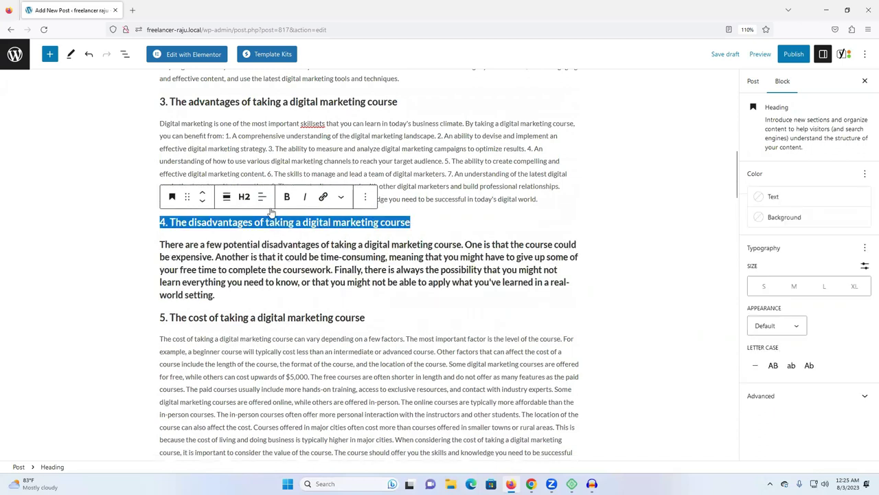
scroll(460, 293, "down", 4)
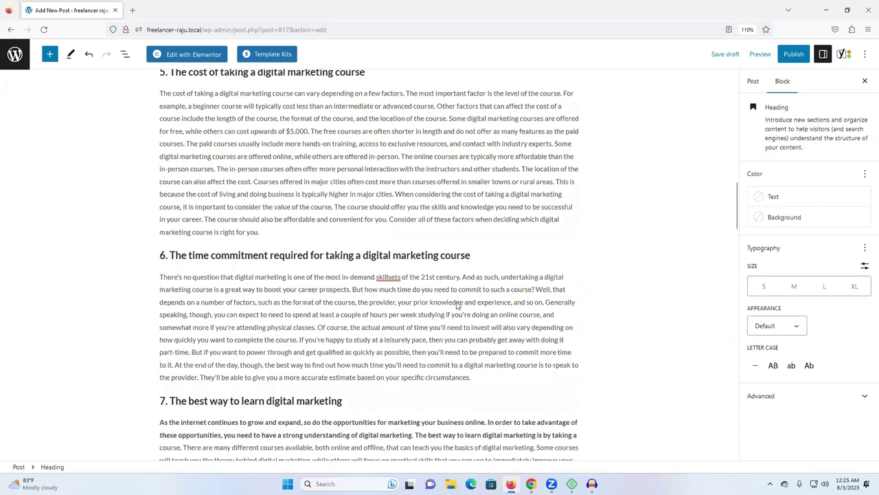
scroll(454, 305, "down", 15)
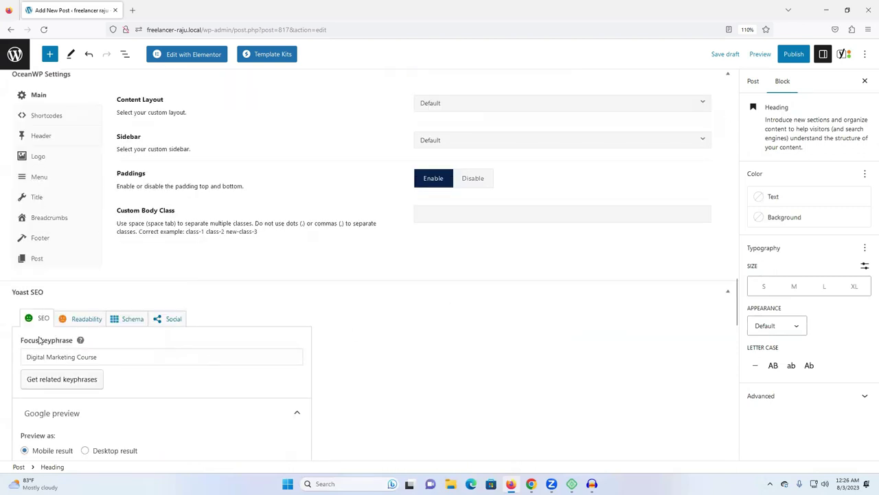
left_click(81, 323)
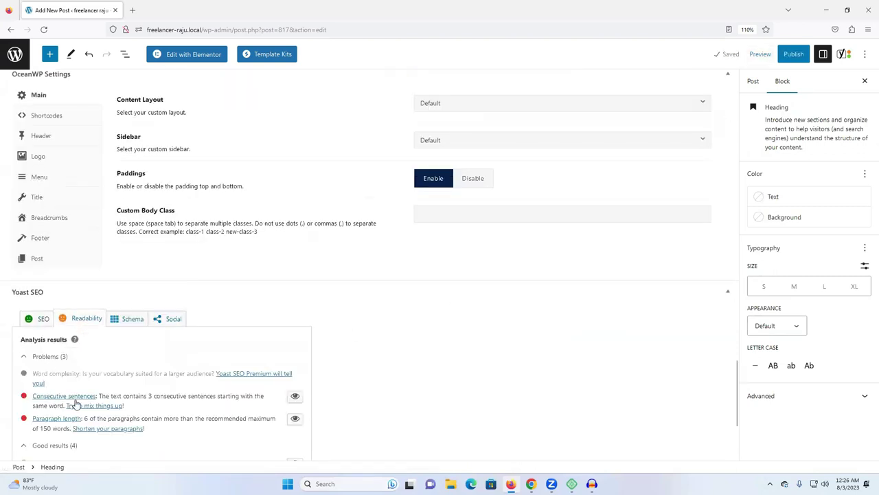
left_click(39, 318)
scroll(207, 356, "down", 2)
scroll(207, 356, "down", 11)
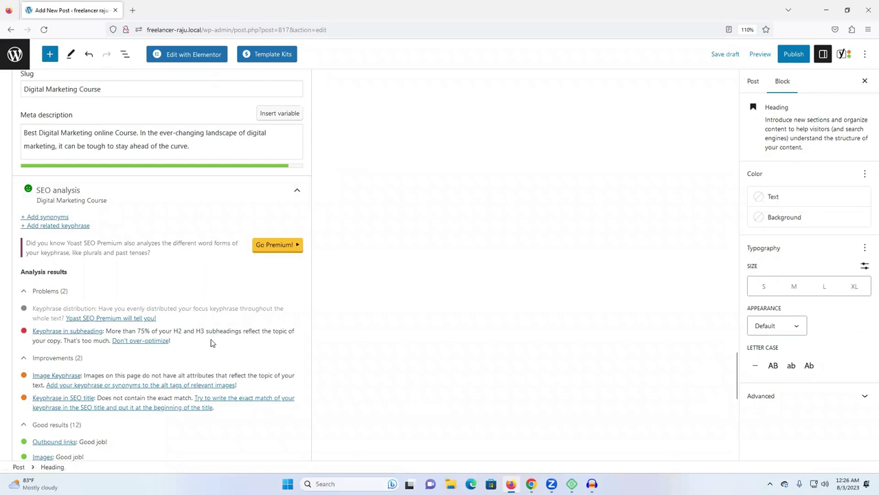
Step: Return to section 4 and select the words "digital marketing course" in its title heading
scroll(412, 309, "up", 12)
scroll(413, 309, "up", 10)
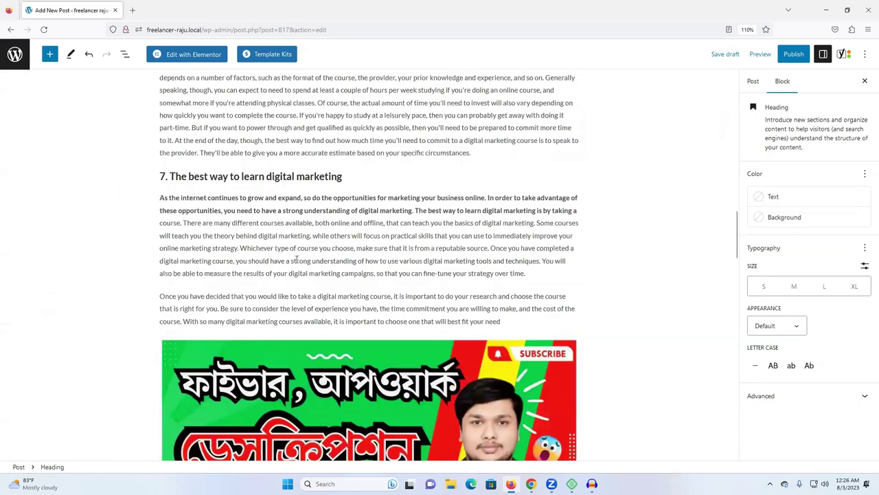
scroll(296, 259, "up", 10)
scroll(282, 258, "up", 1)
left_click(416, 221)
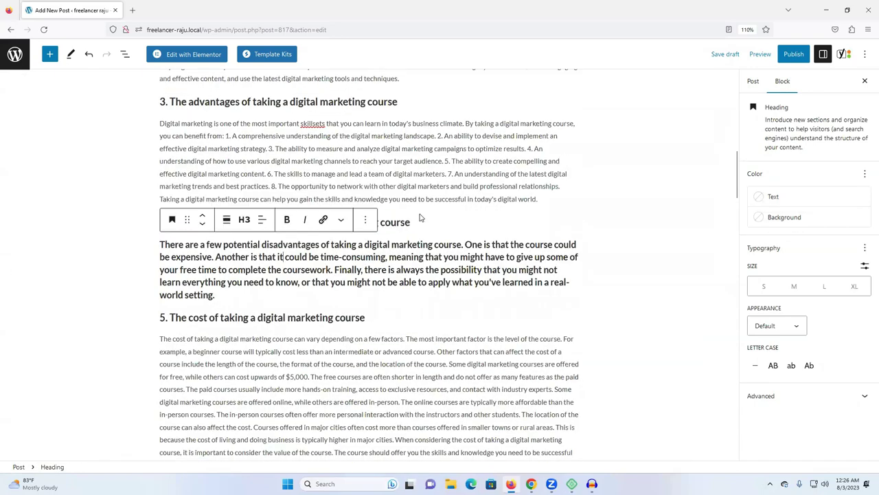
left_click_drag(303, 221, 430, 224)
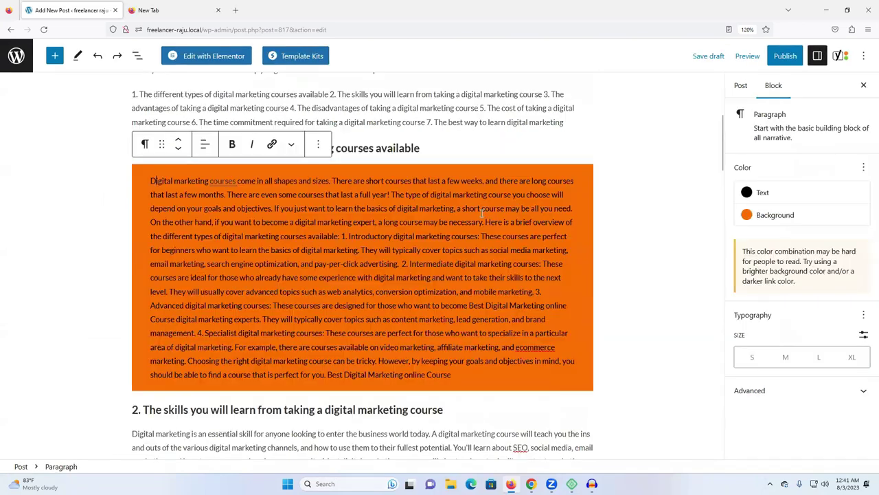
Step: Delete the phrase "Best Digital Marketing online Course" at the end of the orange-background paragraph in section 1
scroll(466, 227, "up", 5)
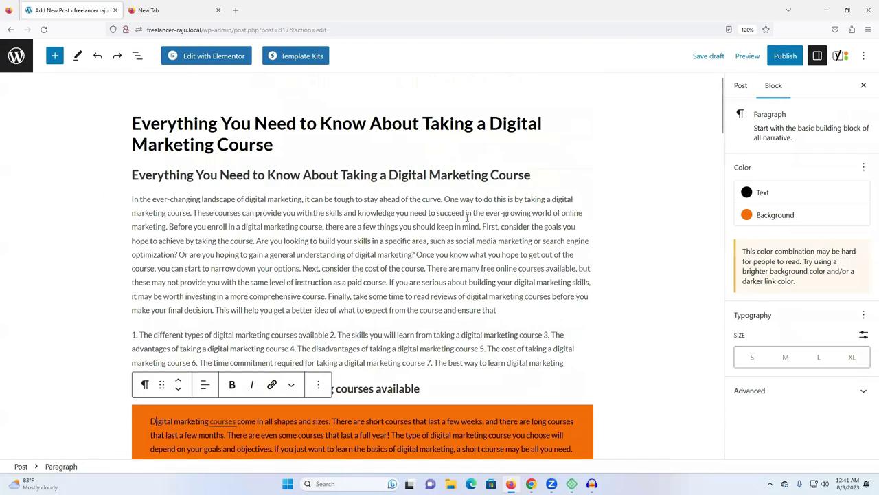
scroll(467, 218, "down", 5)
scroll(463, 256, "up", 1)
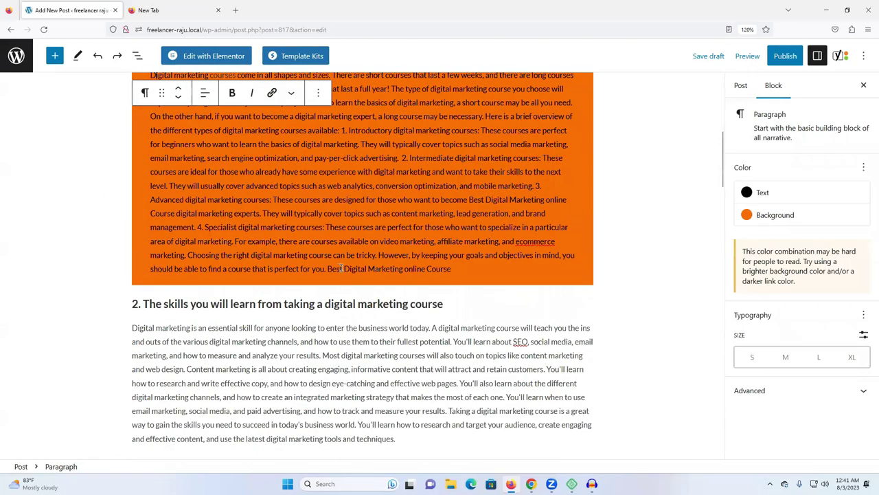
key("BackSpace")
Step: Highlight the sentences flagged for the consecutive sentences problem and change "You'll" to "You' ll" in the first flagged sentence of section 2
scroll(462, 273, "down", 3)
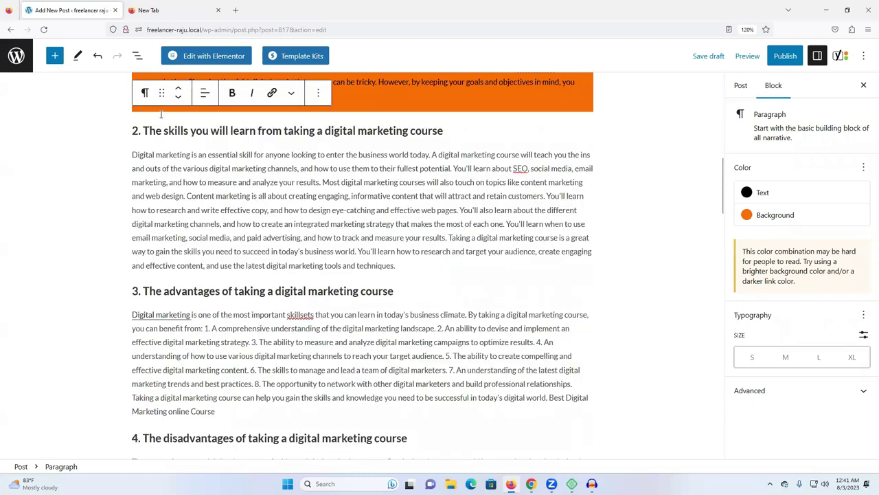
scroll(202, 190, "down", 12)
scroll(206, 254, "down", 15)
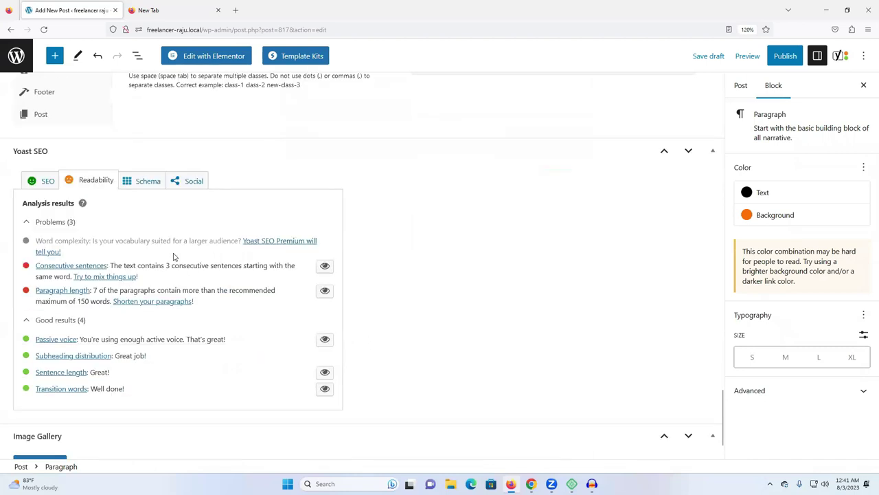
left_click(325, 267)
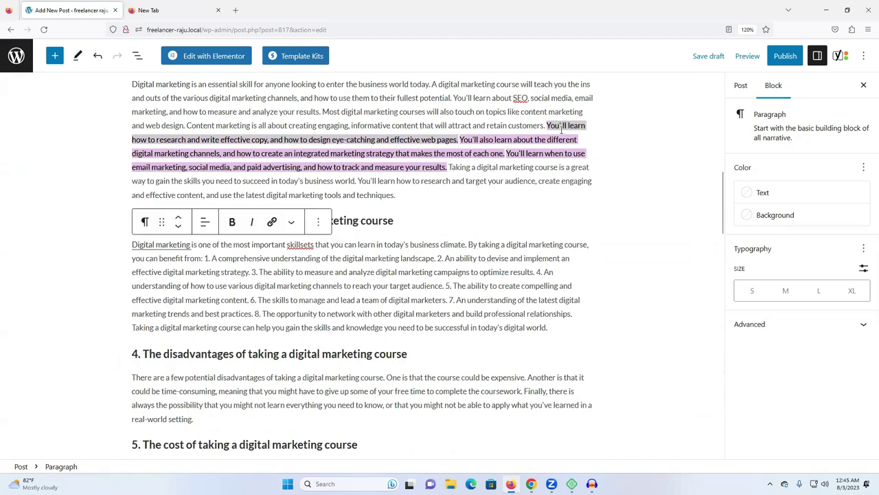
left_click(501, 150)
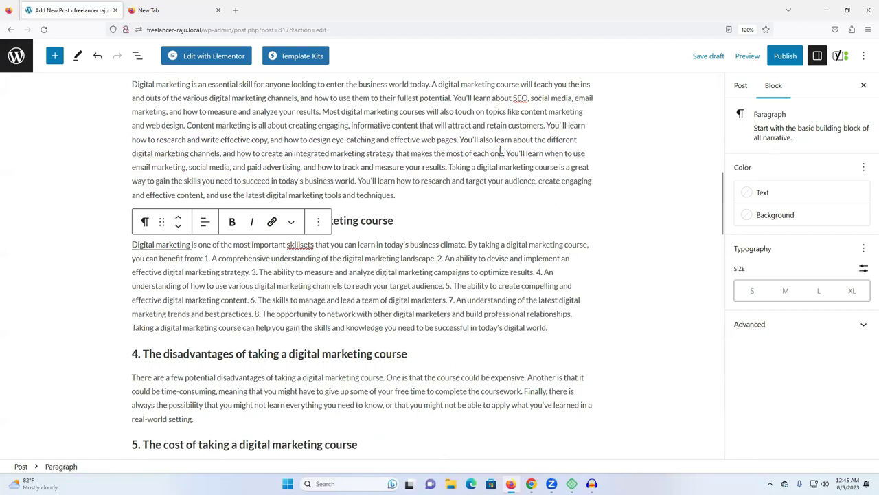
left_click(615, 170)
Step: Look through the start of the post and compare the Yoast SEO and readability ratings
scroll(614, 172, "up", 5)
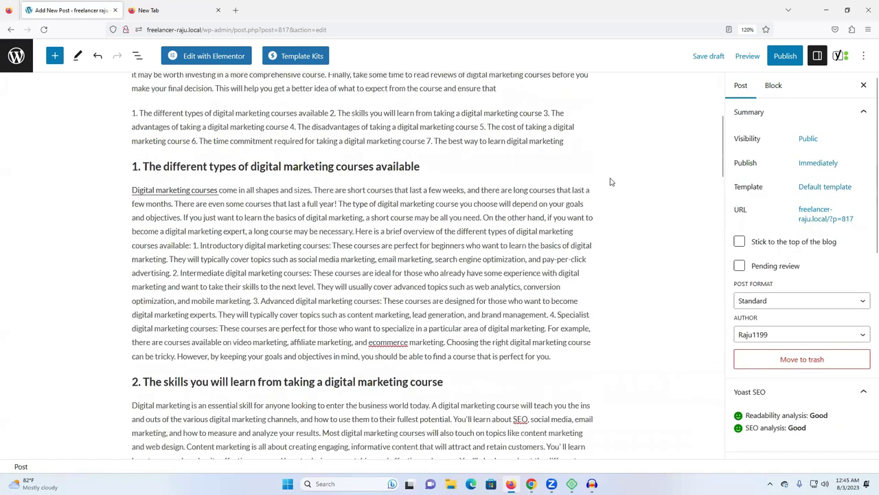
scroll(611, 181, "up", 3)
scroll(338, 212, "down", 1)
scroll(338, 212, "up", 1)
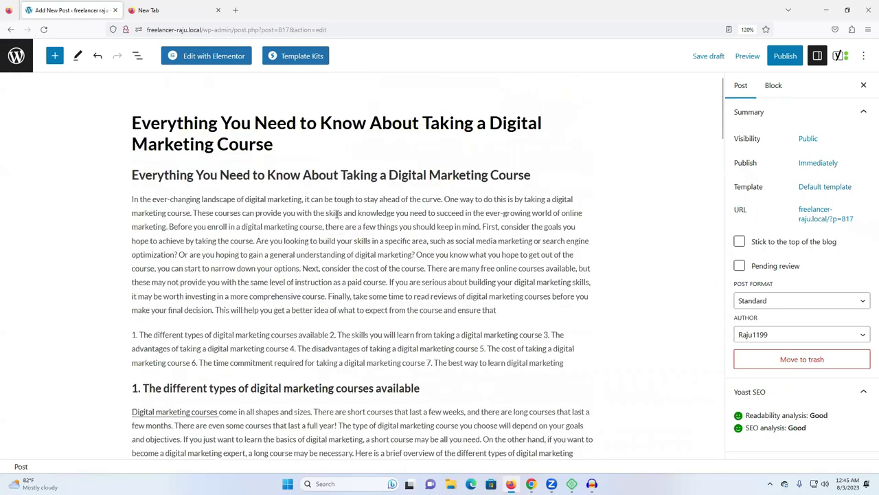
scroll(336, 214, "down", 4)
scroll(334, 220, "down", 10)
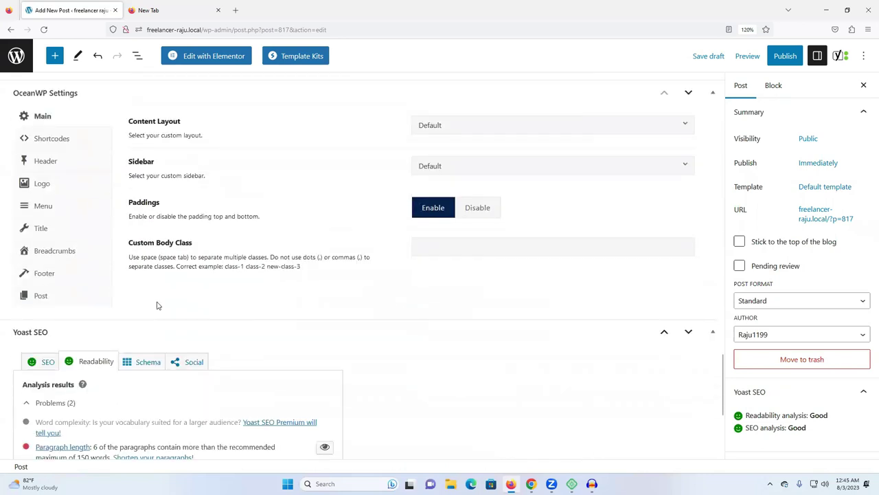
scroll(48, 288, "down", 2)
left_click(39, 247)
left_click(68, 247)
left_click(32, 249)
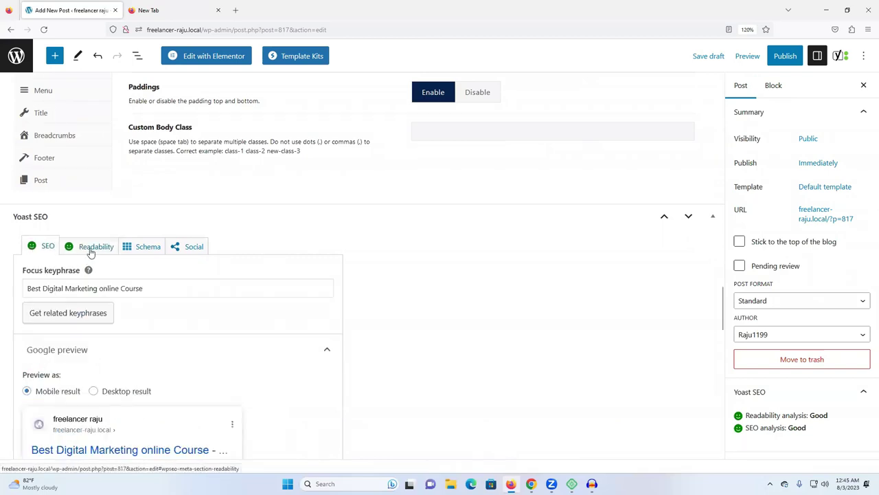
Step: Review the whole post, its focus keyphrase and meta data, and the problems and improvements in the Yoast SEO analysis
scroll(447, 275, "up", 10)
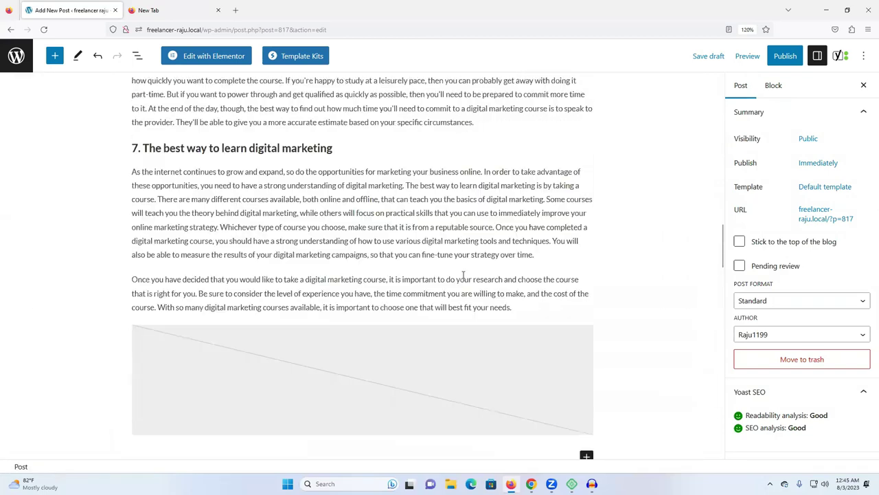
scroll(463, 270, "up", 10)
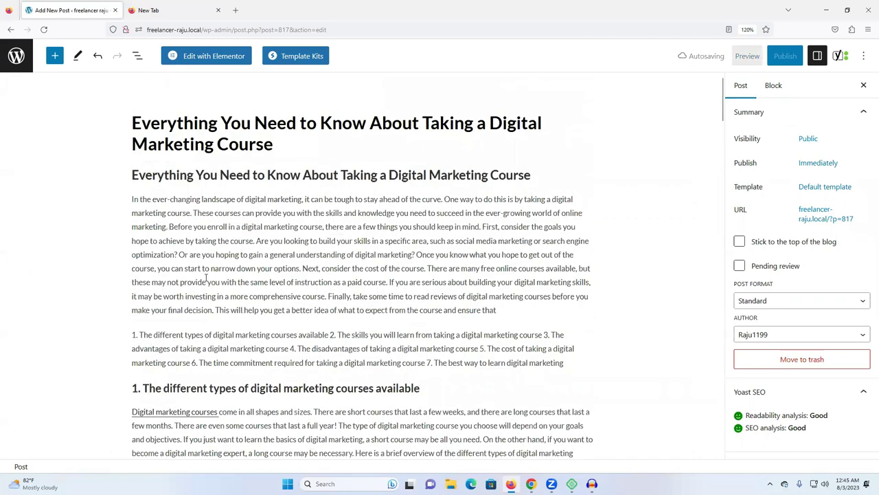
scroll(280, 246, "down", 10)
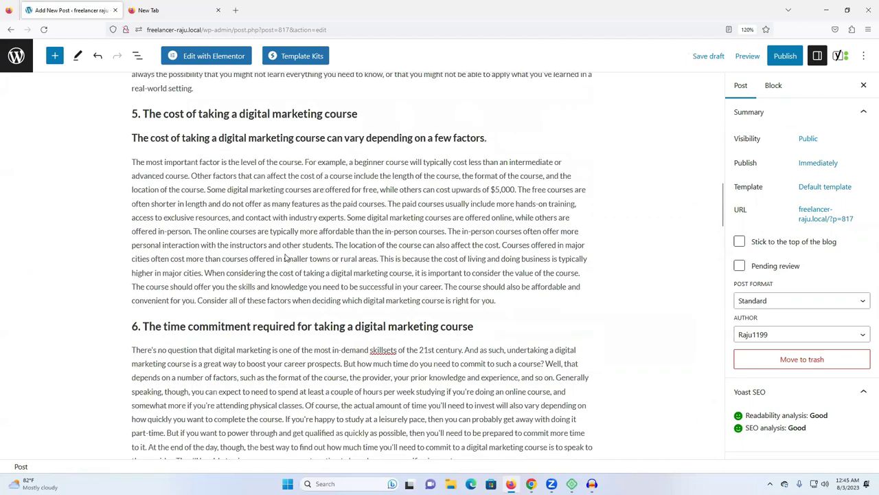
scroll(286, 257, "down", 10)
scroll(79, 241, "down", 2)
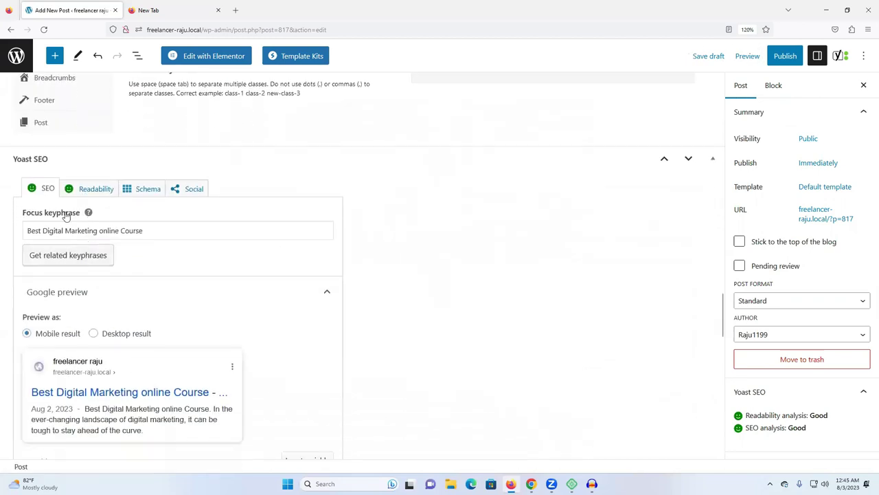
scroll(73, 255, "down", 6)
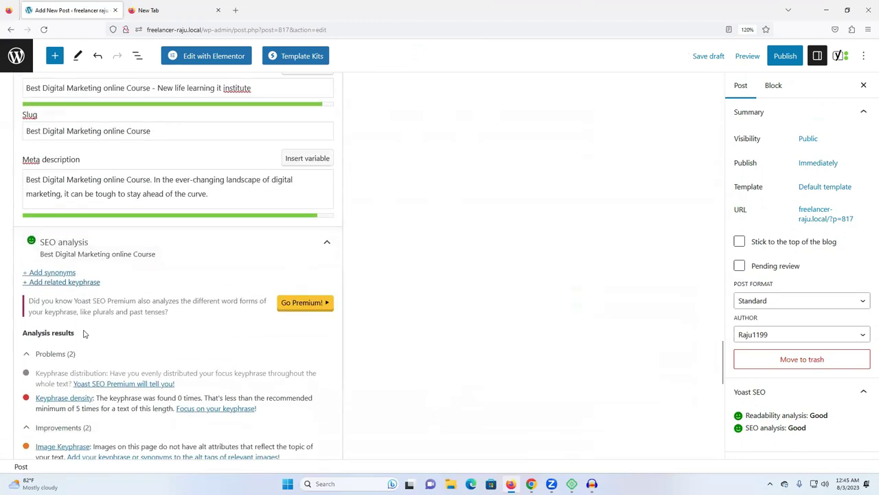
scroll(84, 333, "down", 3)
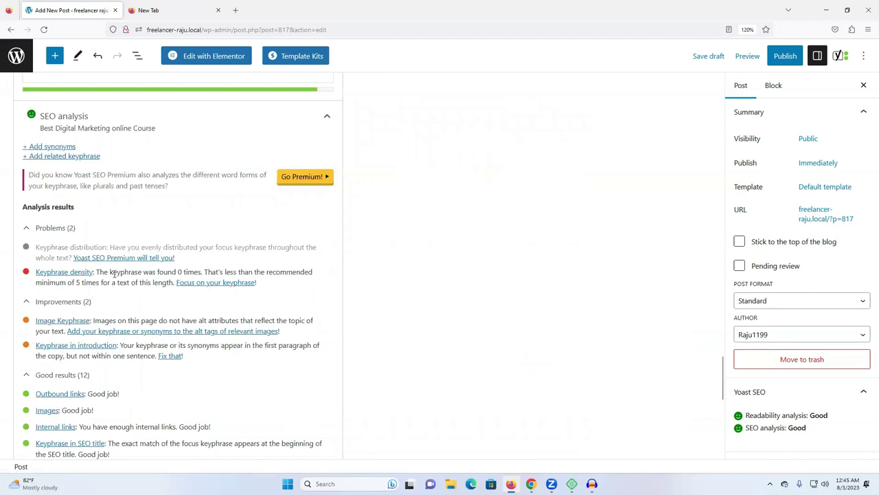
scroll(210, 288, "up", 8)
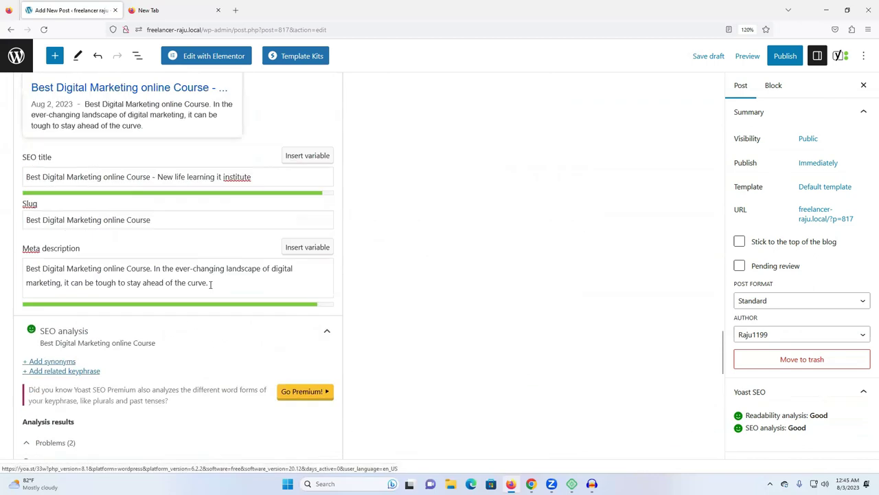
scroll(212, 287, "up", 5)
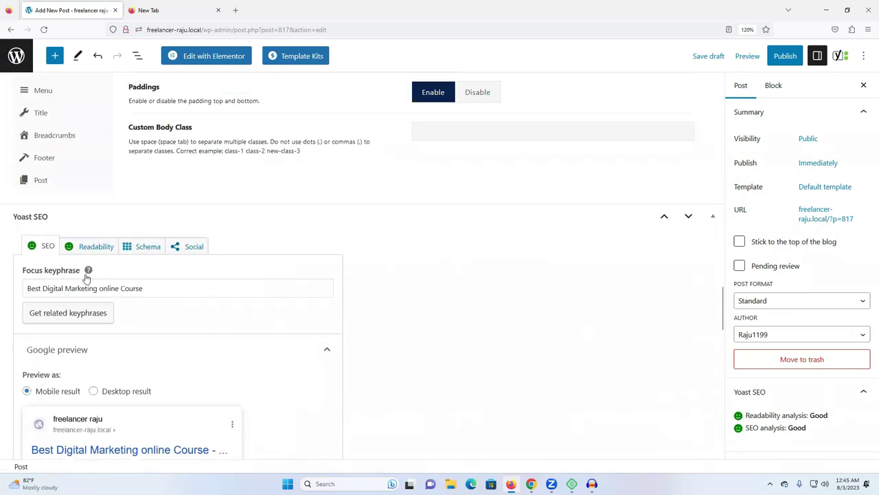
Step: Compare the focus keyphrase with the post's text and with the Google preview, SEO title, slug and meta description
triple_click(137, 288)
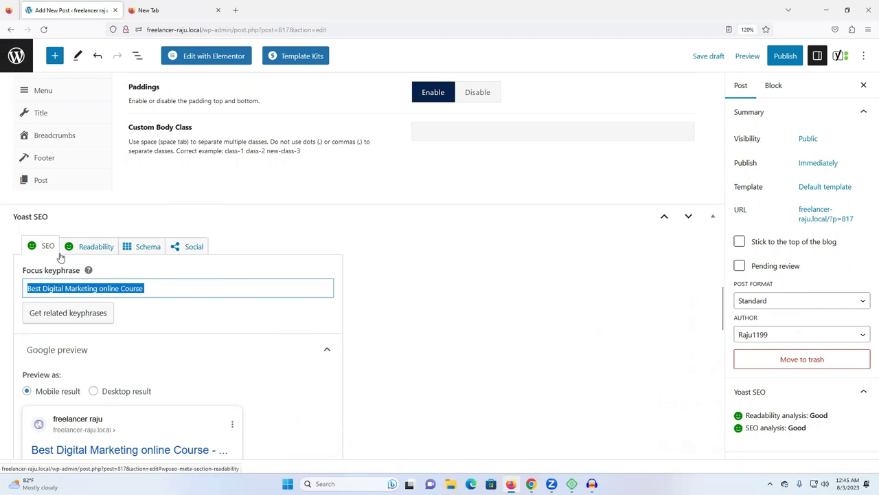
scroll(74, 263, "up", 10)
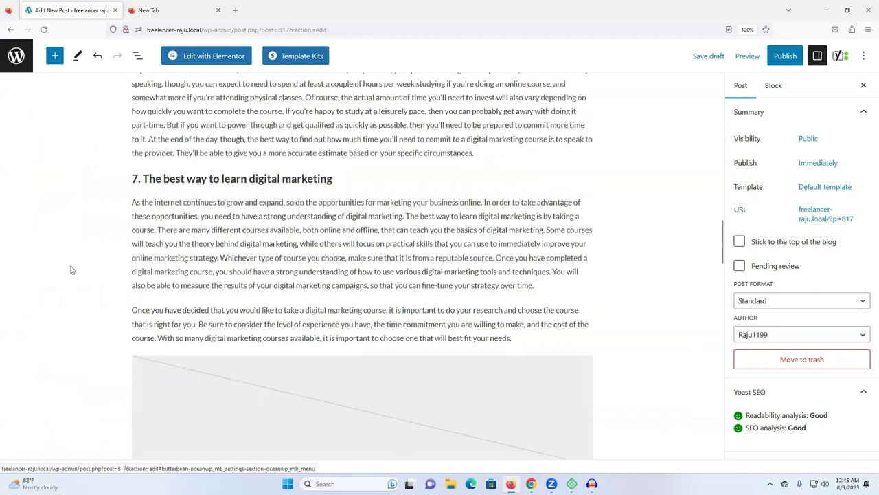
scroll(71, 270, "up", 10)
scroll(124, 249, "down", 1)
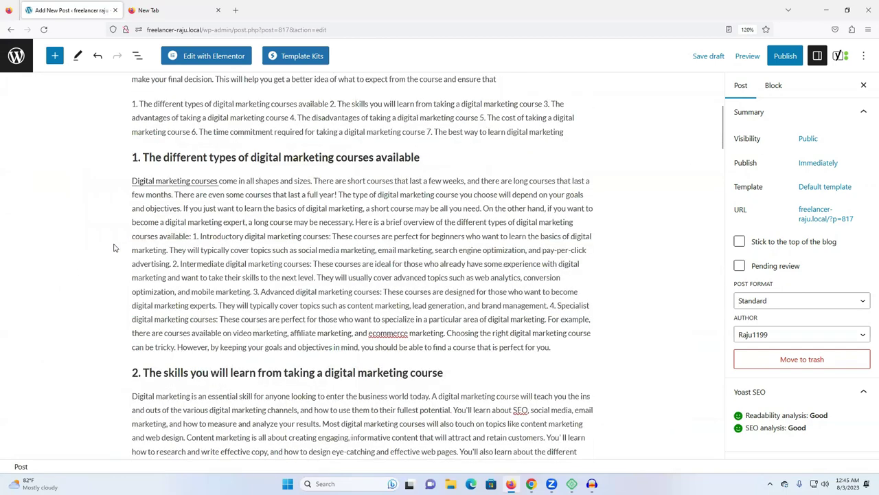
scroll(114, 248, "down", 20)
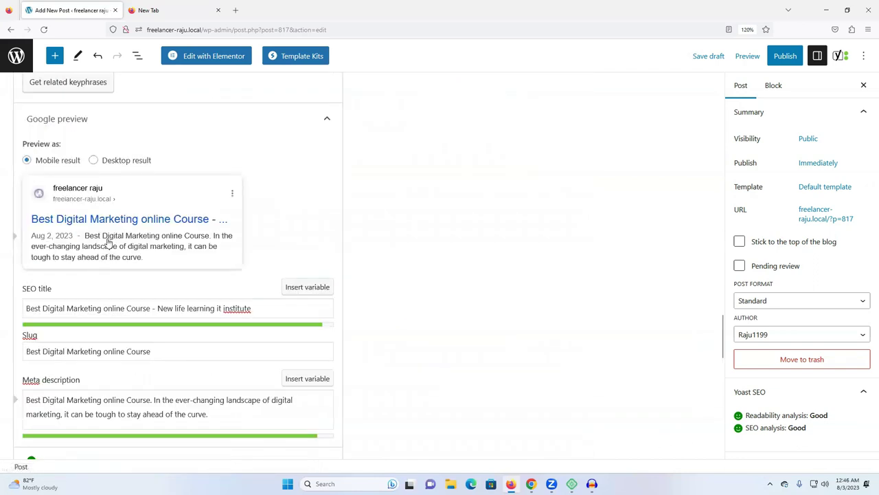
scroll(108, 241, "up", 2)
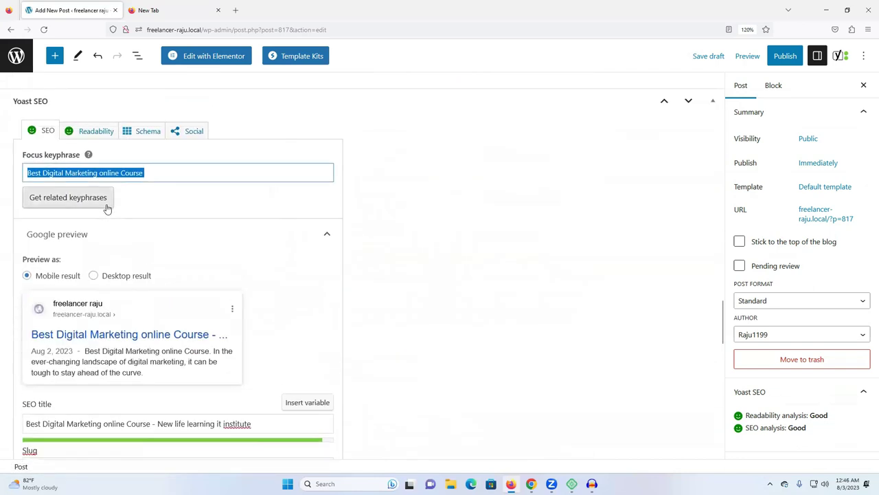
Step: Check the problems and good results in the Yoast readability analysis and return to the SEO analysis
left_click(85, 134)
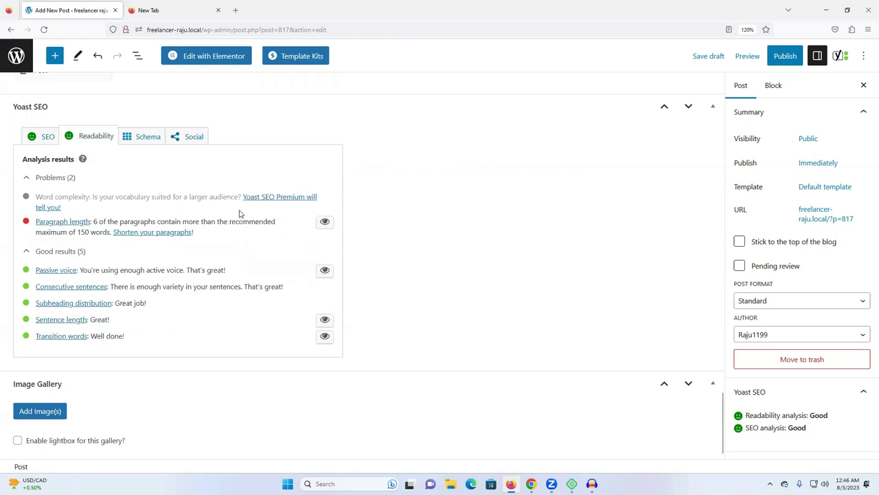
scroll(227, 207, "up", 1)
left_click(44, 194)
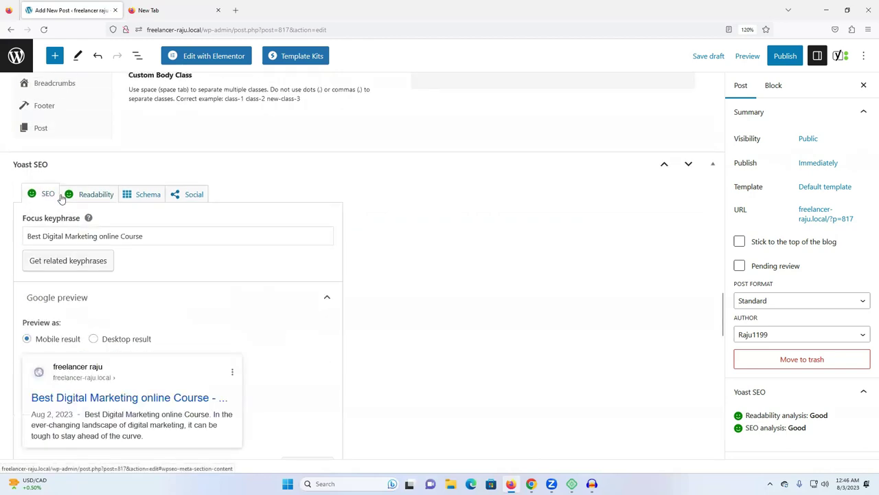
Step: Read over the finished post from its title through all sections, together with its Yoast meta data and SEO analysis results
scroll(212, 261, "up", 6)
scroll(510, 274, "up", 4)
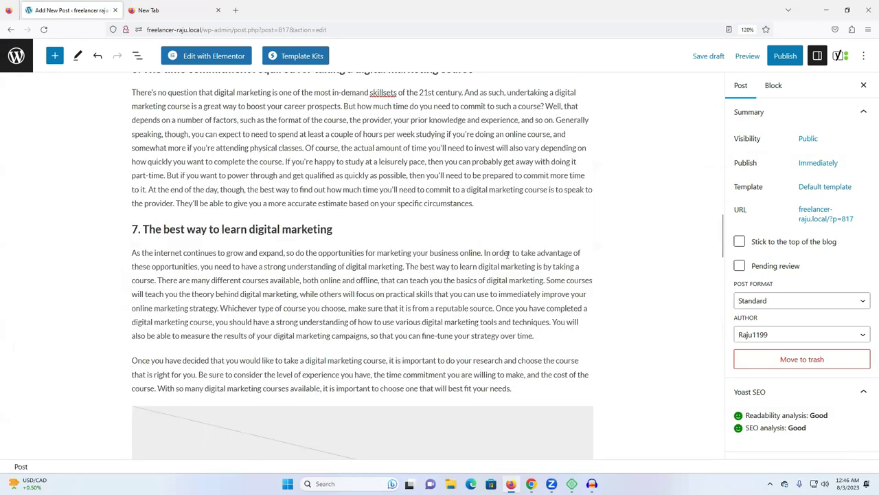
scroll(508, 255, "up", 10)
scroll(509, 247, "up", 6)
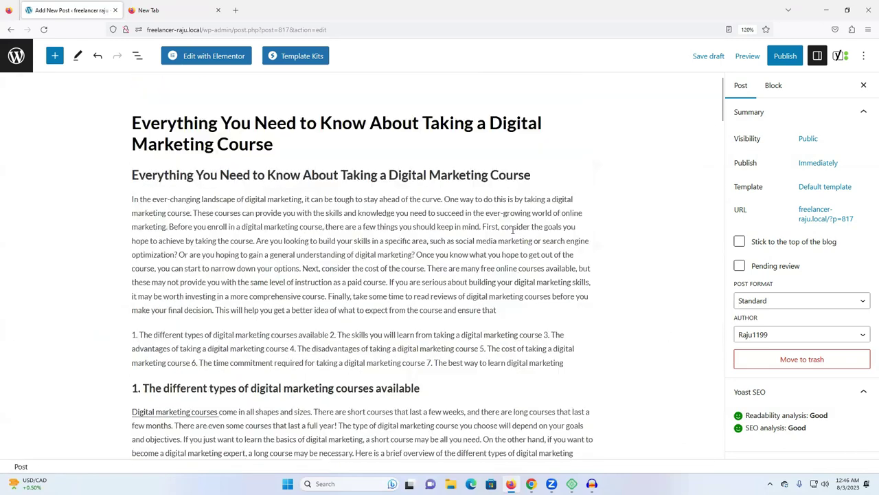
scroll(455, 198, "down", 4)
scroll(457, 191, "down", 4)
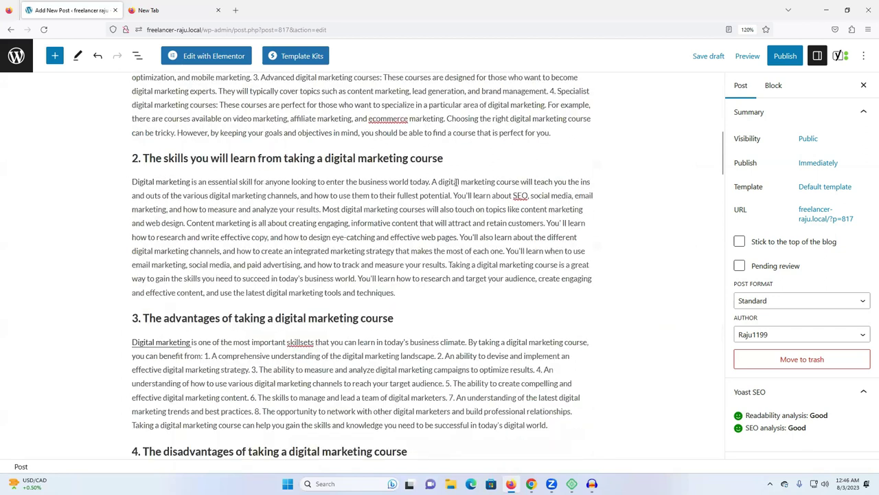
scroll(455, 182, "down", 15)
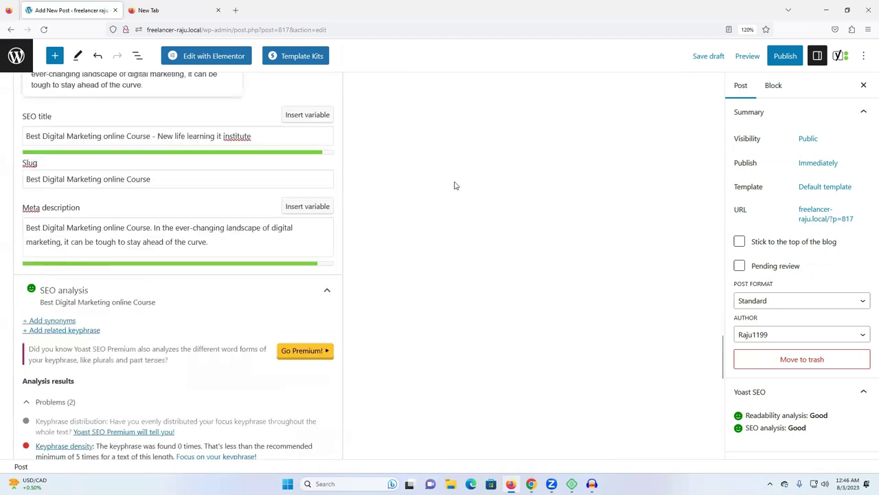
scroll(455, 186, "down", 7)
scroll(465, 208, "up", 6)
scroll(465, 209, "up", 10)
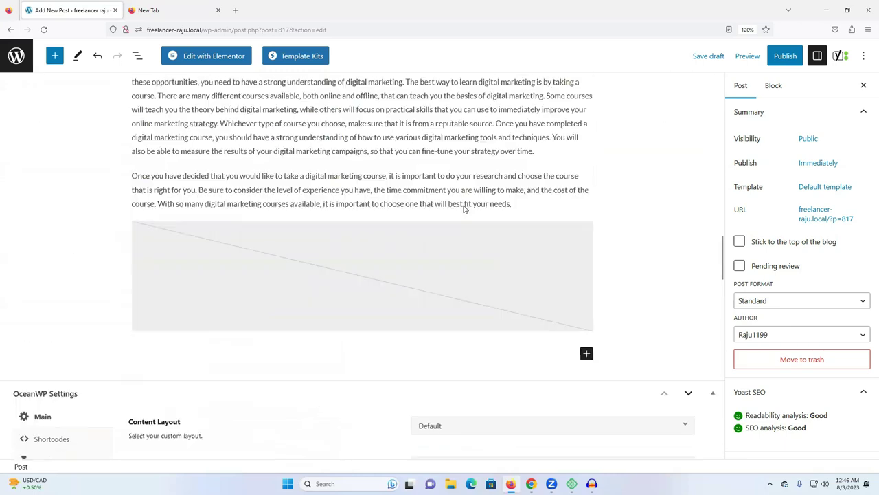
scroll(465, 205, "up", 10)
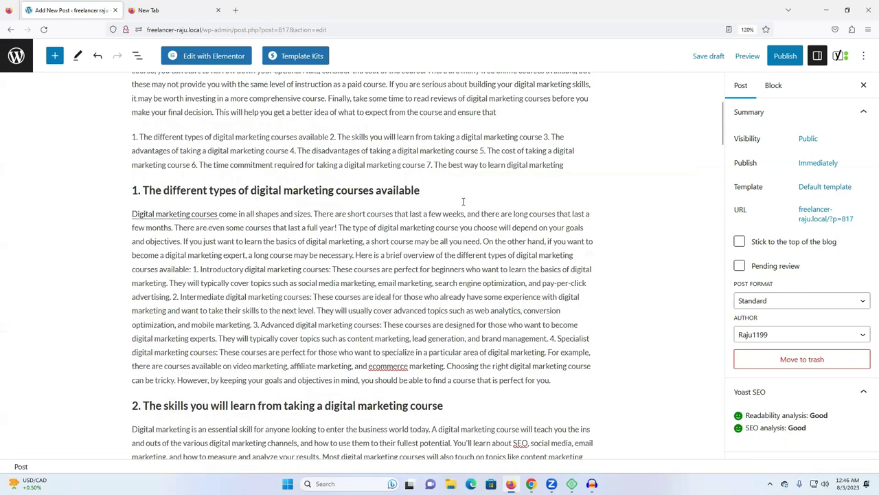
scroll(463, 201, "up", 5)
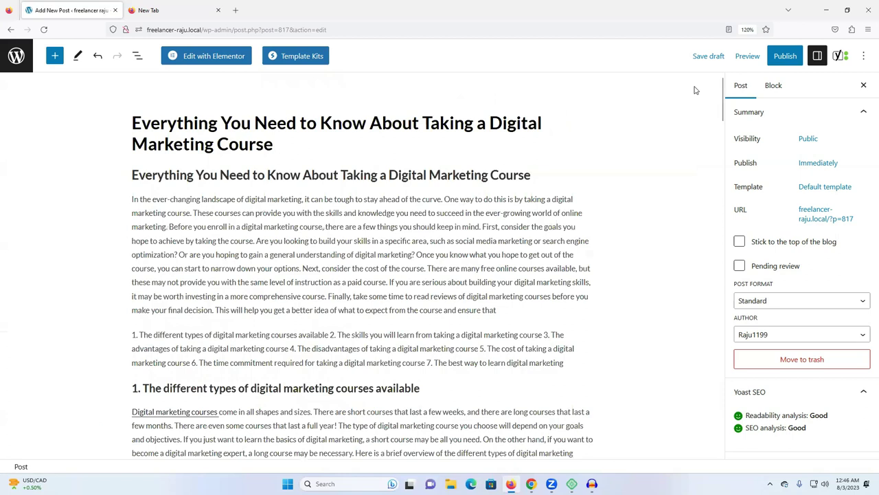